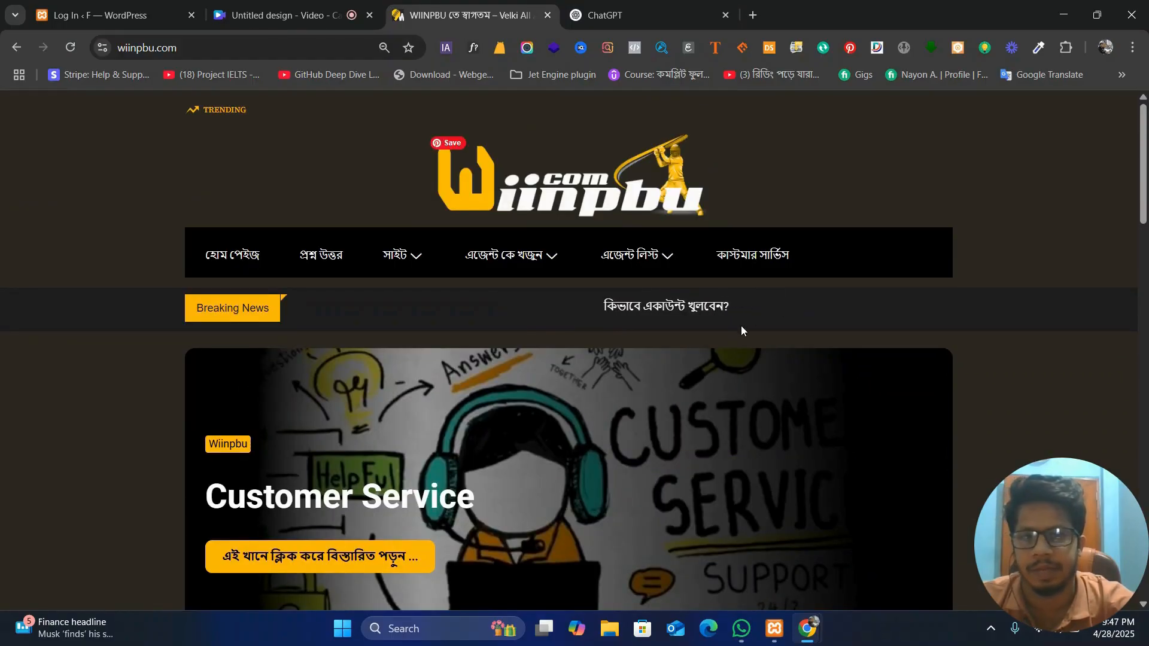
- Switch to ChatGPT, open the "SVG Loader for WP" conversation and look over its generated loader previews
click(659, 5)
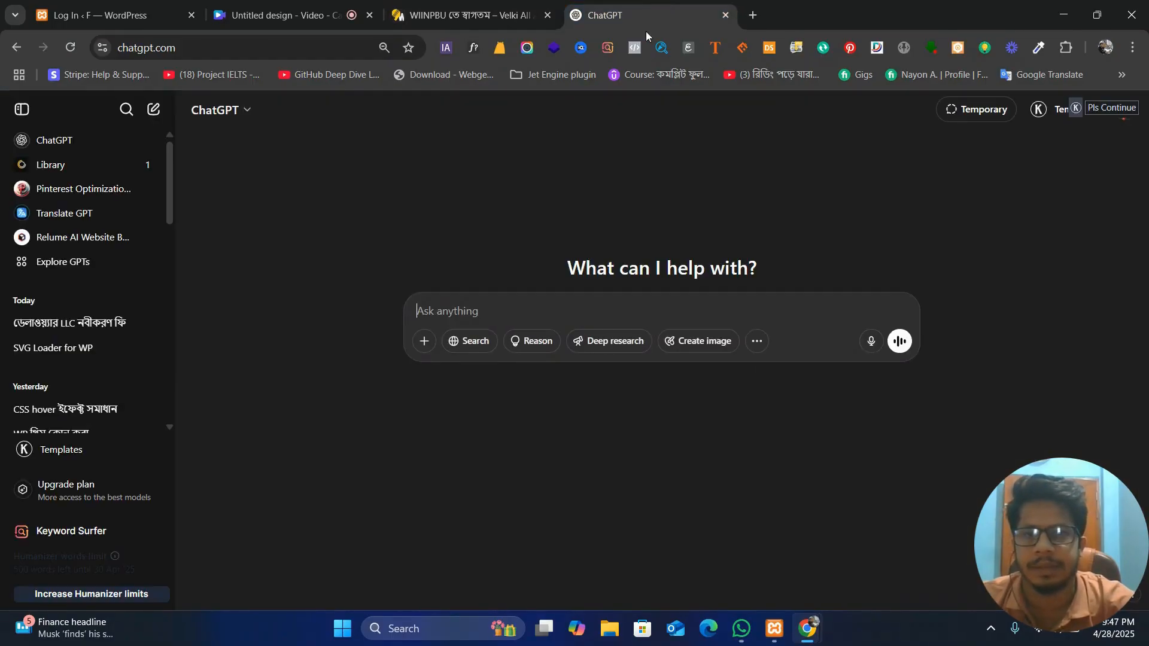
click(72, 359)
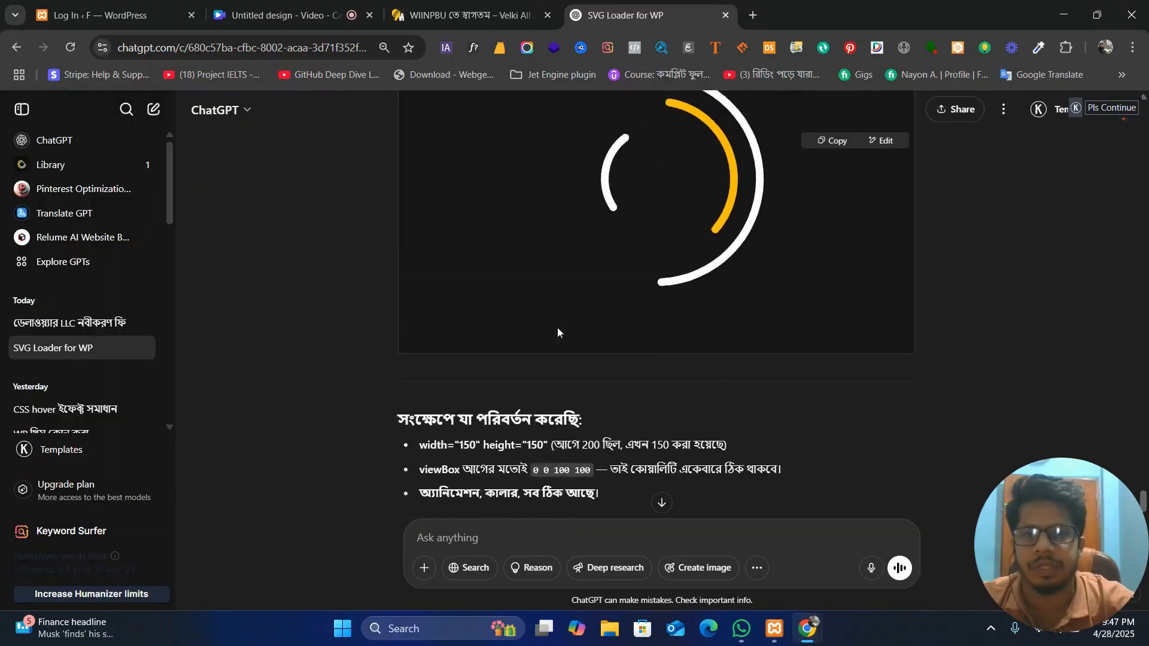
scroll(558, 332, up, 3)
scroll(558, 333, down, 2)
scroll(770, 301, up, 4)
scroll(770, 301, down, 6)
scroll(770, 301, up, 2)
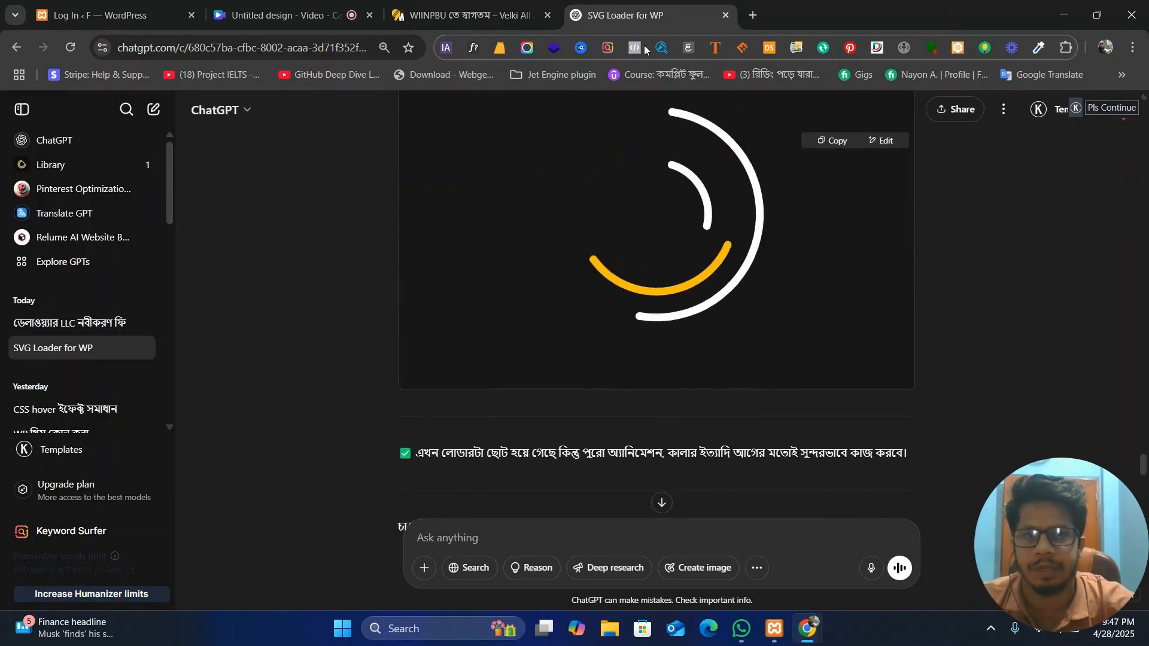
- Copy the XML code of the 150x150 version of the SVG loader from the conversation
scroll(775, 187, down, 5)
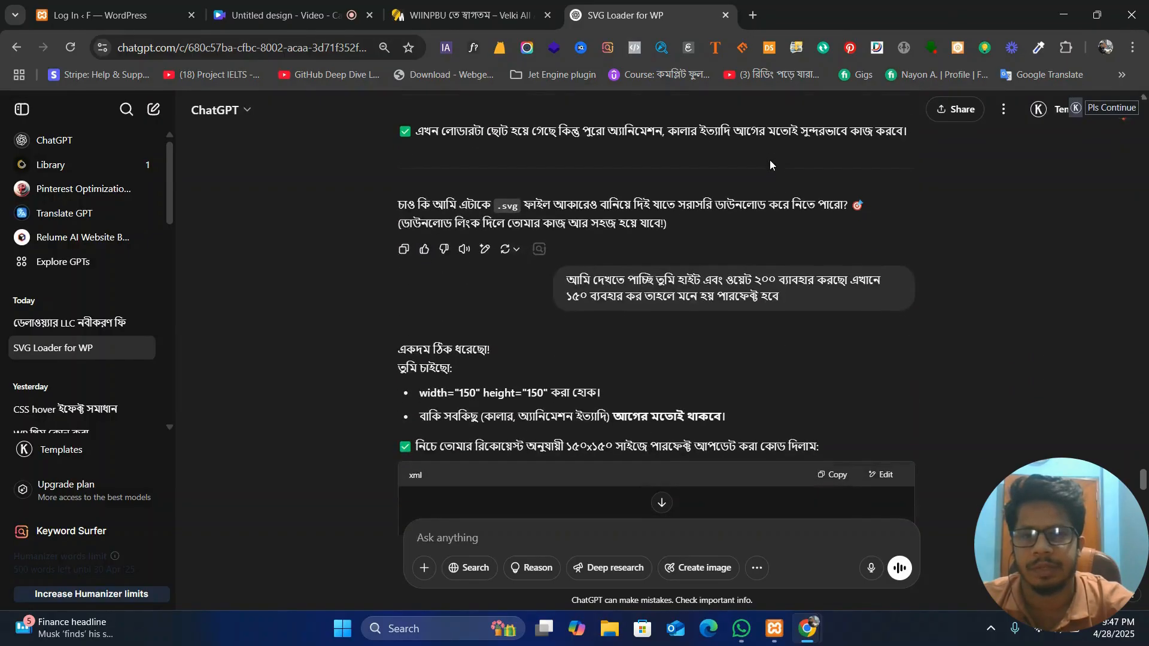
scroll(584, 337, down, 5)
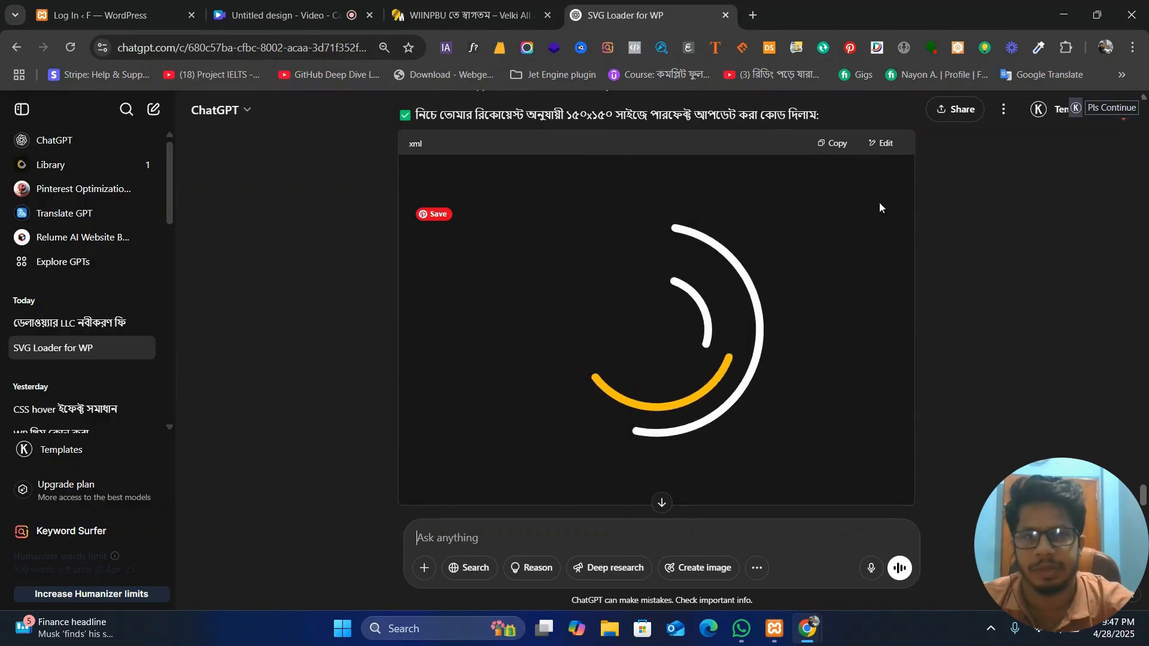
scroll(577, 264, down, 2)
scroll(577, 265, up, 2)
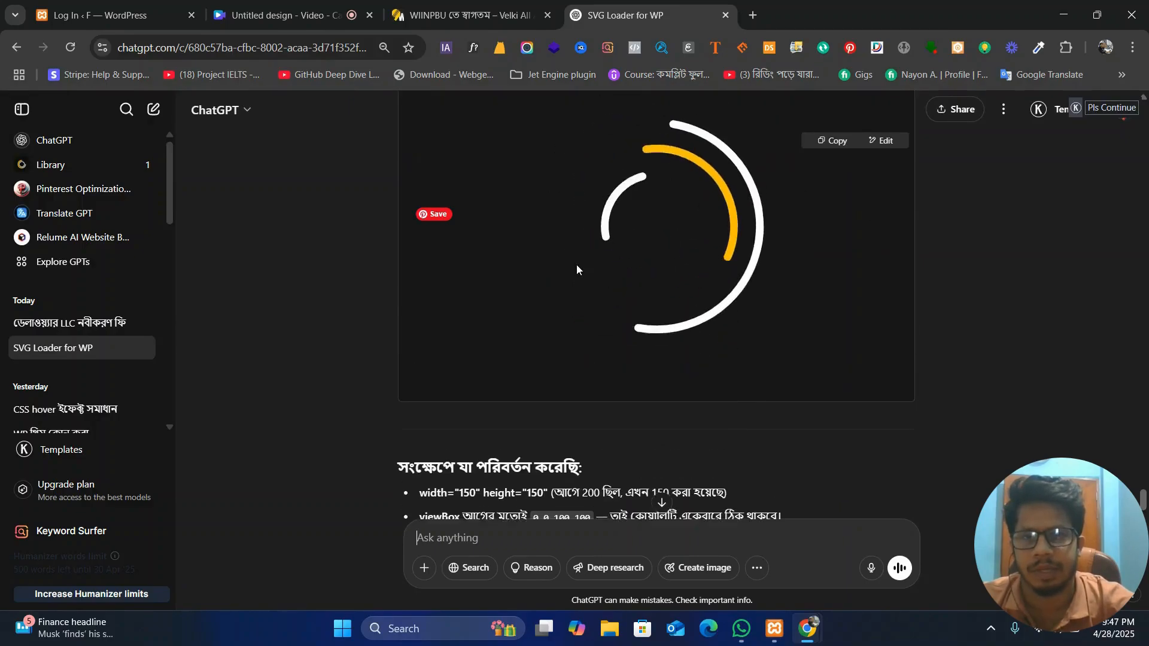
scroll(429, 368, down, 3)
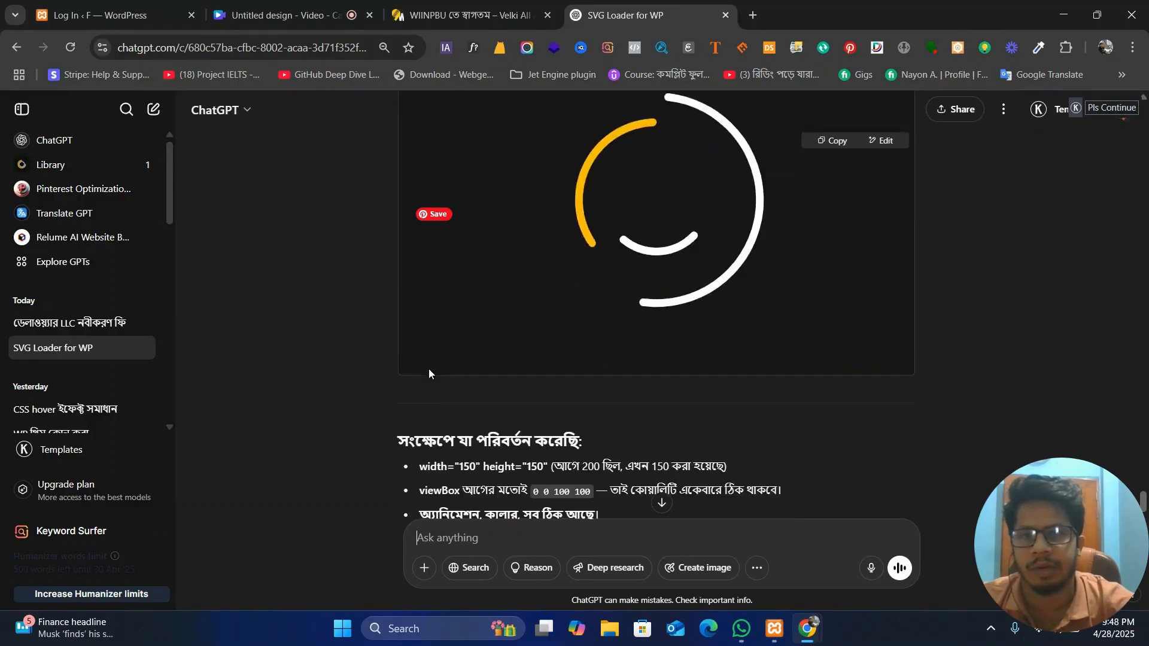
scroll(615, 428, up, 2)
scroll(617, 431, up, 1)
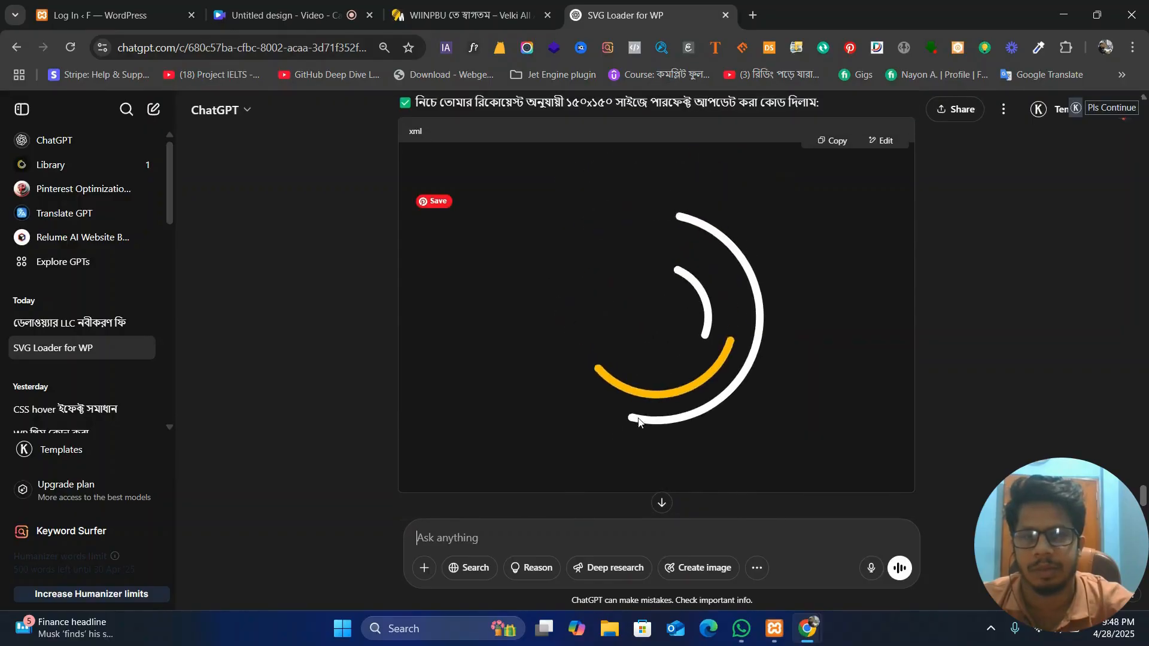
click(839, 141)
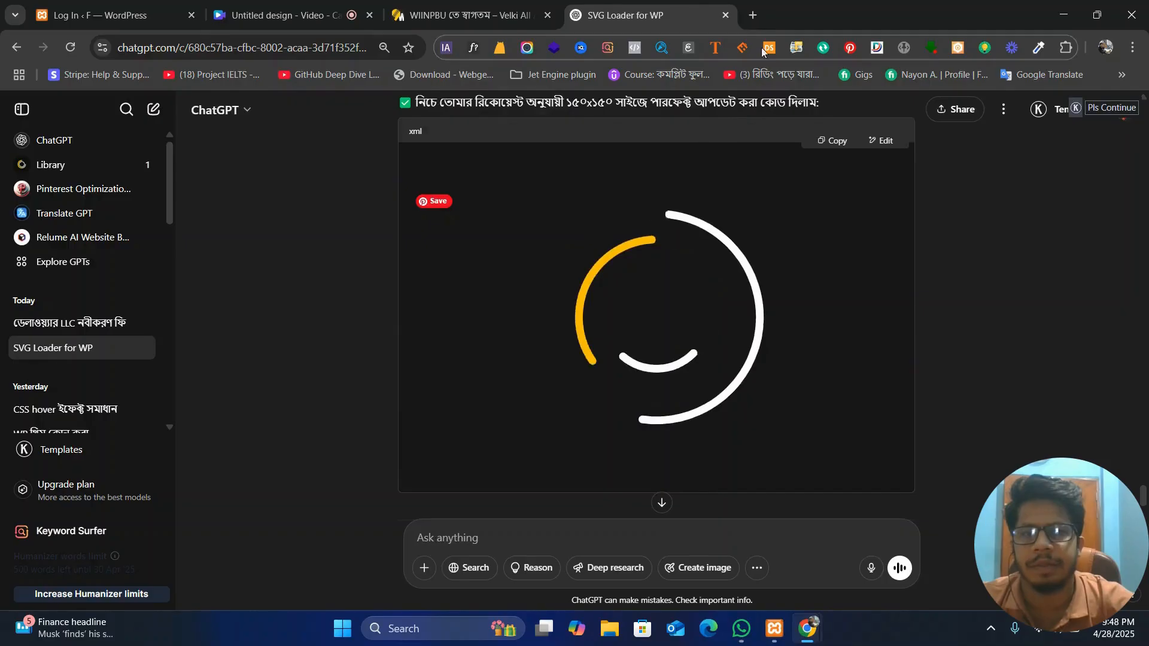
- Search Google for "code to svg download" in a new browser tab and open the Online SVG Code Editor site
key(ctrl+t)
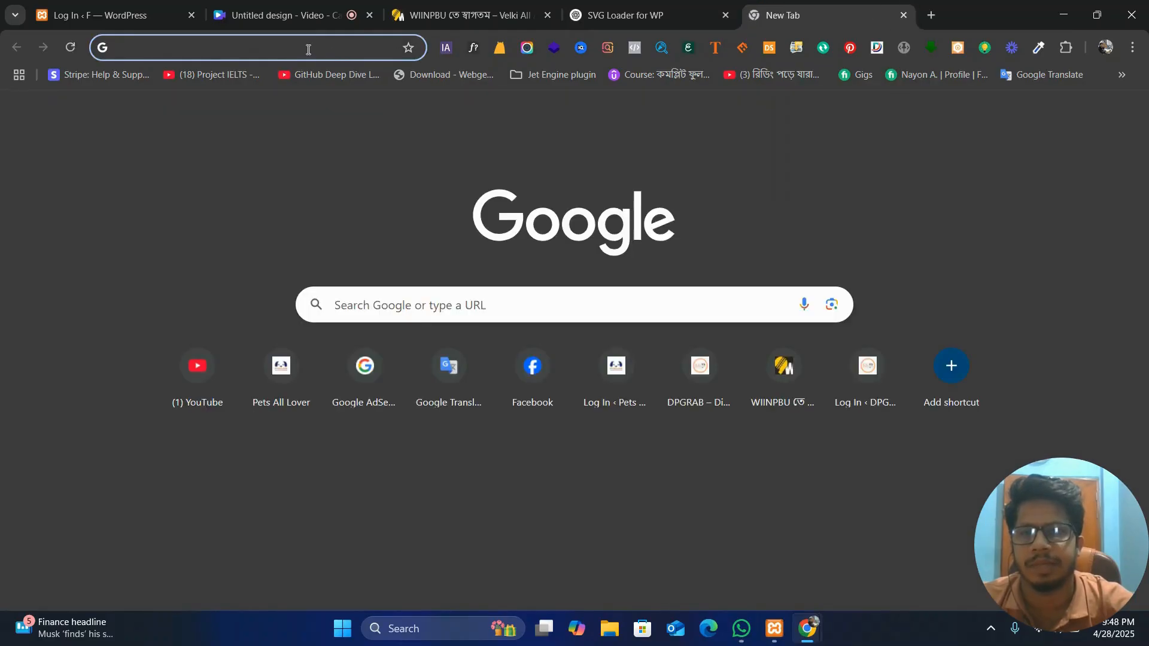
click(309, 50)
text(code)
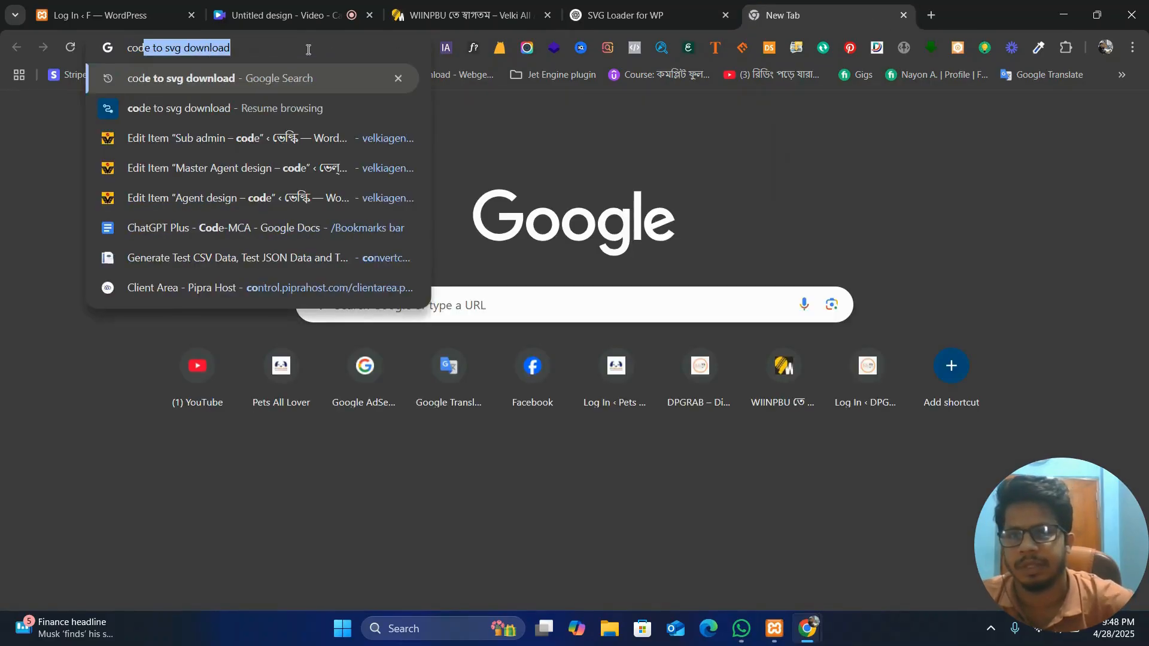
key(Return)
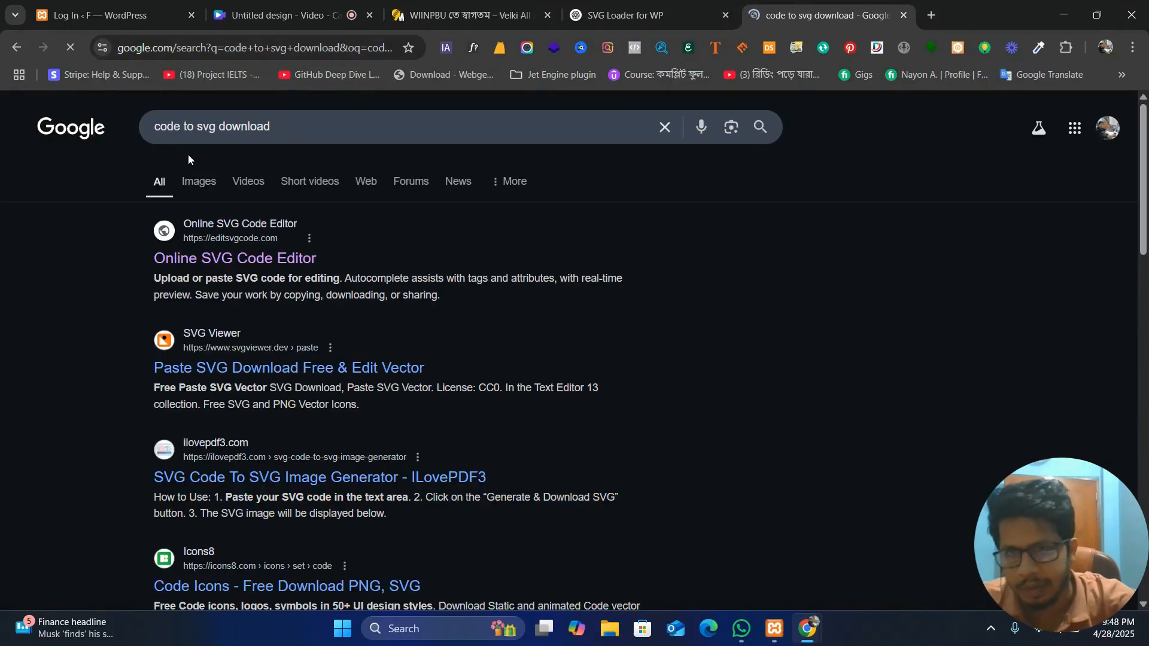
click(250, 264)
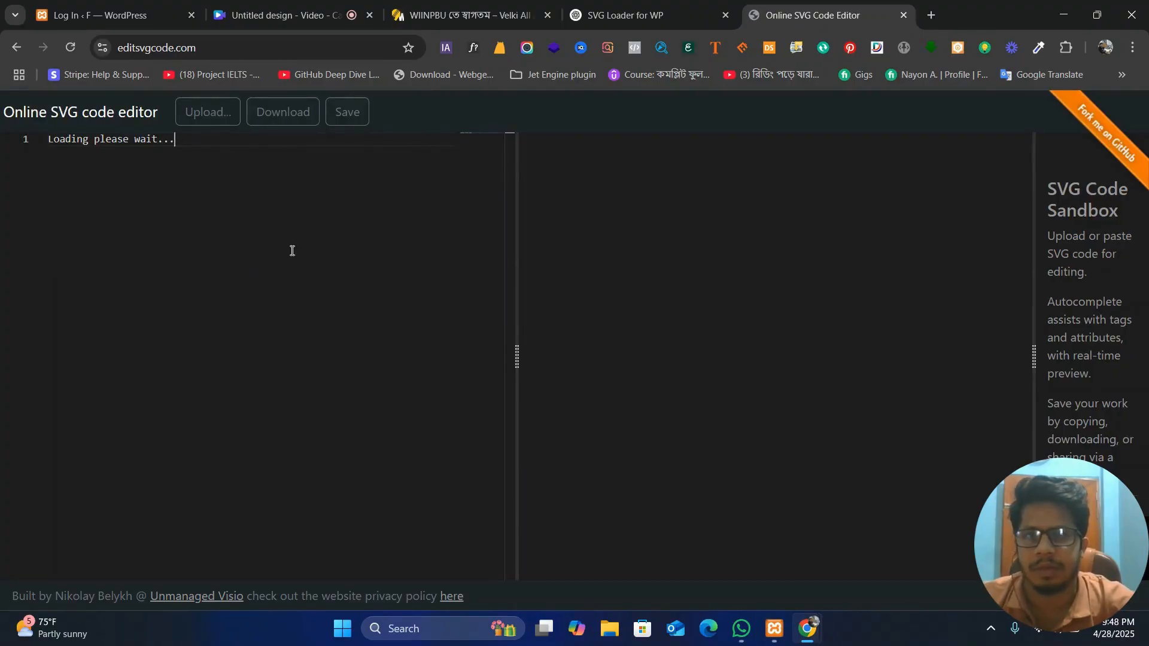
- Replace the sample rectangle code in the editor with the copied loader SVG code
key(ctrl+a)
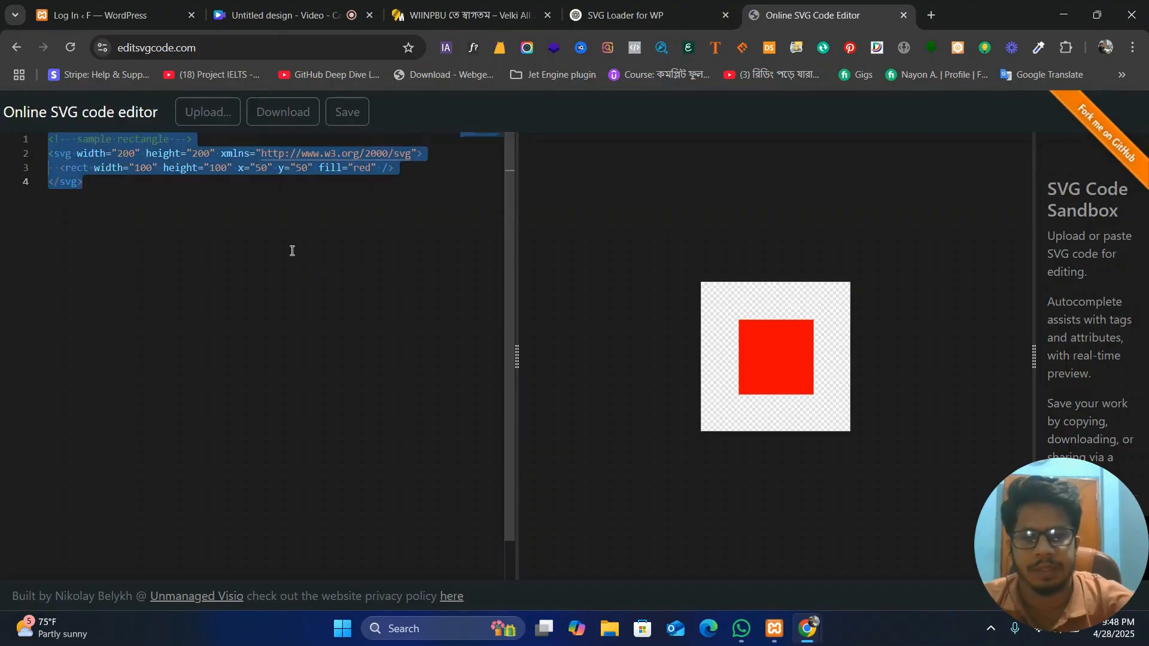
key(BackSpace)
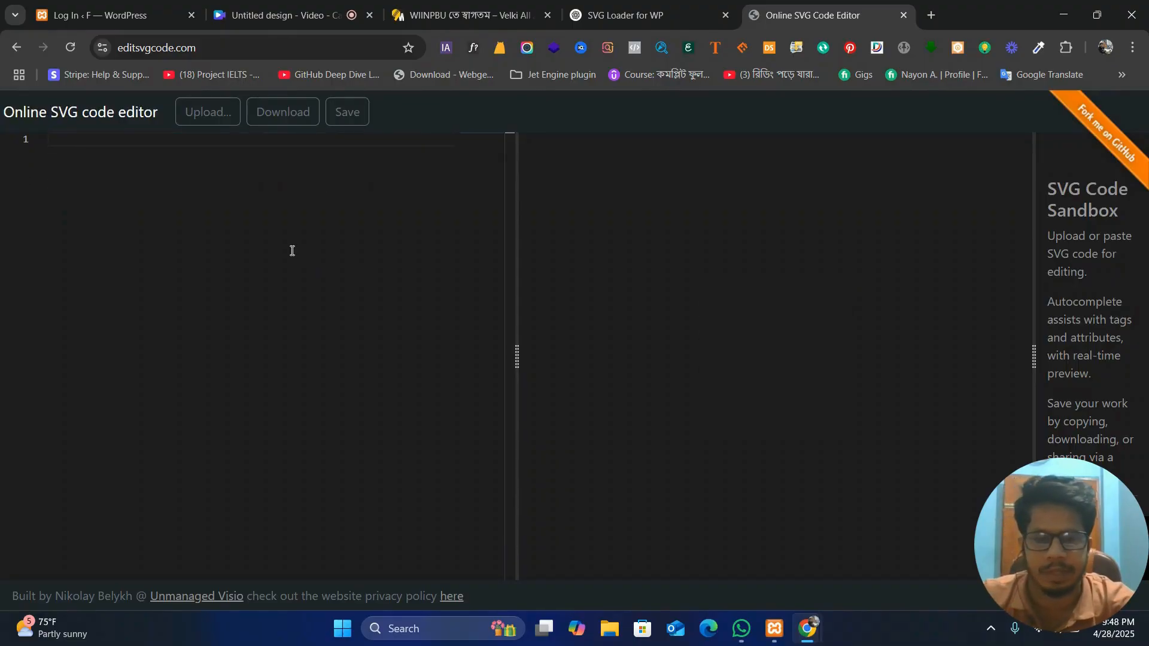
key(ctrl+v)
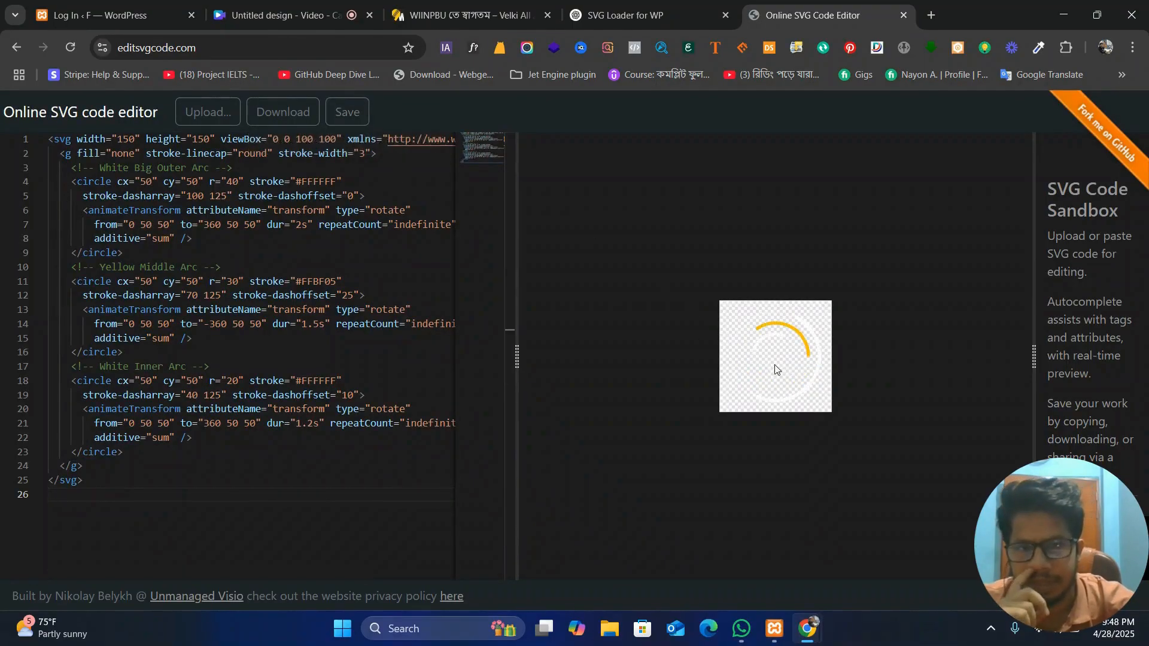
- Download the loader as an SVG file and open the downloaded file in the browser
click(282, 112)
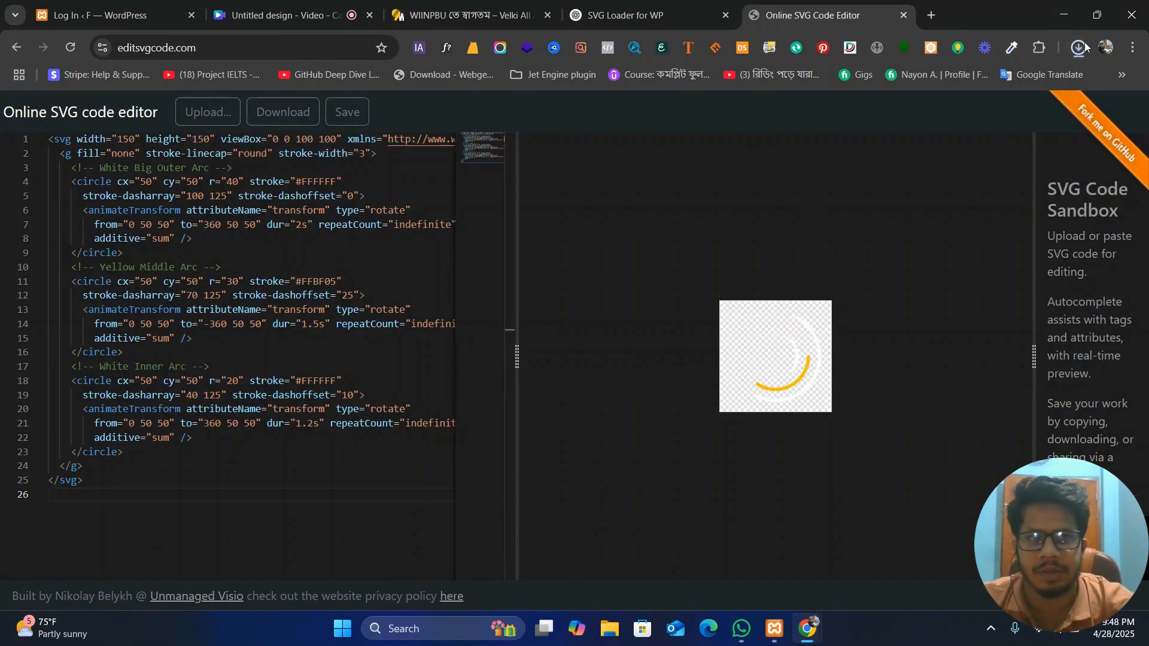
click(1083, 43)
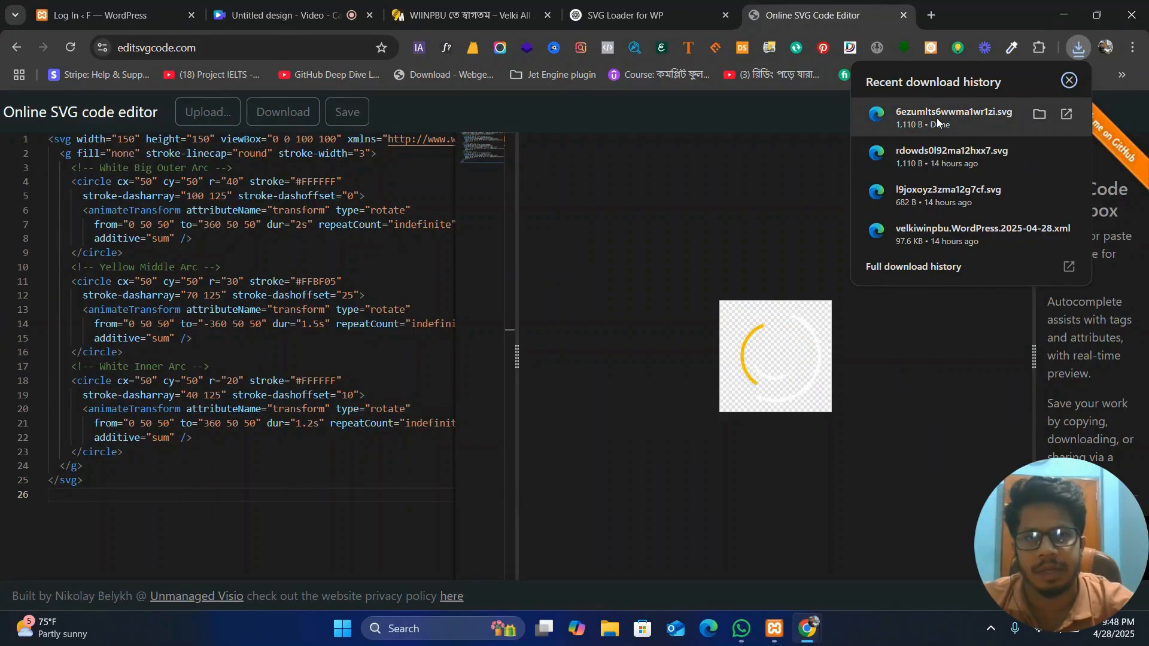
click(936, 118)
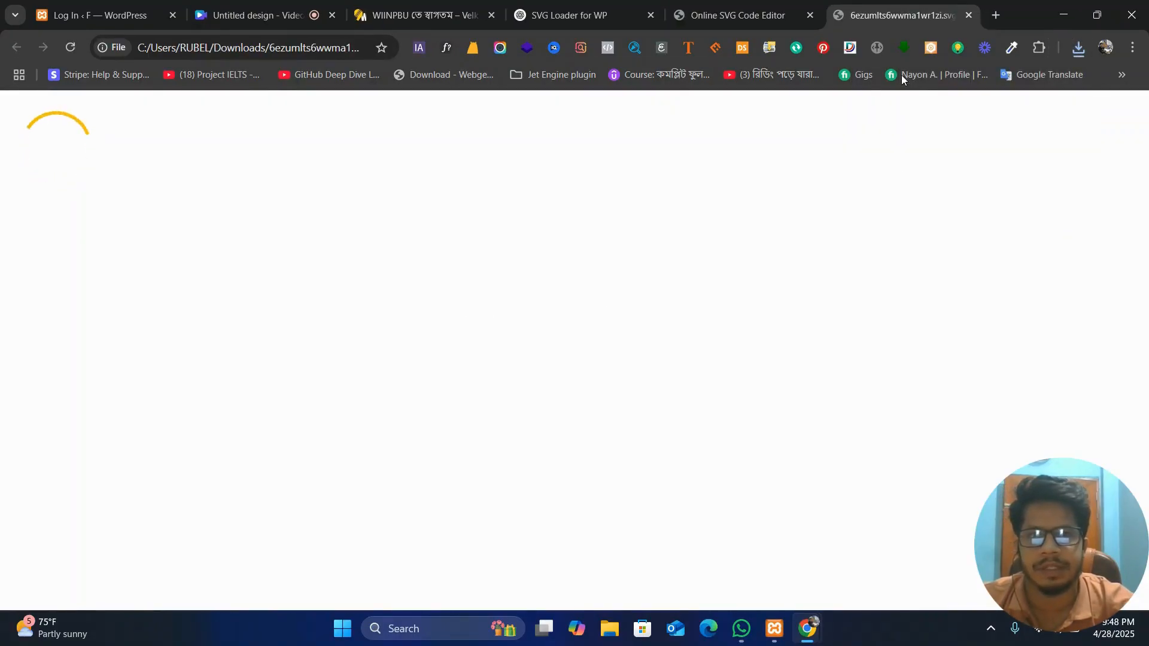
- Search Google for "preloader" in a new browser tab
click(997, 15)
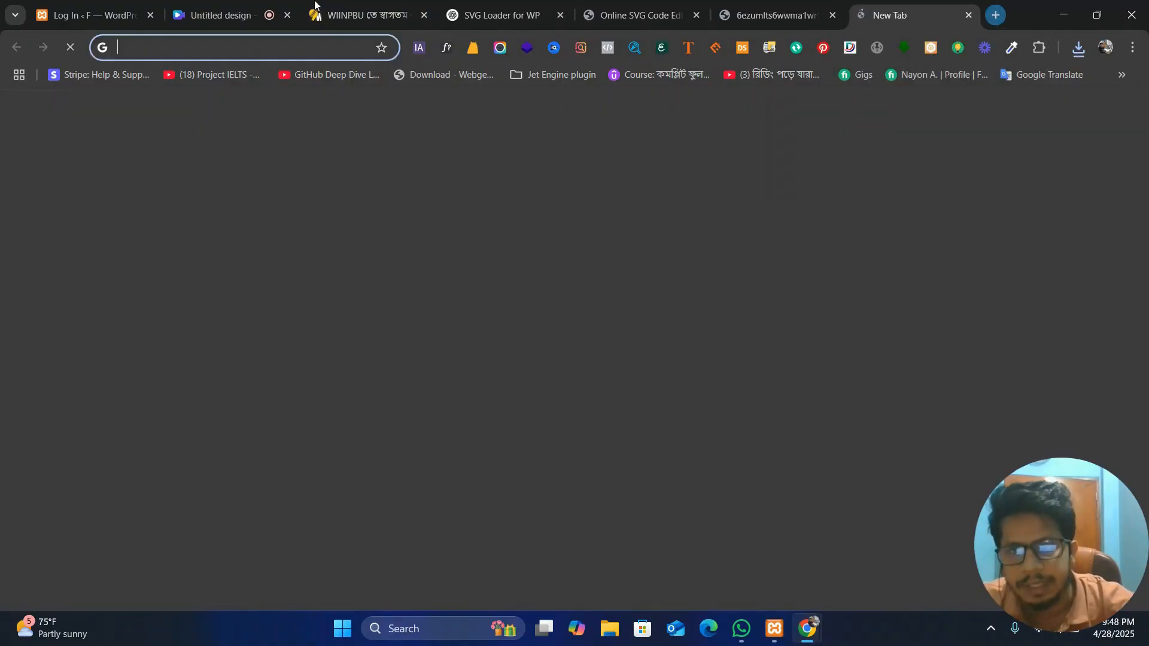
click(304, 47)
text(re)
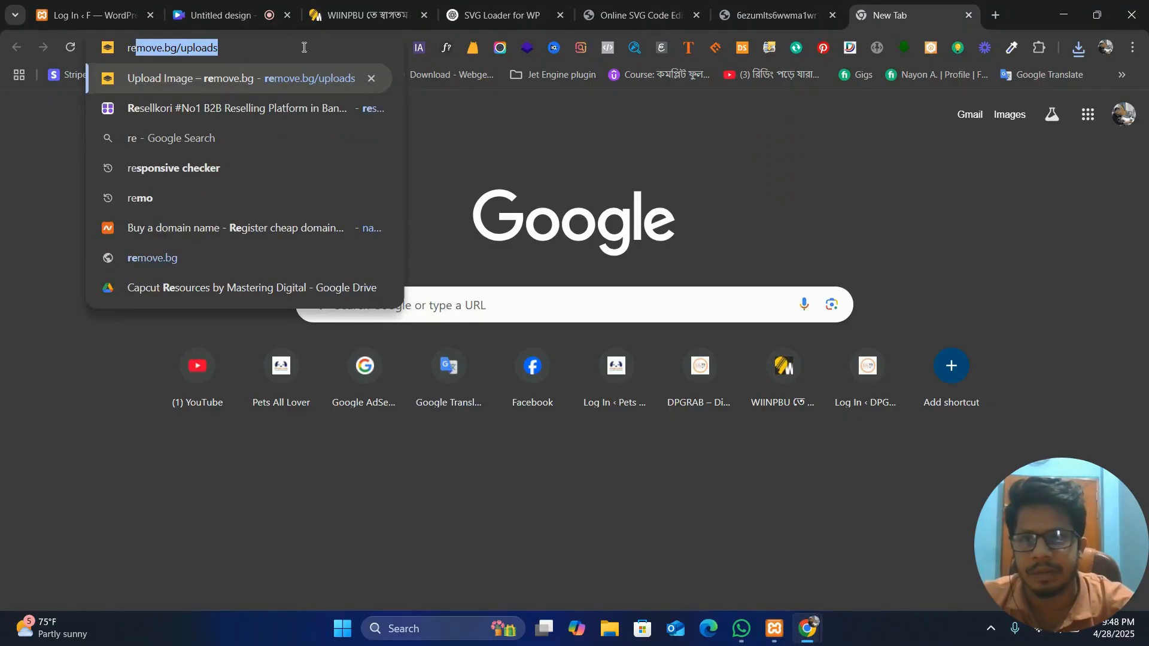
key(BackSpace)
key(BackSpace)
key(BackSpace)
text(p)
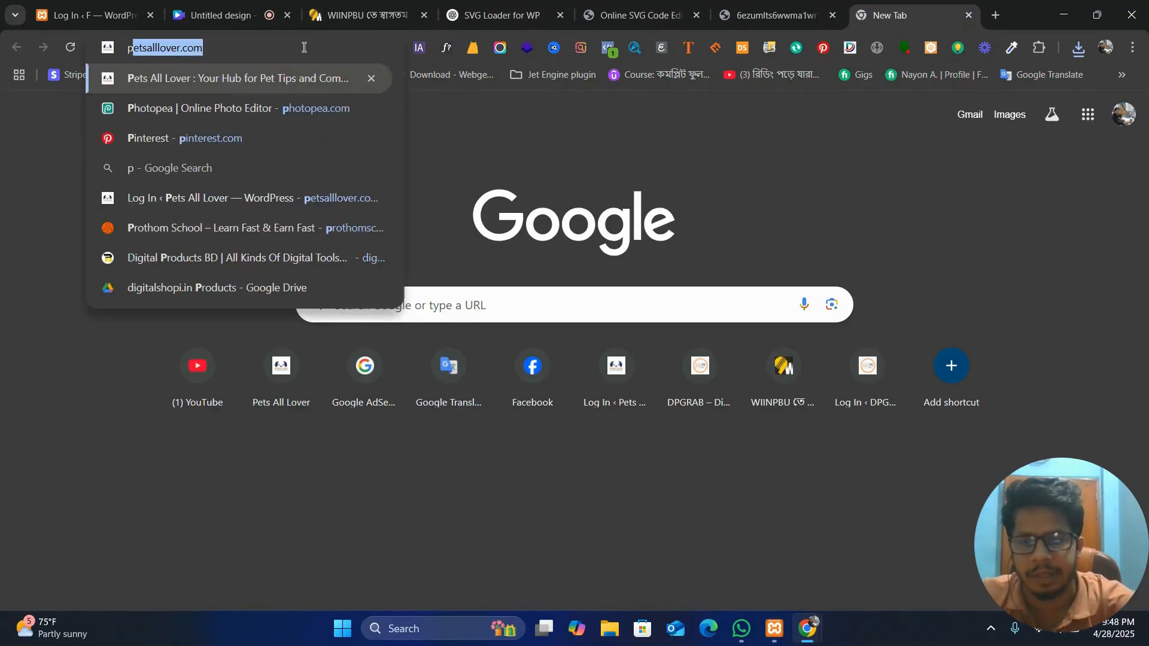
text(reloa)
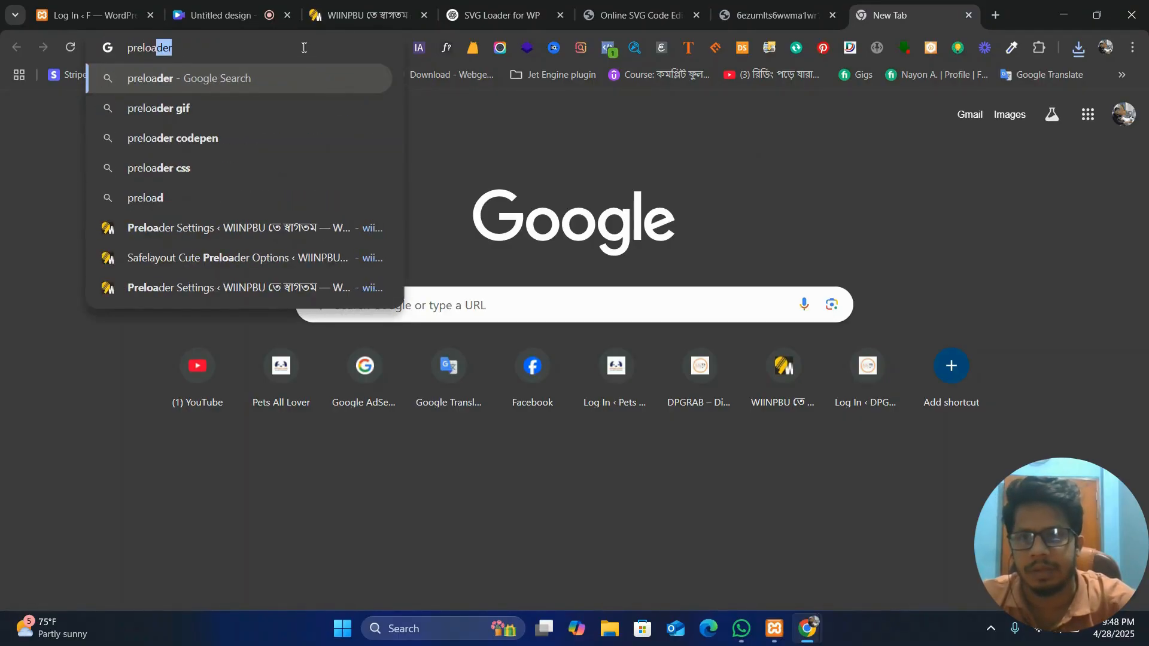
key(Return)
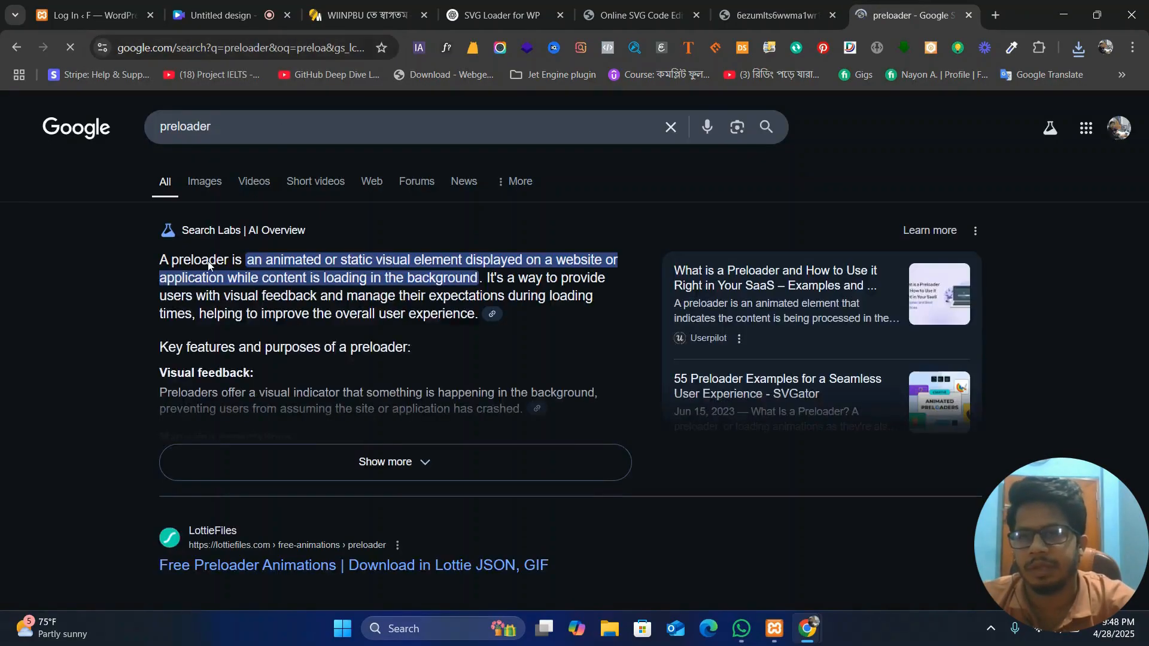
- Look through the preloader results, refine the search to "preloader.io" and open the loading.io site
scroll(232, 355, down, 3)
scroll(231, 357, down, 2)
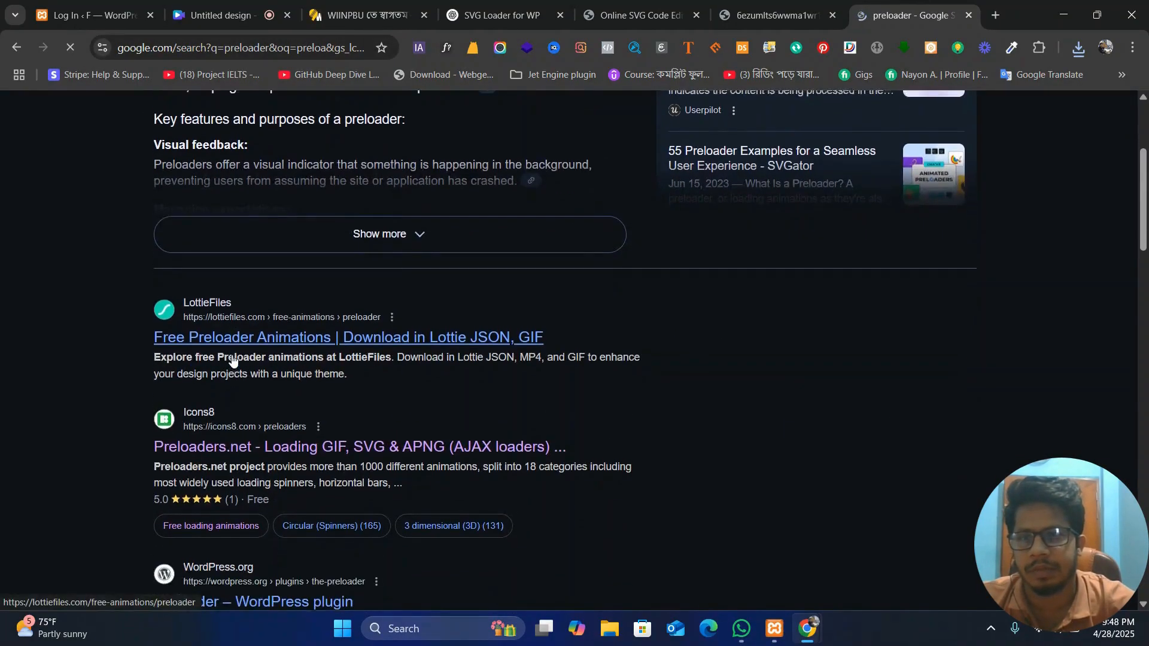
scroll(232, 357, up, 1)
scroll(232, 357, down, 2)
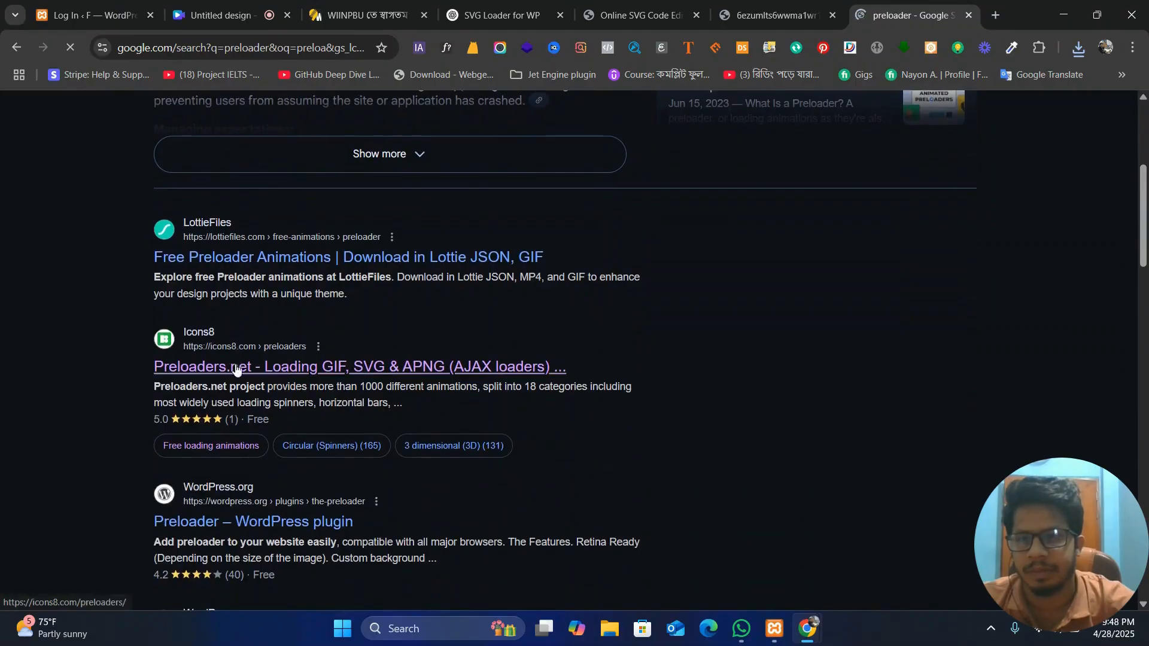
scroll(239, 372, up, 5)
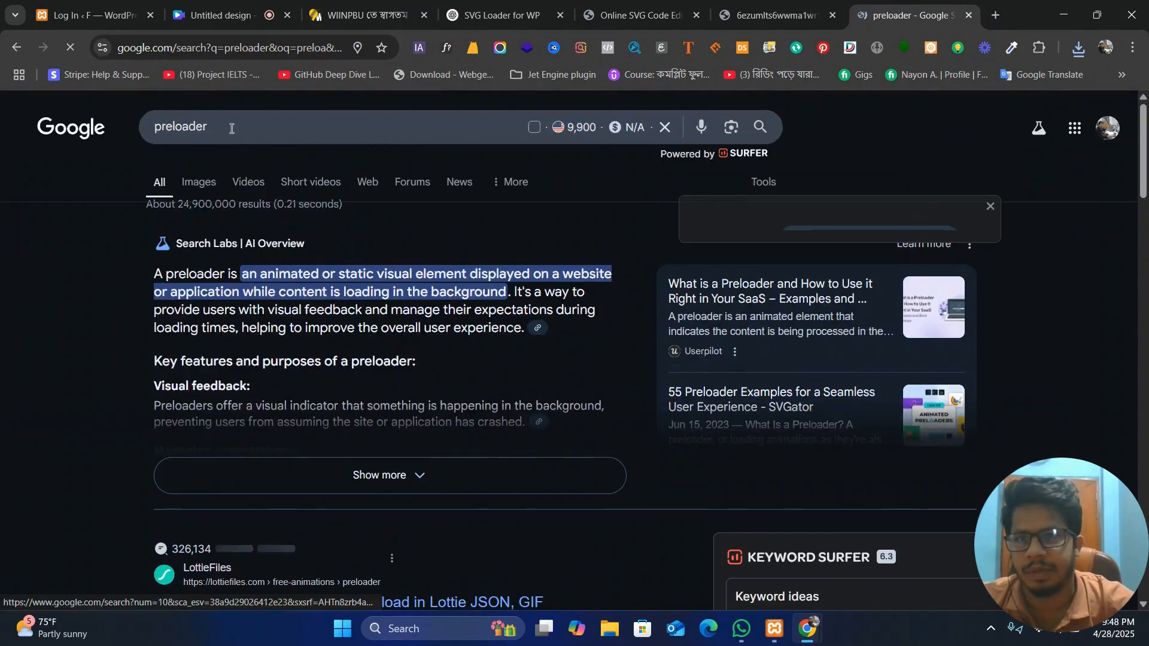
click(227, 124)
text(.io)
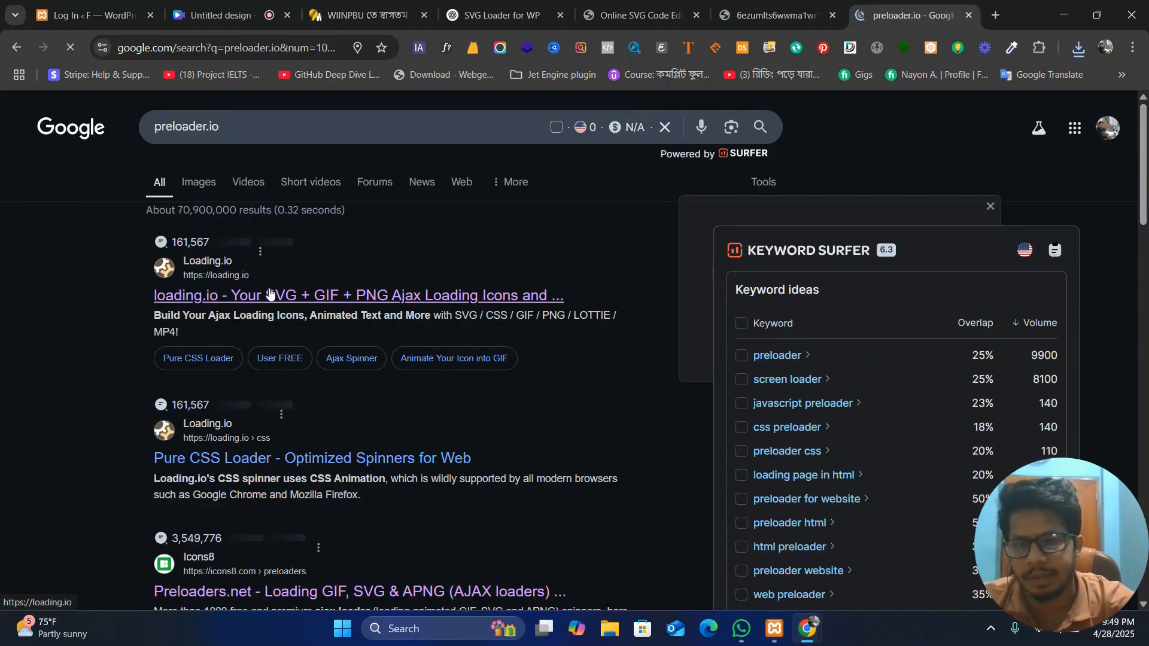
click(269, 294)
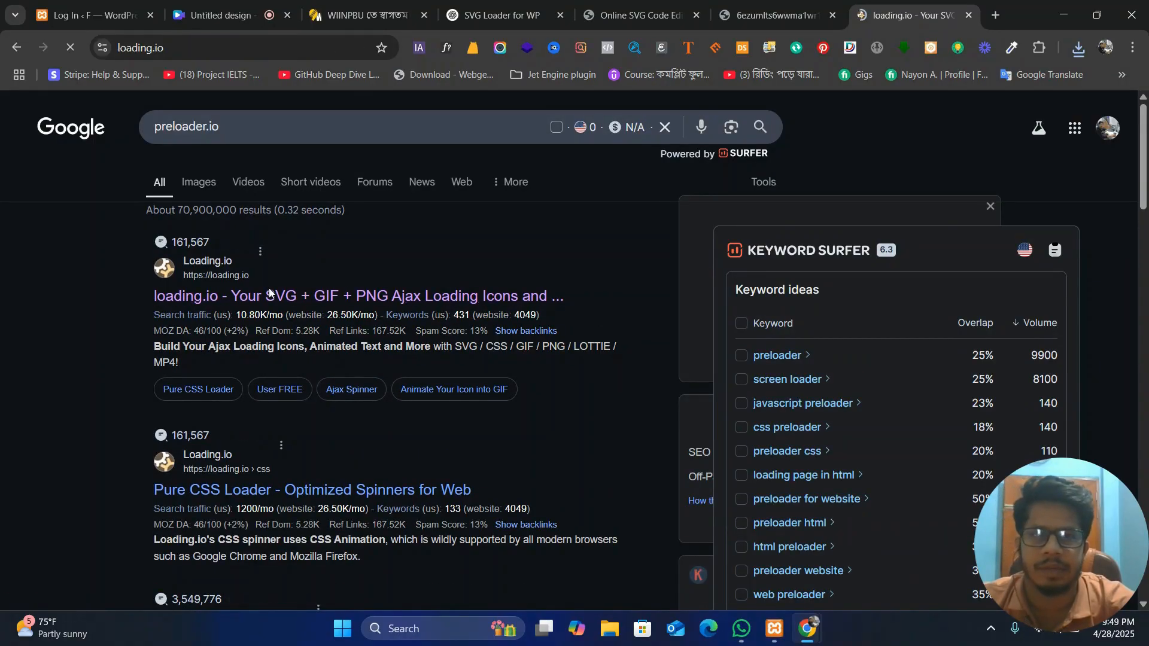
- Load the red and blue double-arc spinner from the second row of free spinners into the loading.io editor
scroll(455, 285, down, 2)
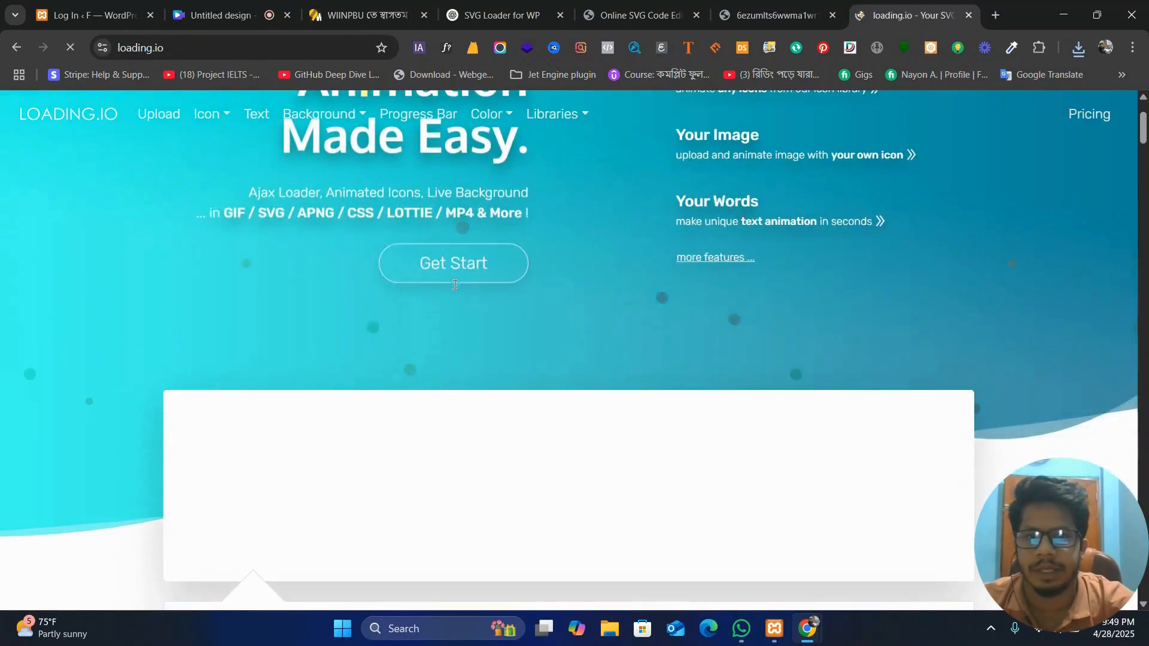
scroll(455, 285, down, 6)
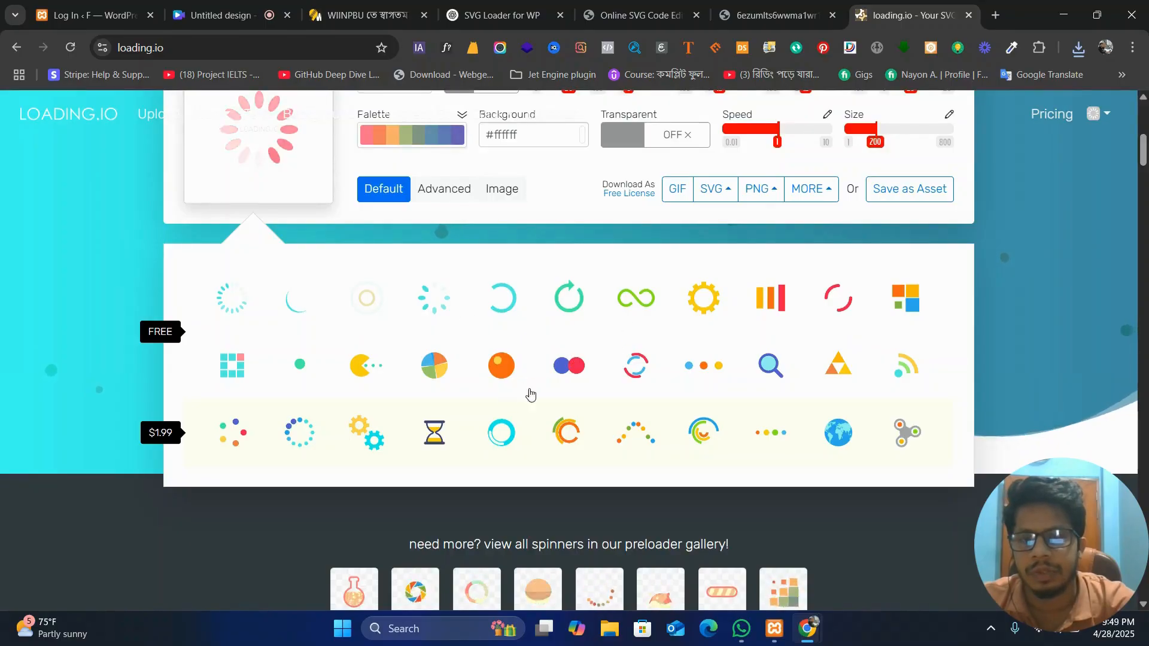
click(638, 369)
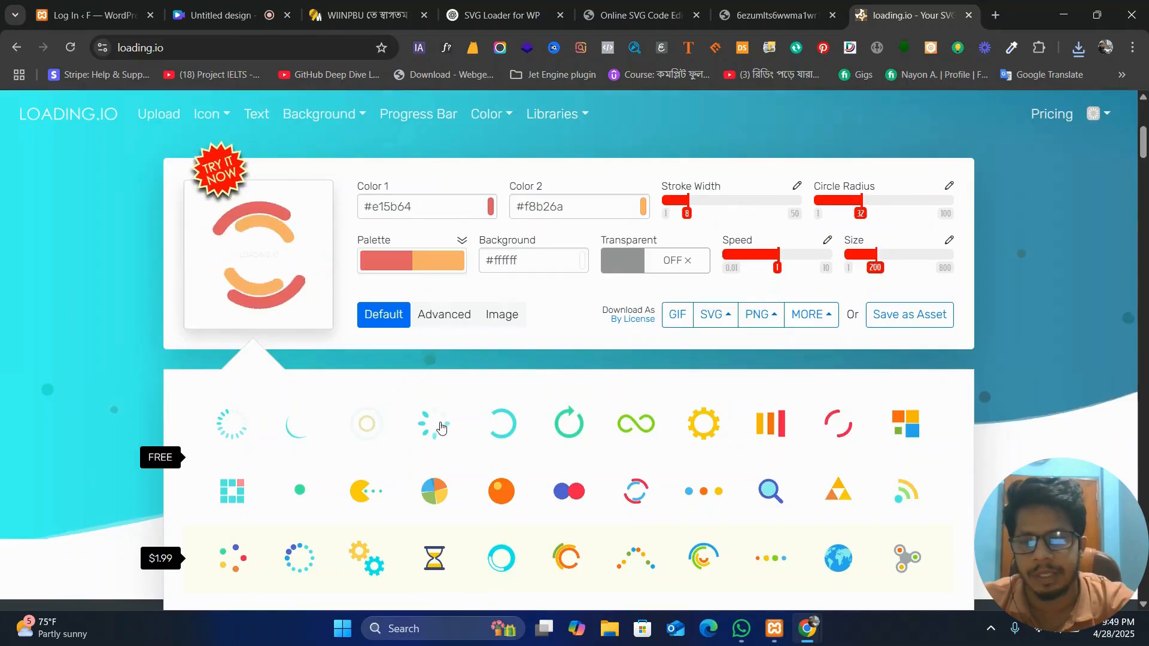
scroll(441, 427, down, 3)
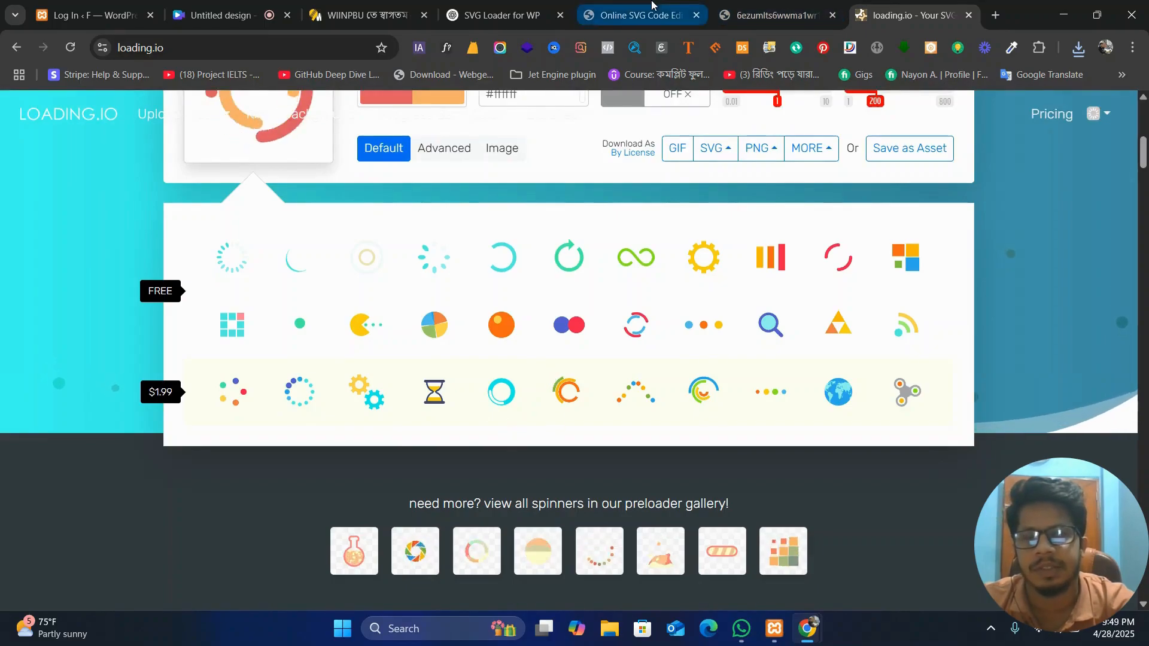
click(652, 6)
click(905, 15)
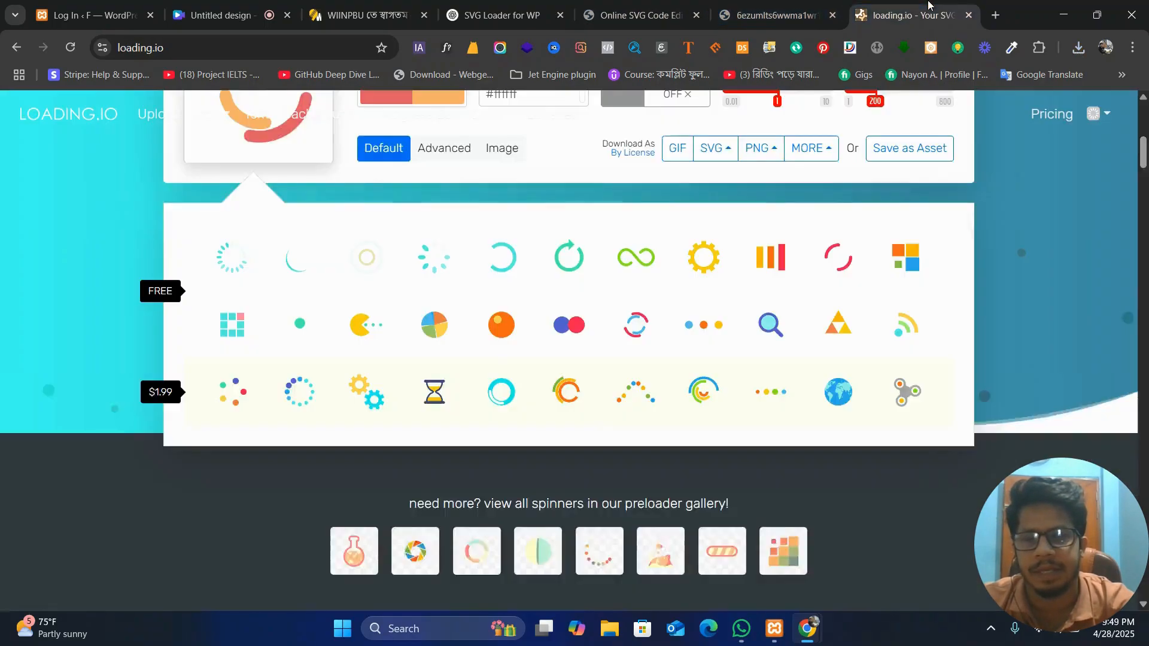
scroll(466, 444, up, 1)
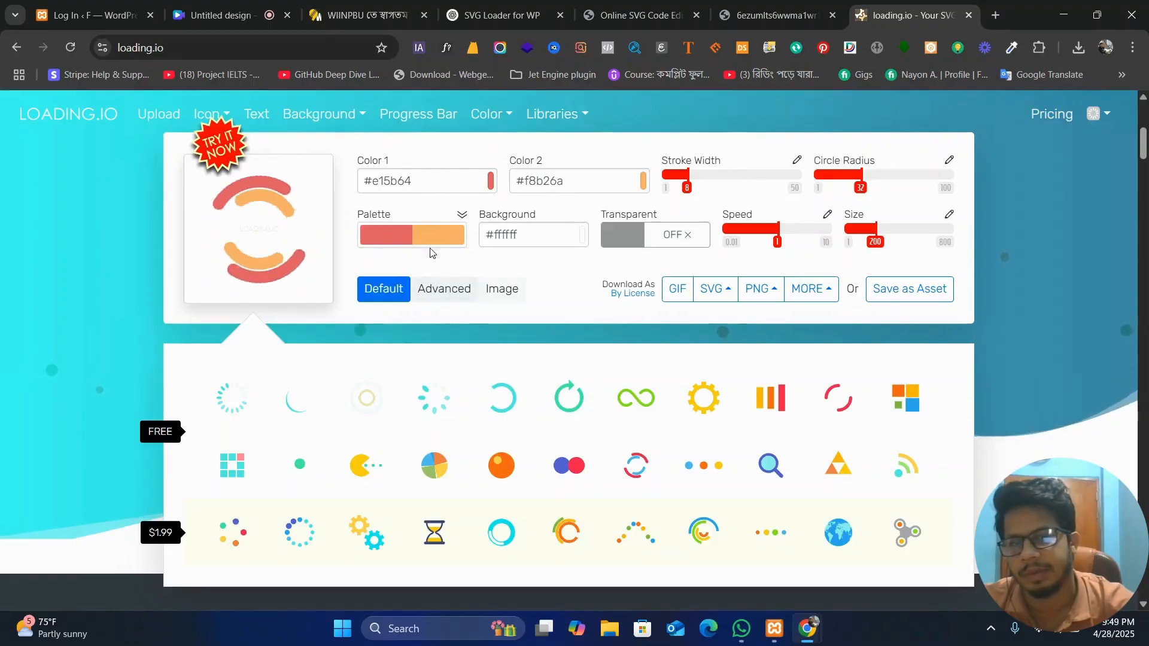
- Download the Double Ring spinner as an animated SVG with the free attribution licence and open the downloaded file in the browser
click(442, 296)
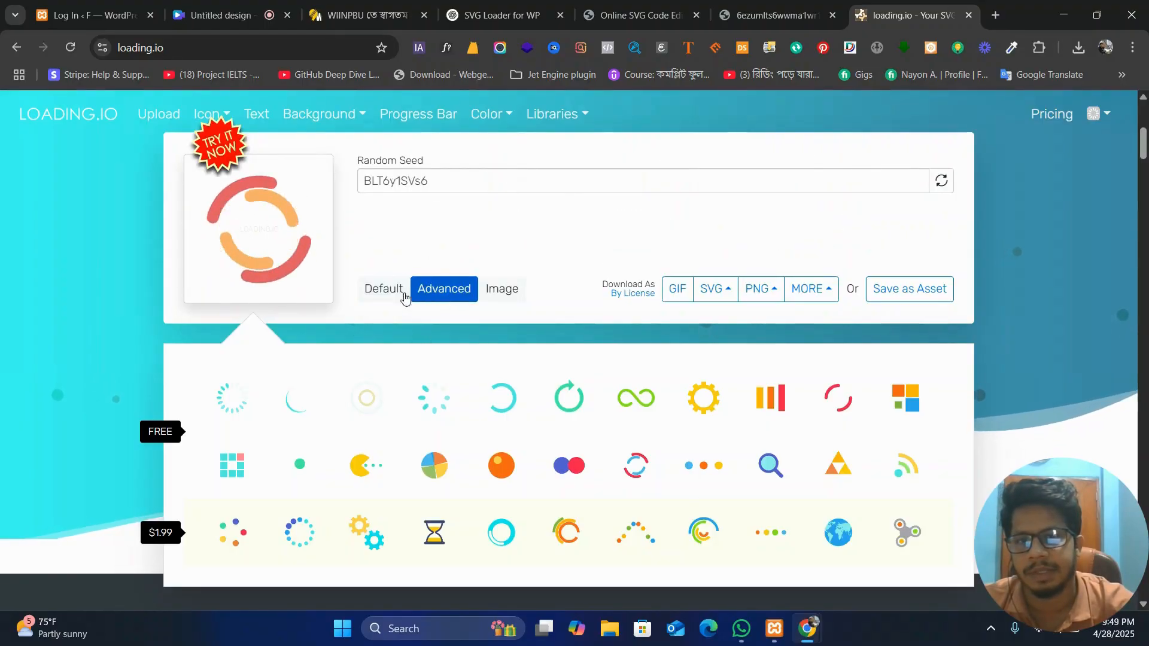
click(727, 299)
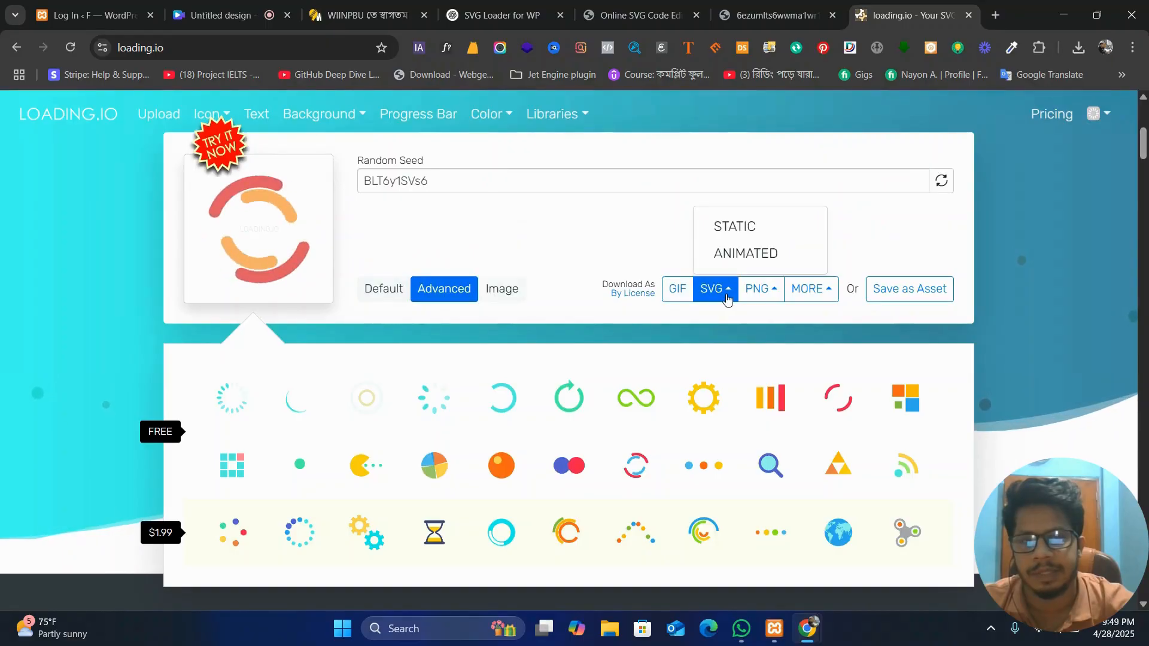
click(749, 257)
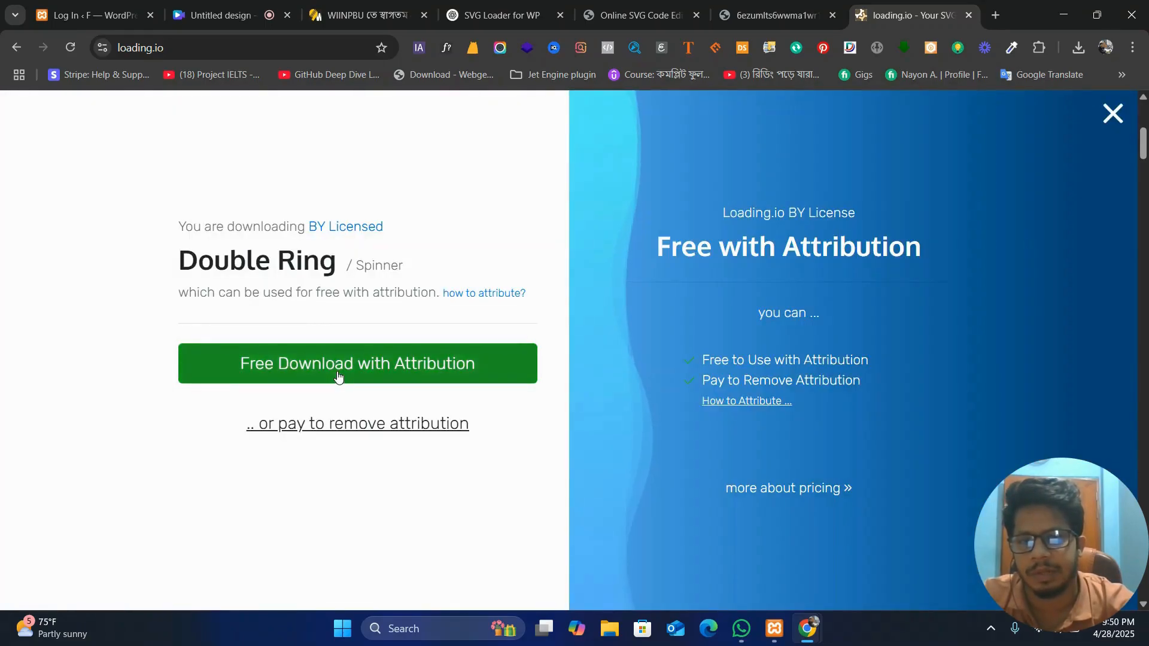
click(338, 375)
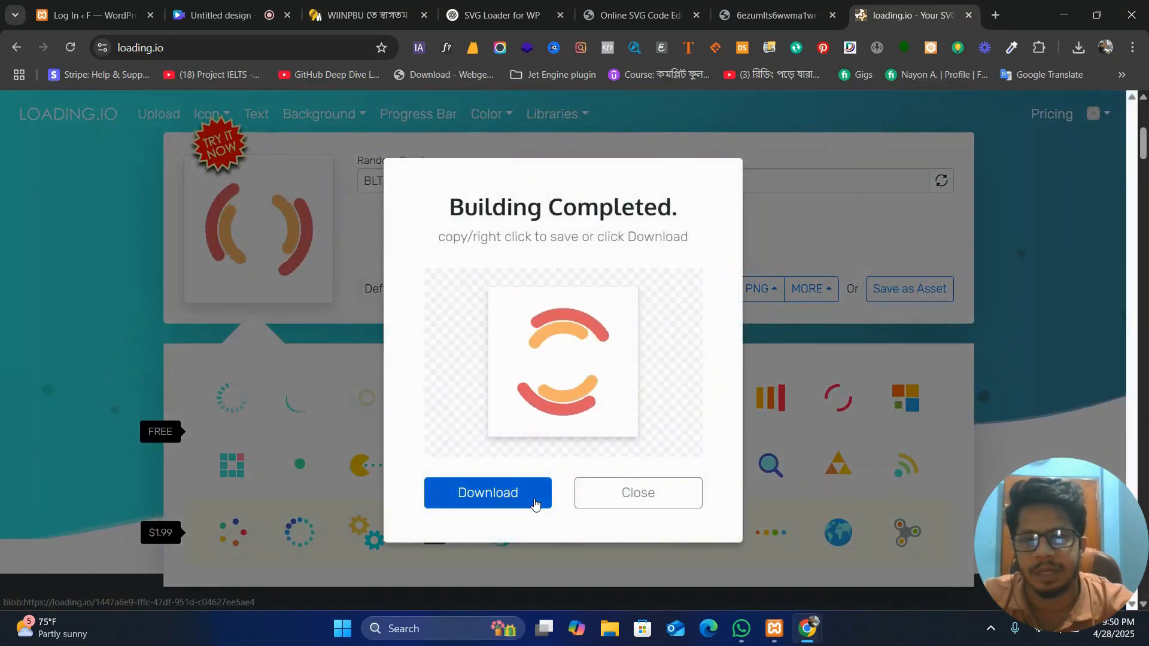
click(534, 504)
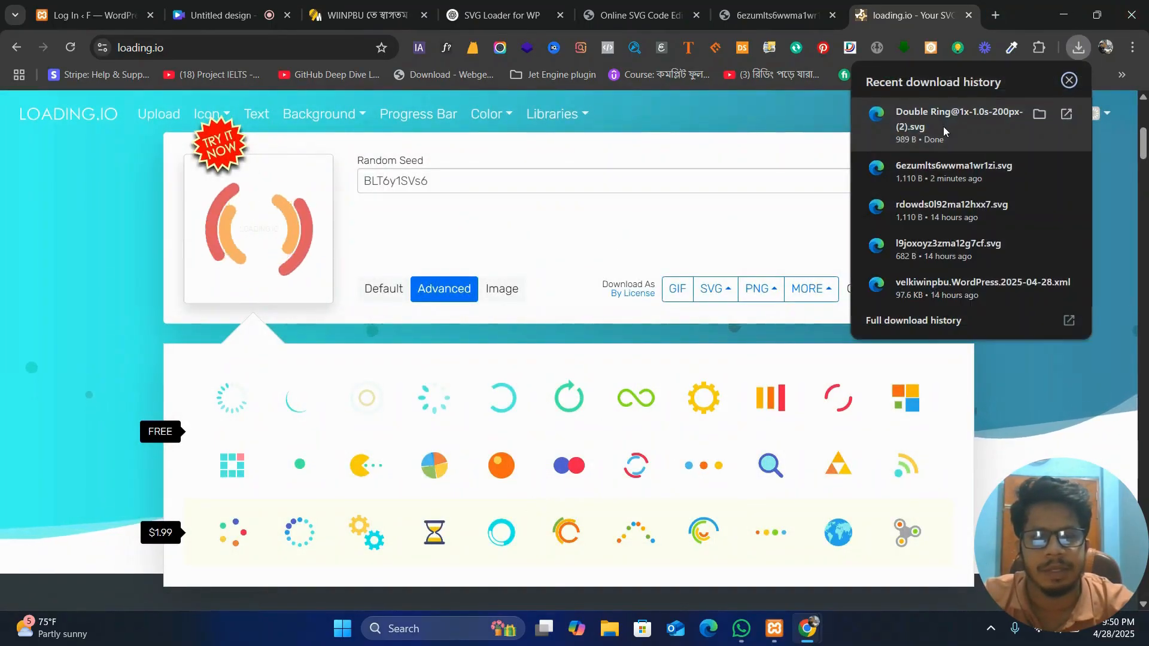
click(943, 127)
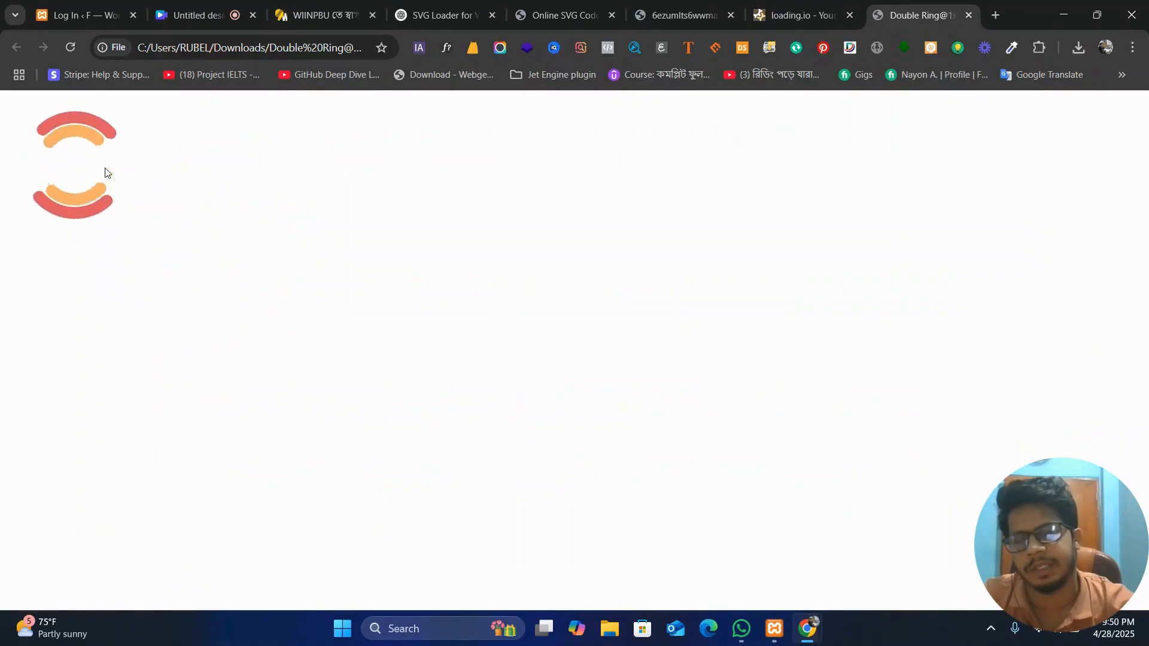
- Switch to the local WordPress login page and log in with the prefilled credentials
click(825, 6)
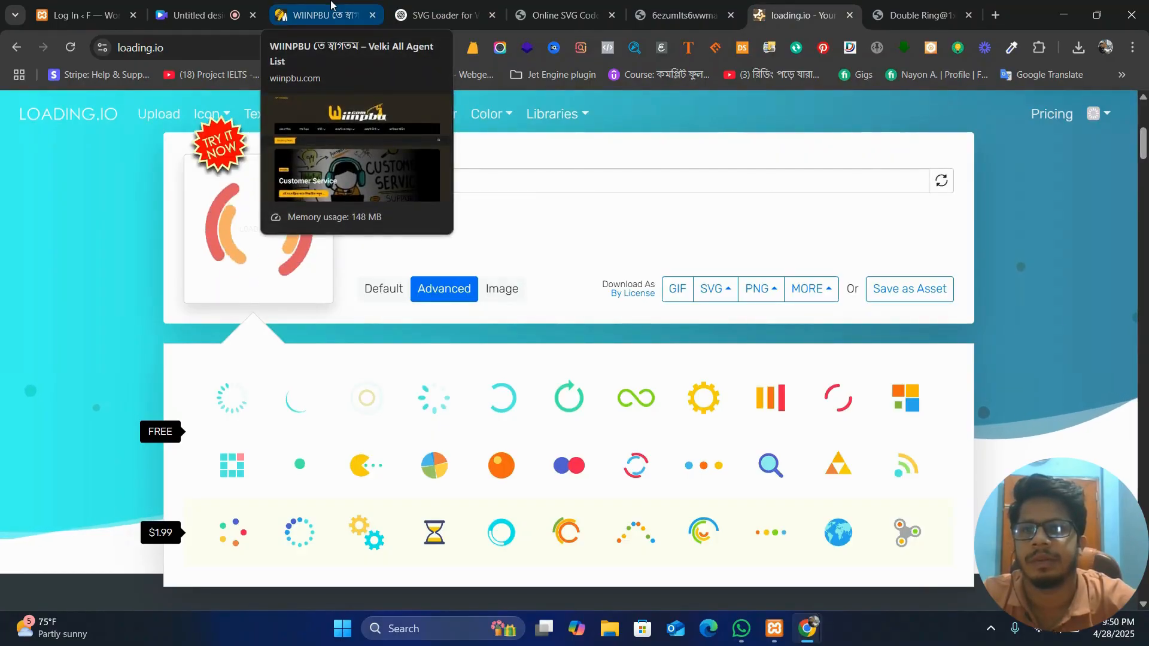
click(87, 9)
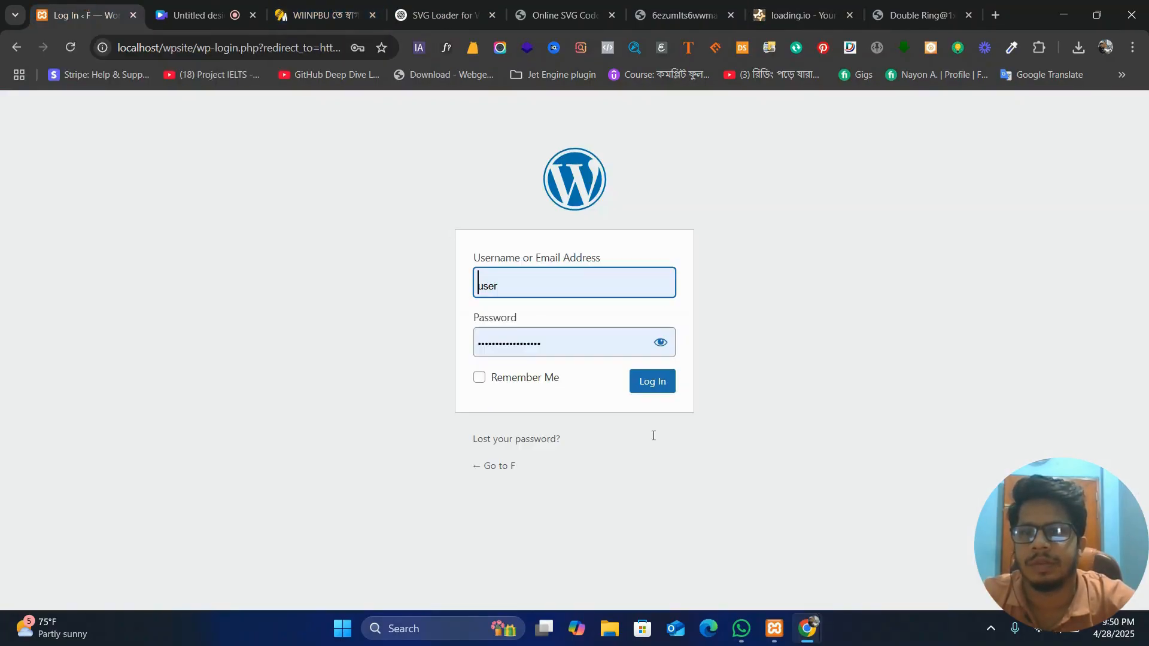
click(665, 392)
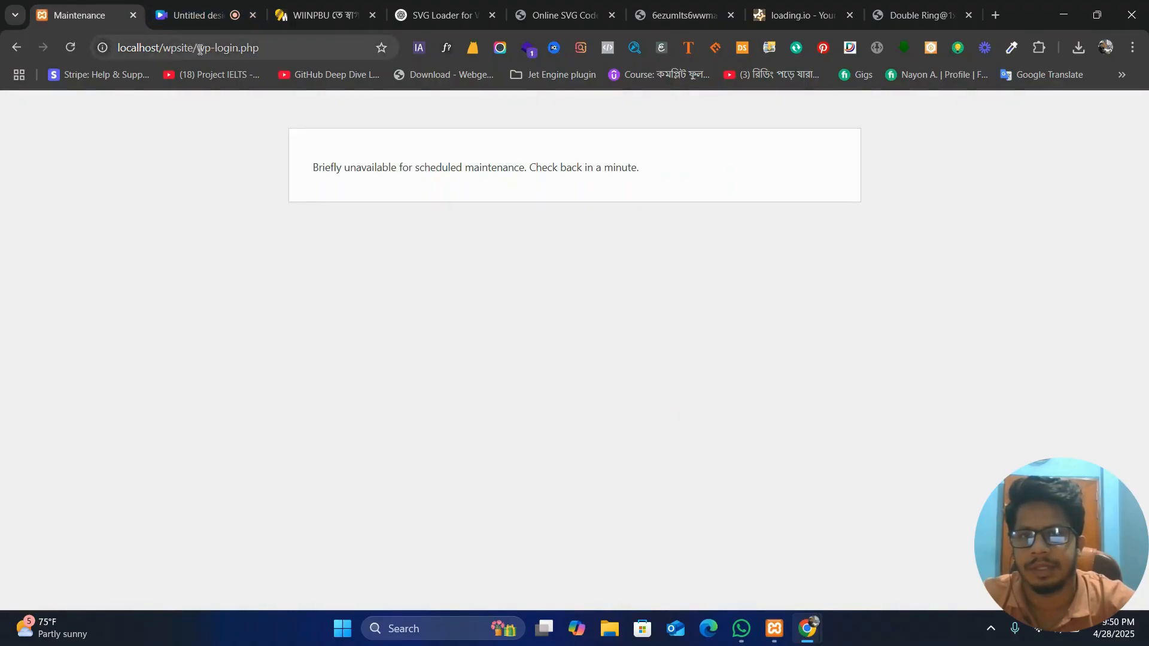
- Reload the site from the address localhost/wpsite/ and return to its WordPress admin dashboard
drag(200, 49, 469, 118)
key(BackSpace)
key(Return)
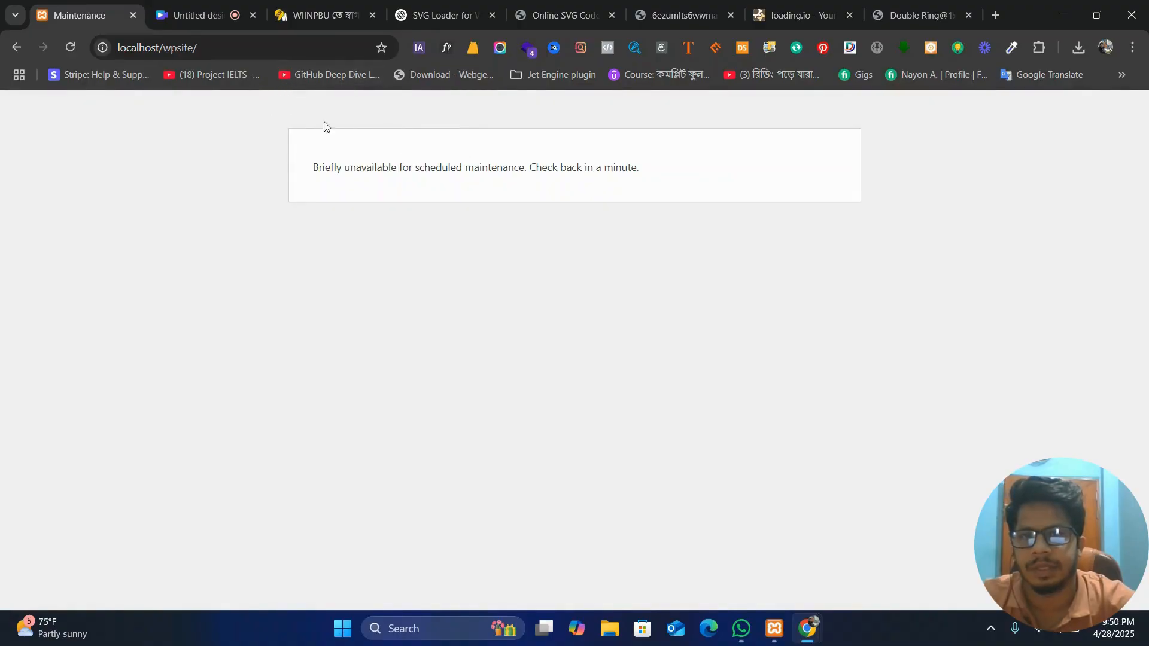
click(197, 49)
key(Return)
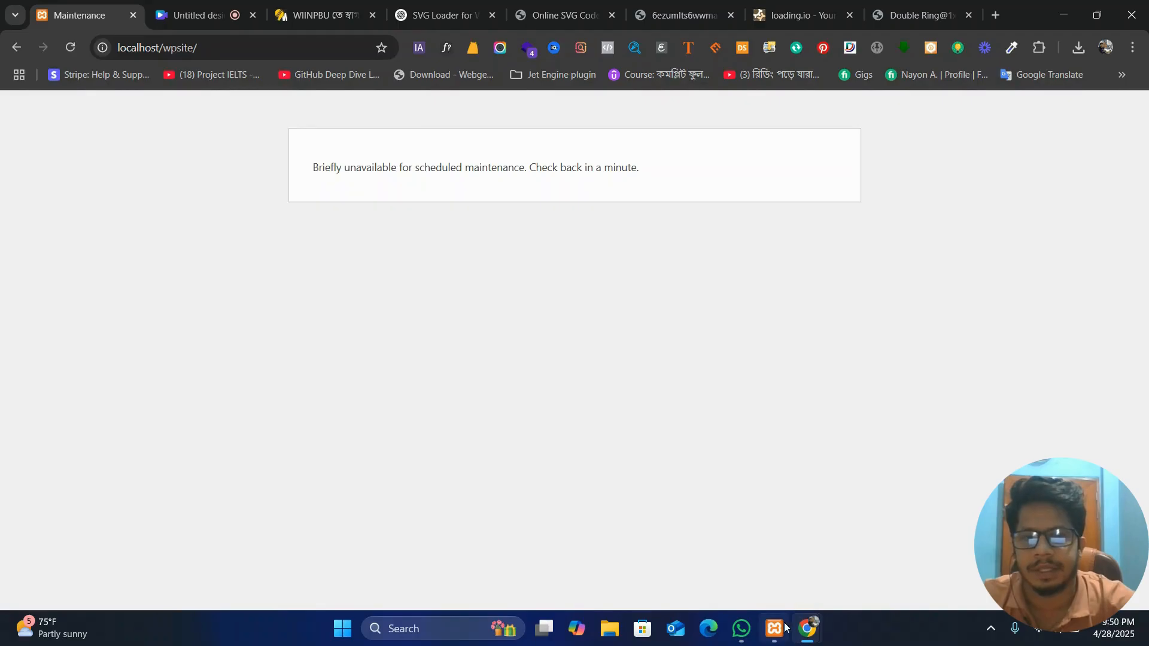
mouse_move(786, 628)
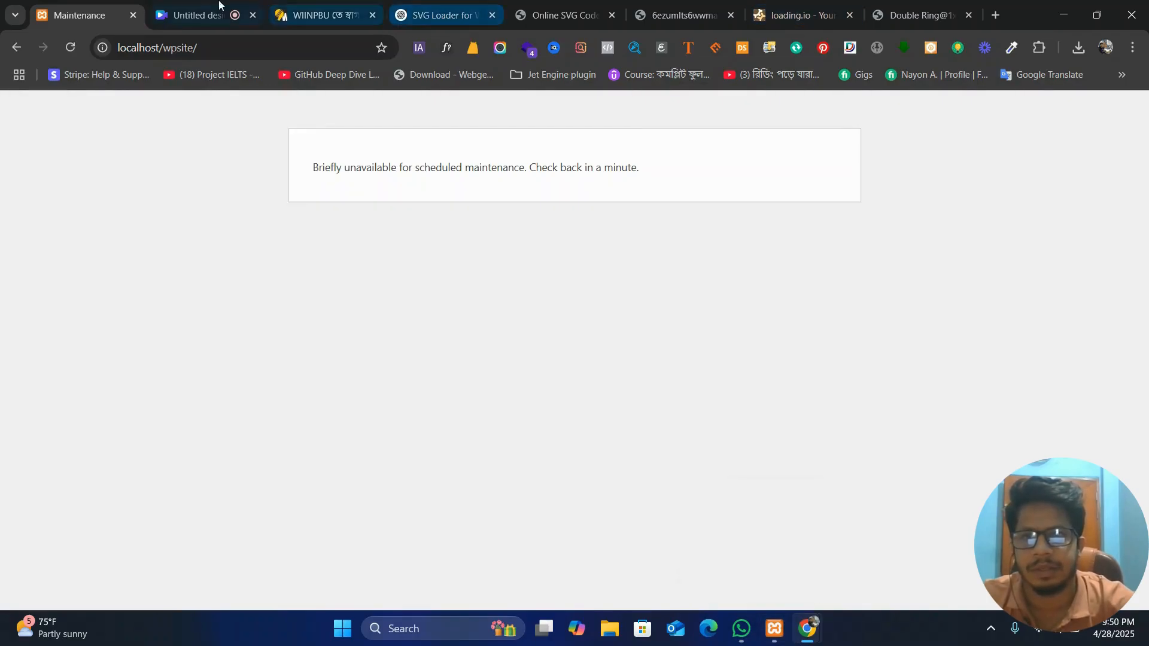
click(198, 15)
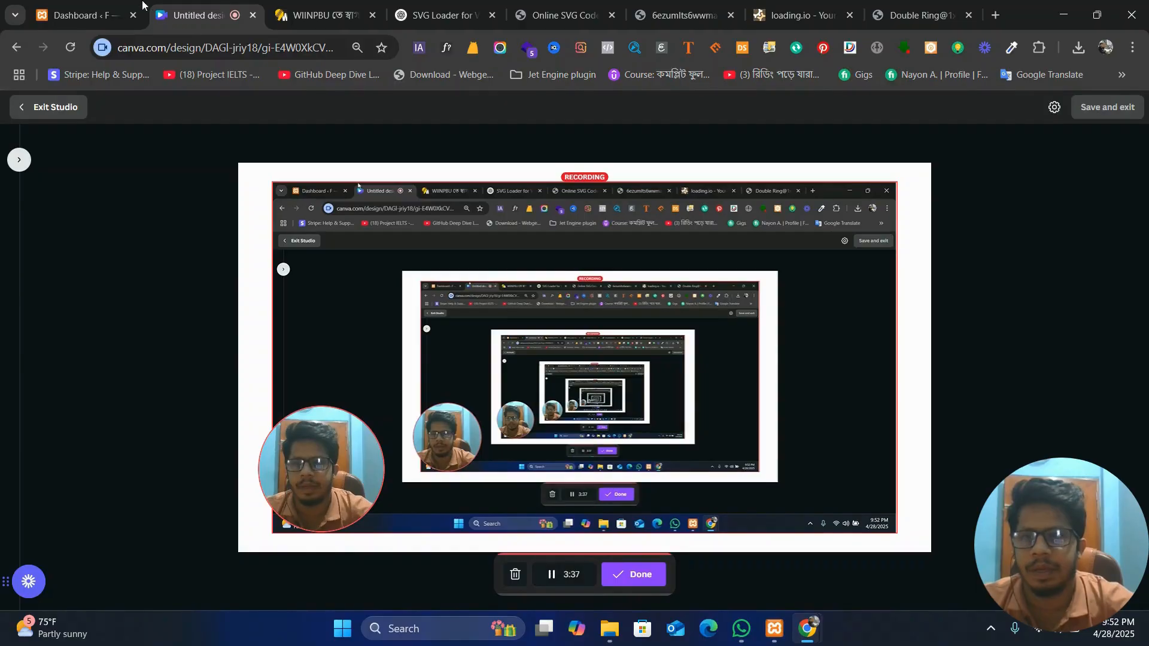
click(104, 7)
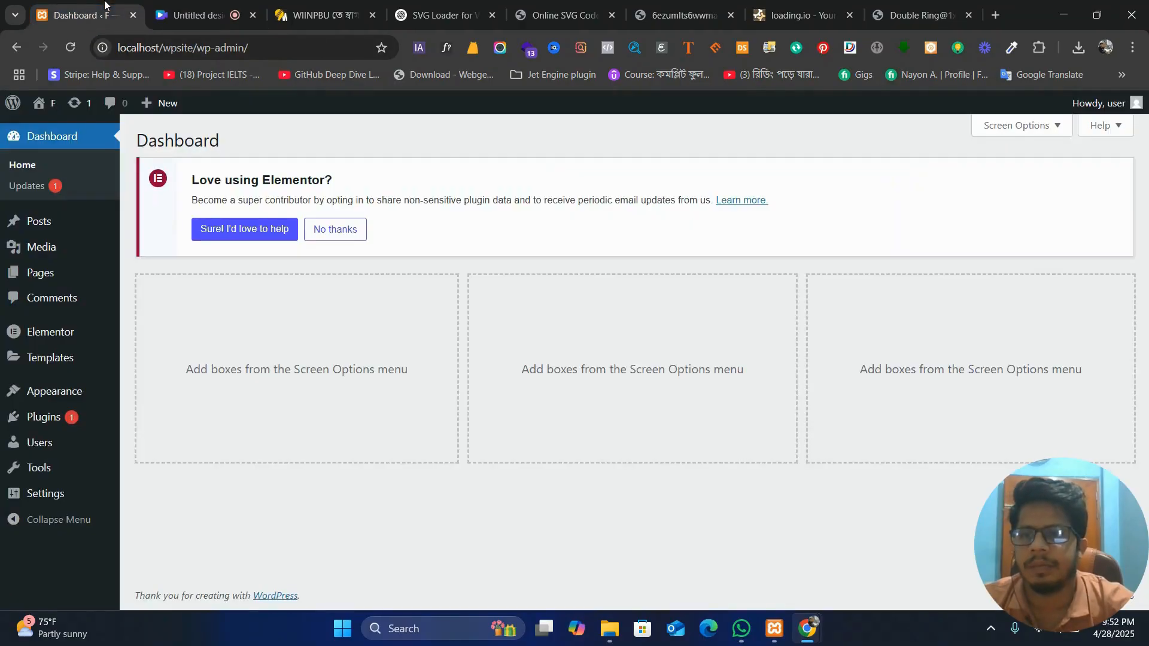
- Upload allprocoding-preloader.zip from the desktop's wp plugin folder as a new plugin, then install and activate it
mouse_move(135, 435)
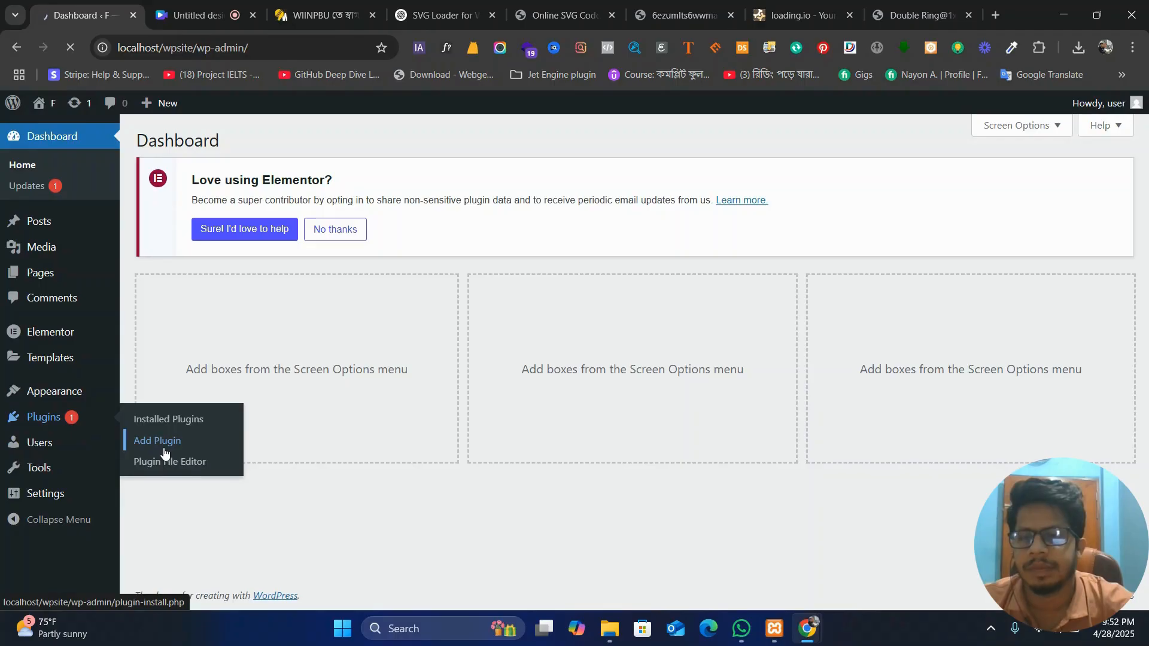
click(164, 450)
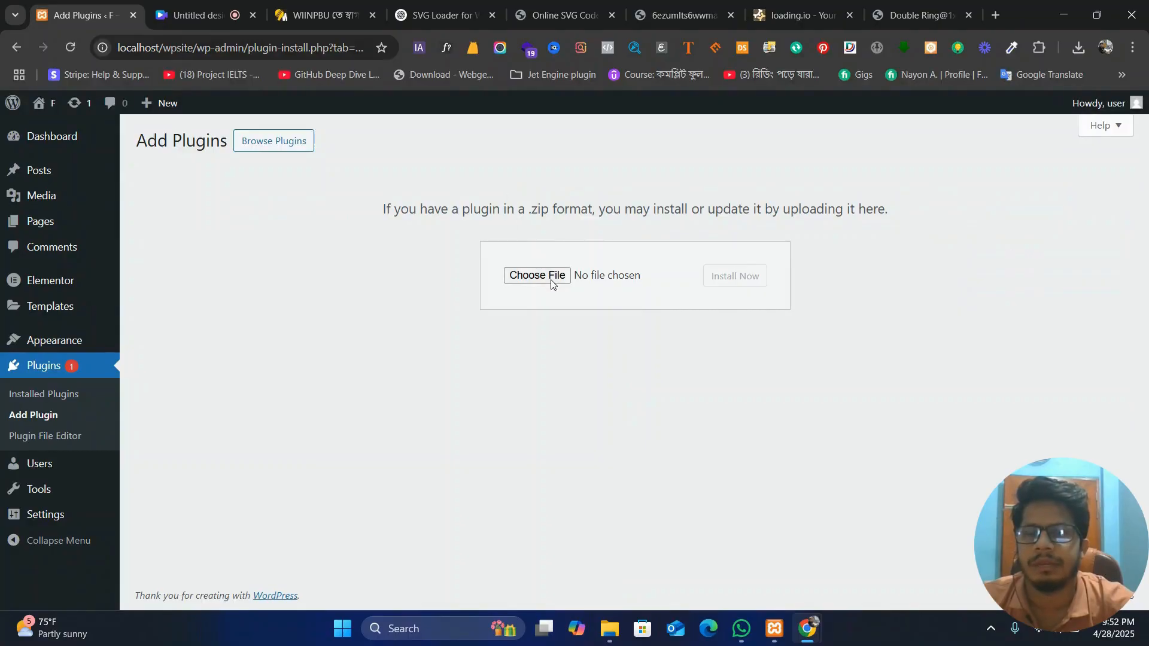
click(551, 283)
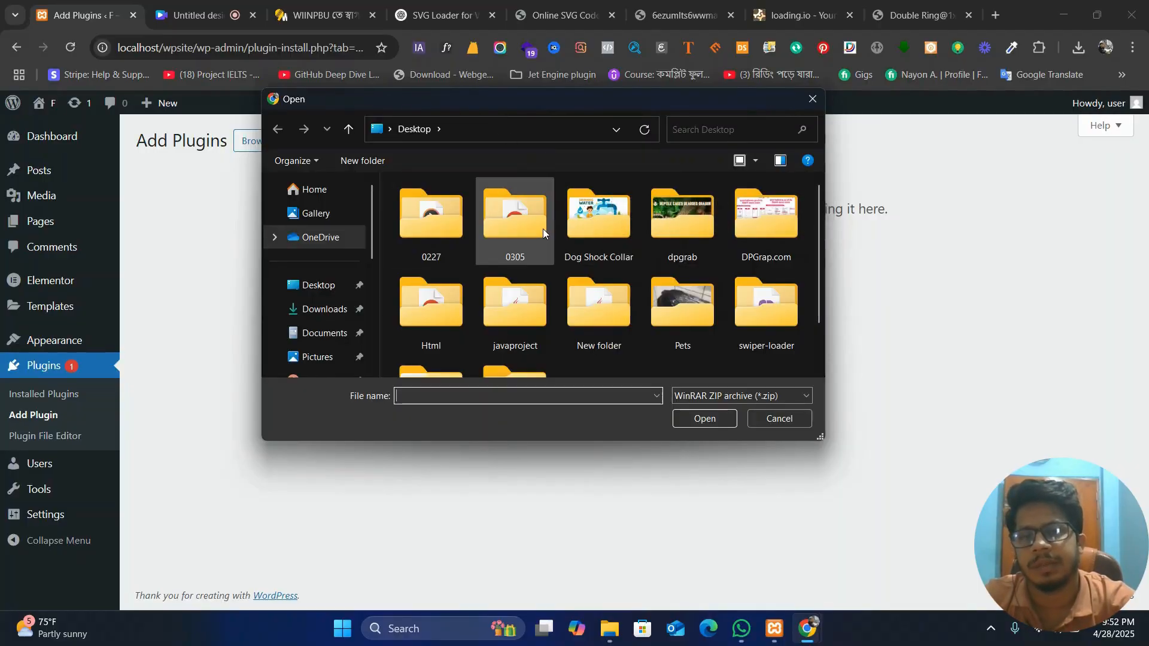
scroll(636, 285, down, 1)
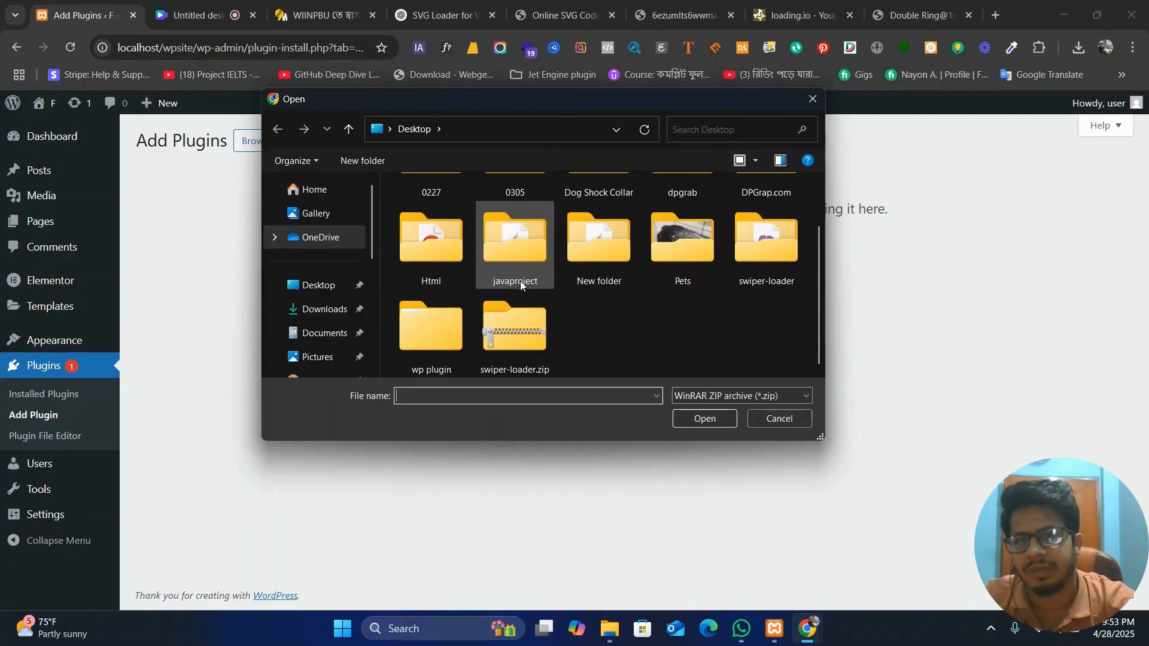
click(322, 285)
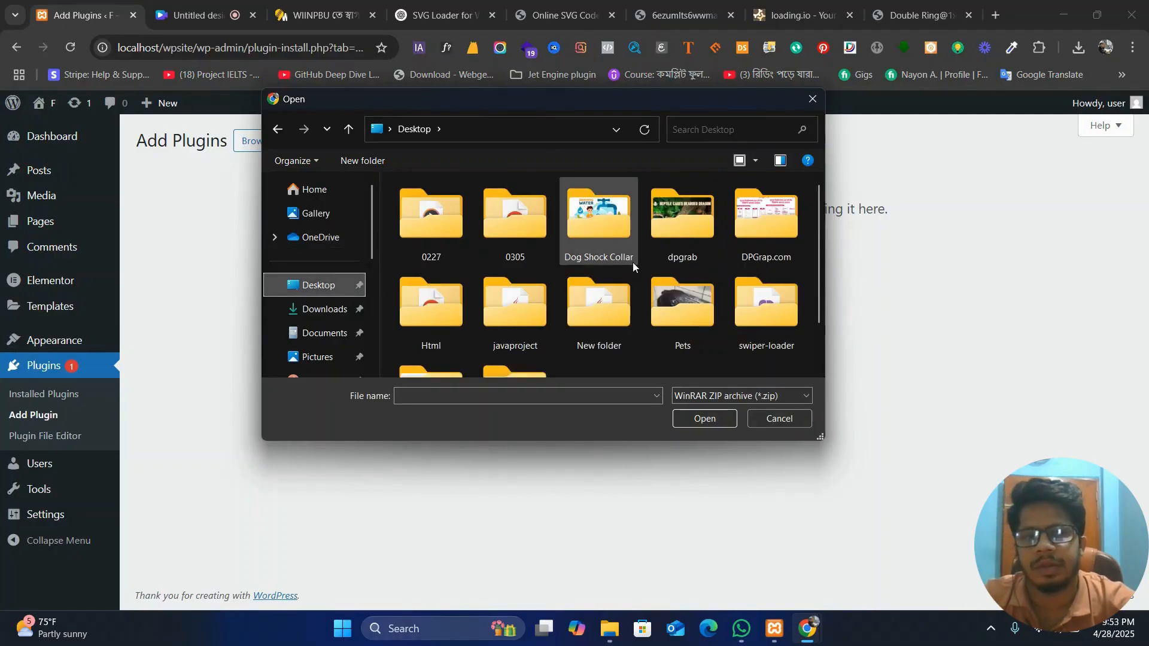
scroll(633, 262, down, 1)
double_click(423, 349)
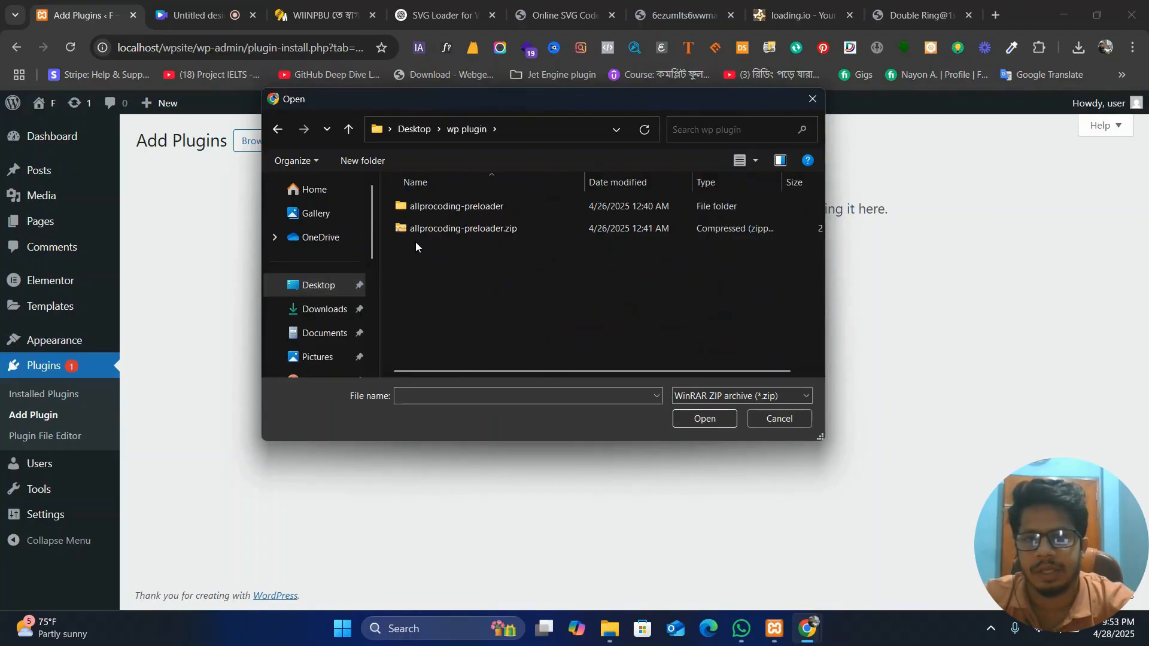
double_click(462, 232)
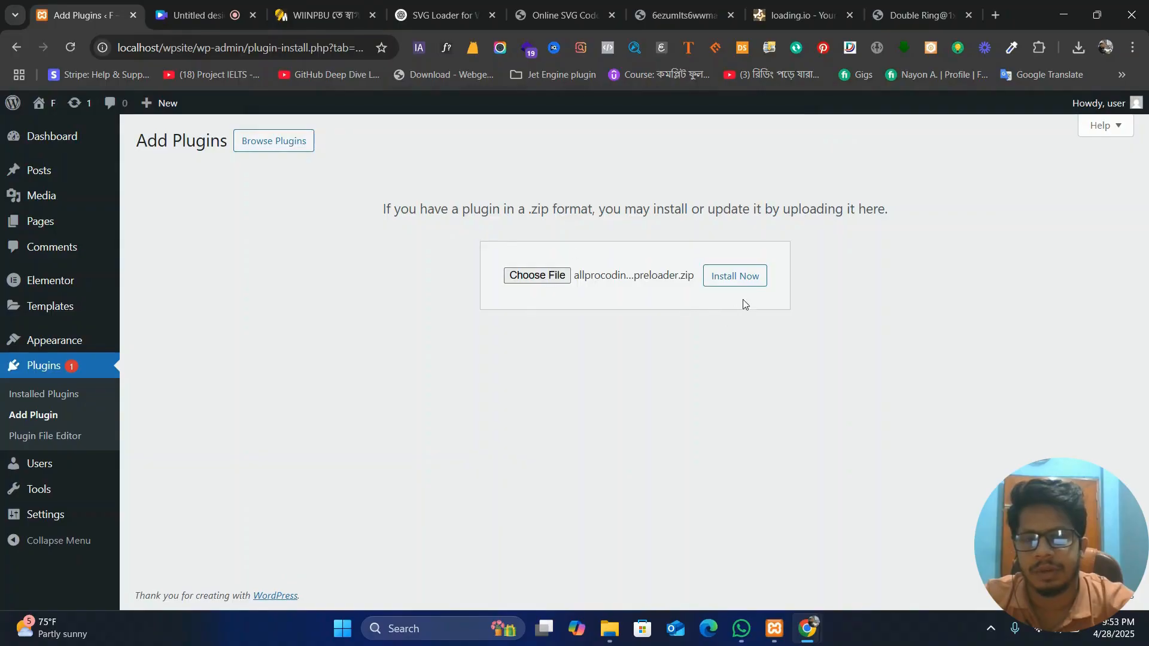
click(747, 280)
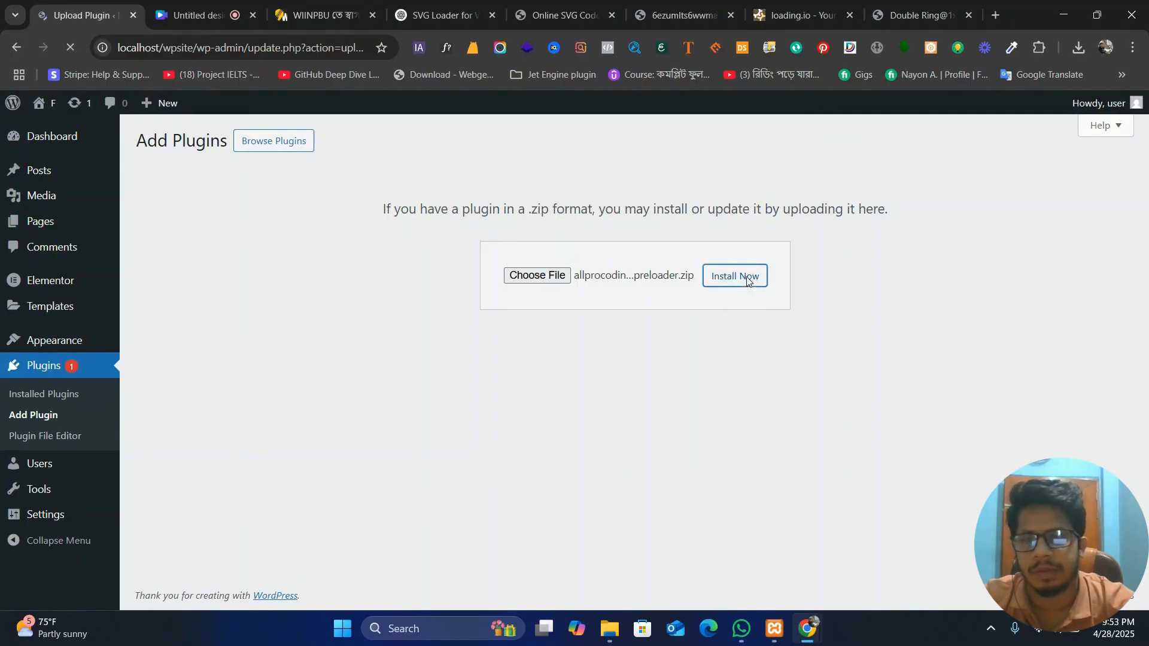
click(177, 353)
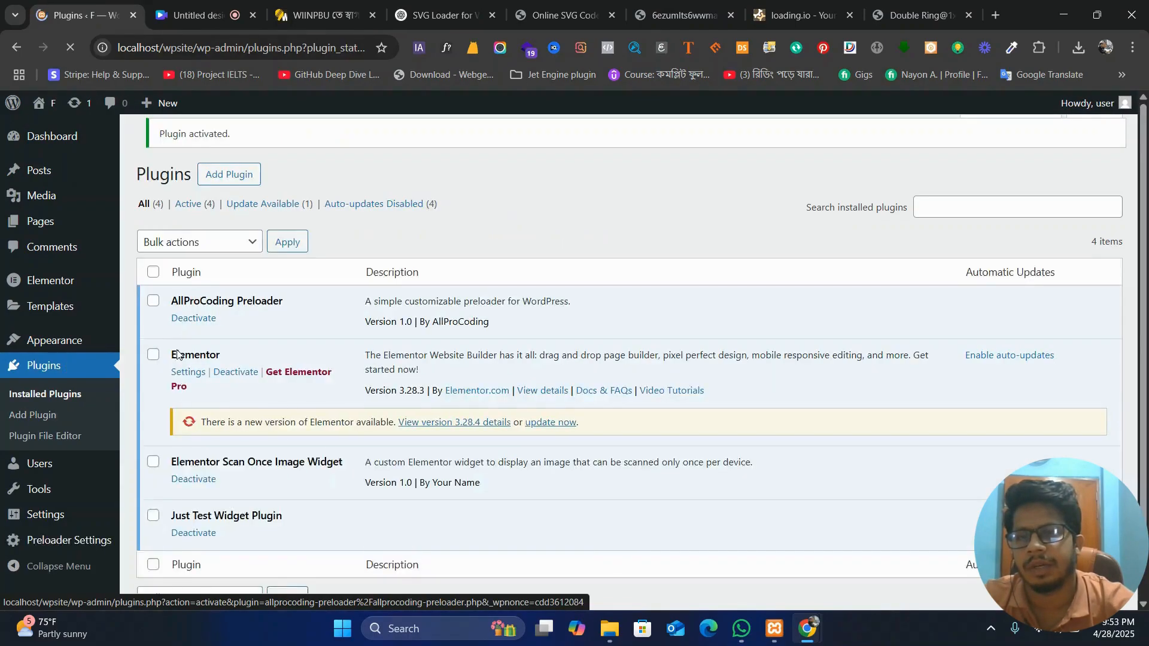
- Look over the installed plugins and open the AllProCoding Preloader settings page
scroll(178, 356, down, 1)
scroll(179, 357, up, 1)
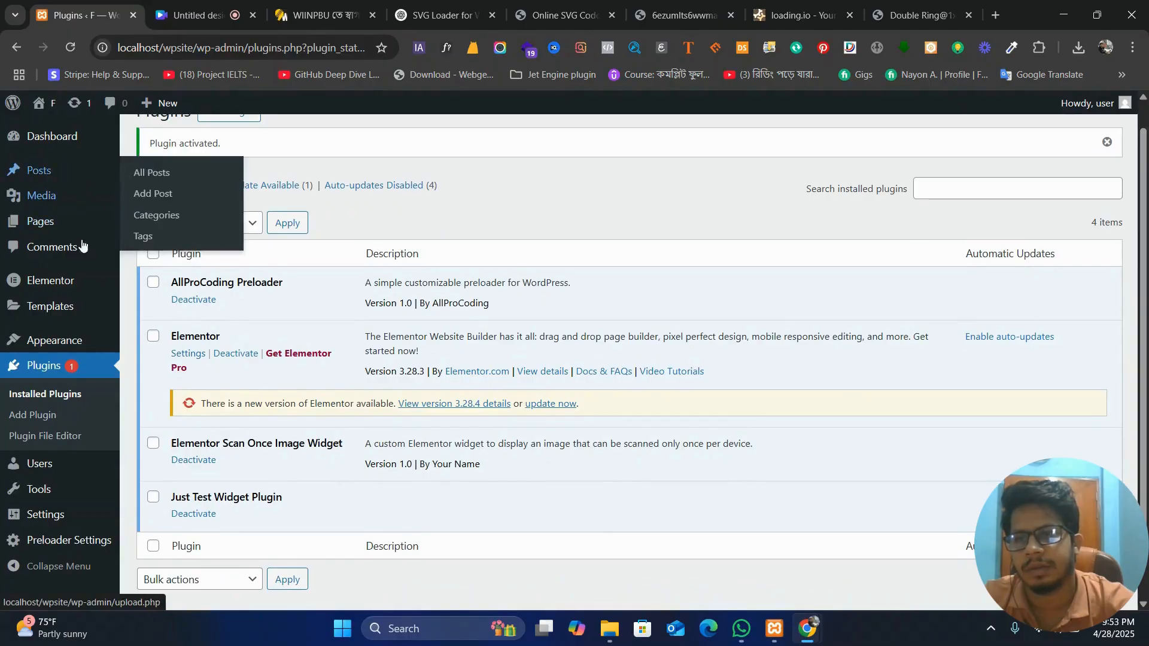
click(80, 549)
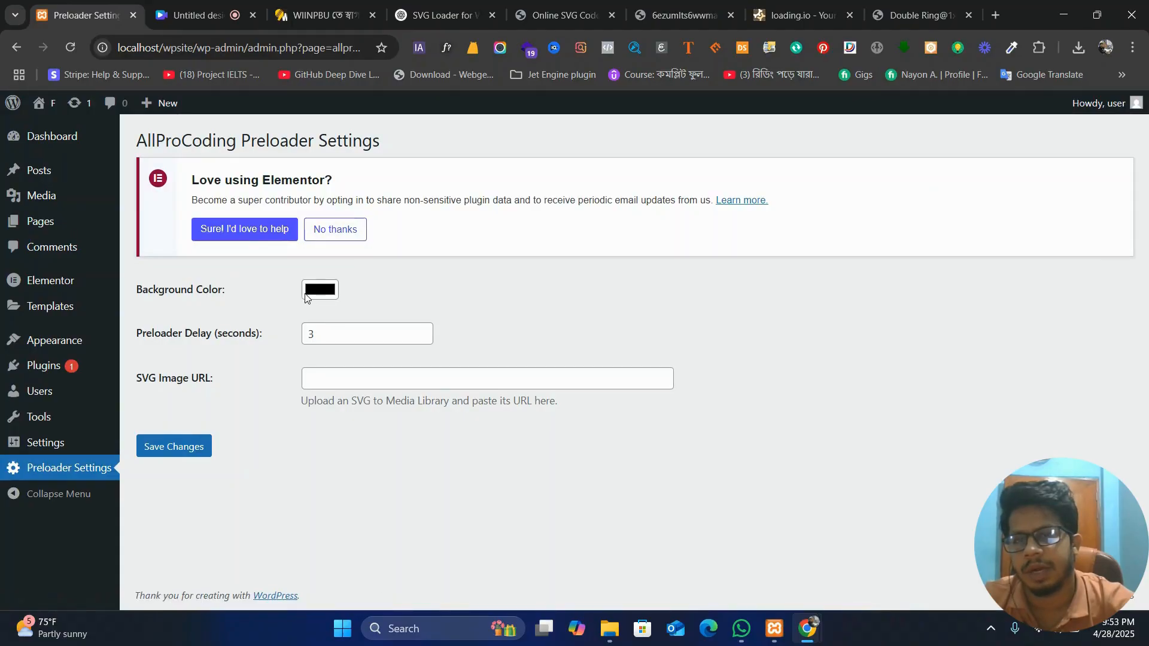
- Reload wiinpbu.com to view its preloader and return to the preloader settings page
click(323, 15)
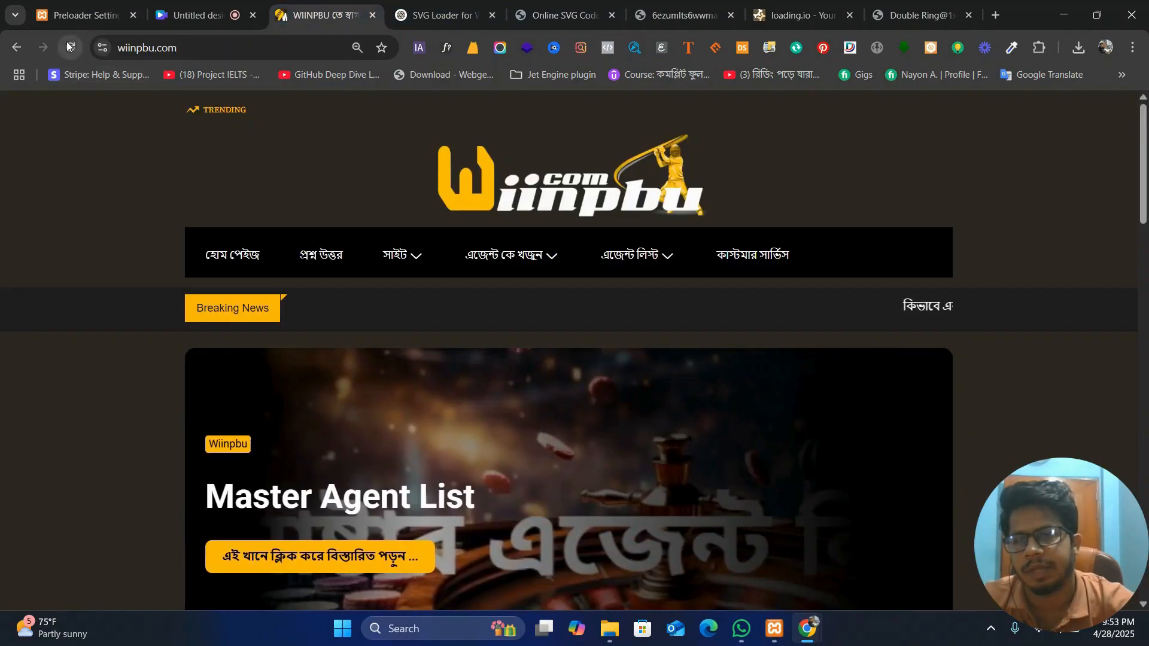
click(68, 46)
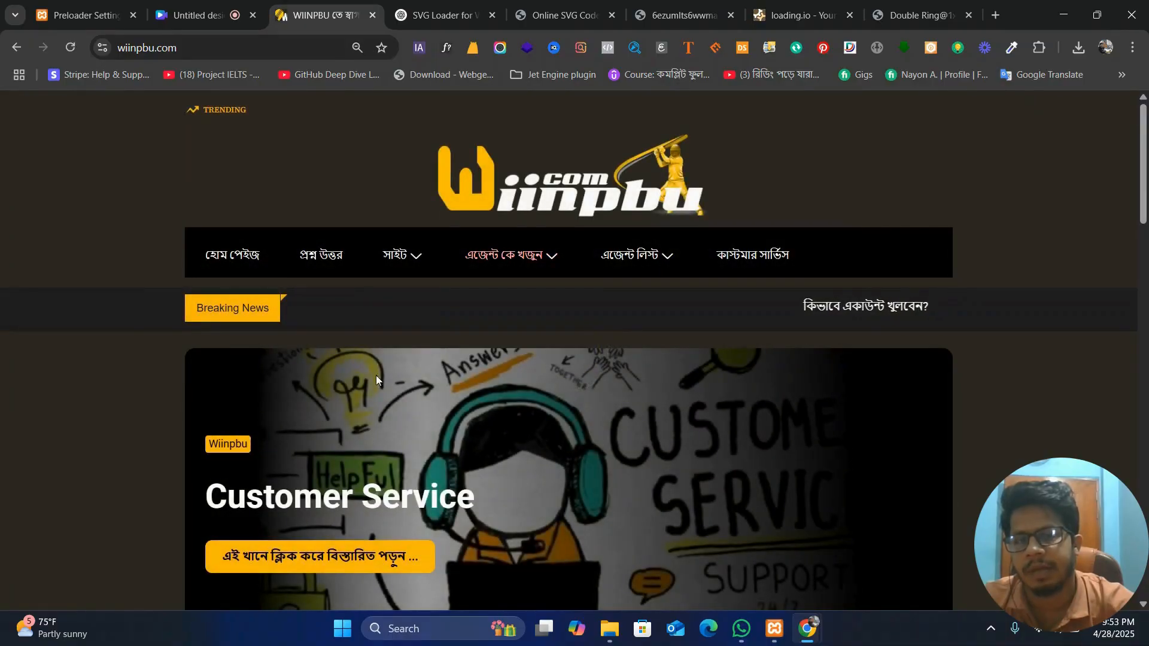
click(137, 8)
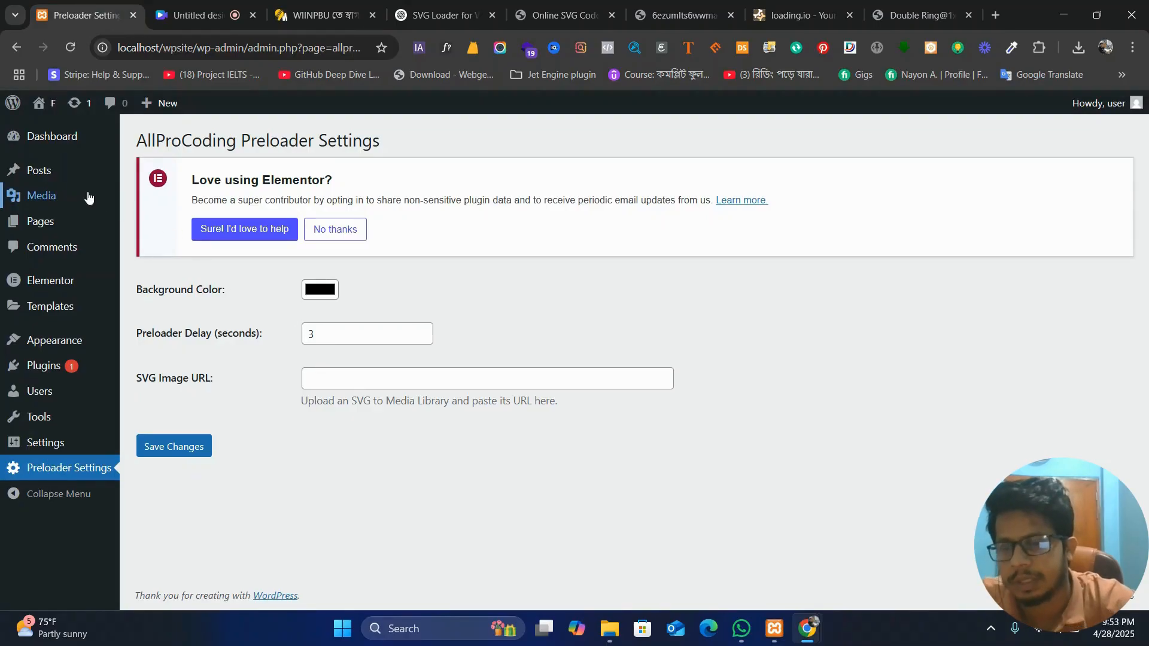
mouse_move(87, 197)
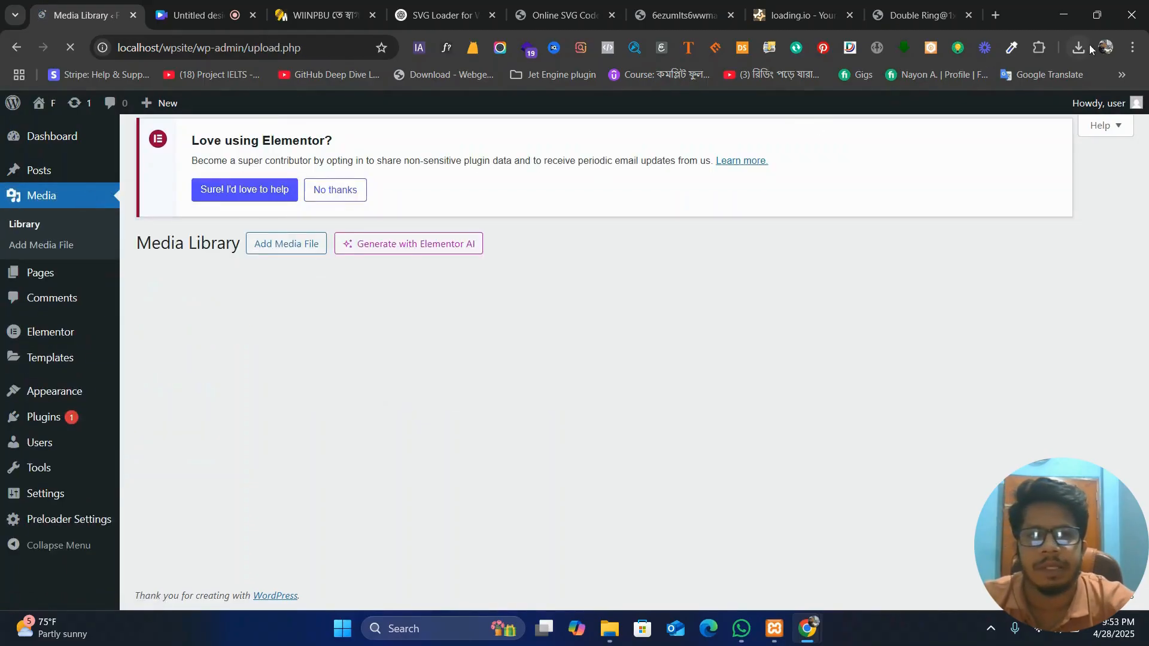
click(1078, 53)
drag(950, 121, 554, 406)
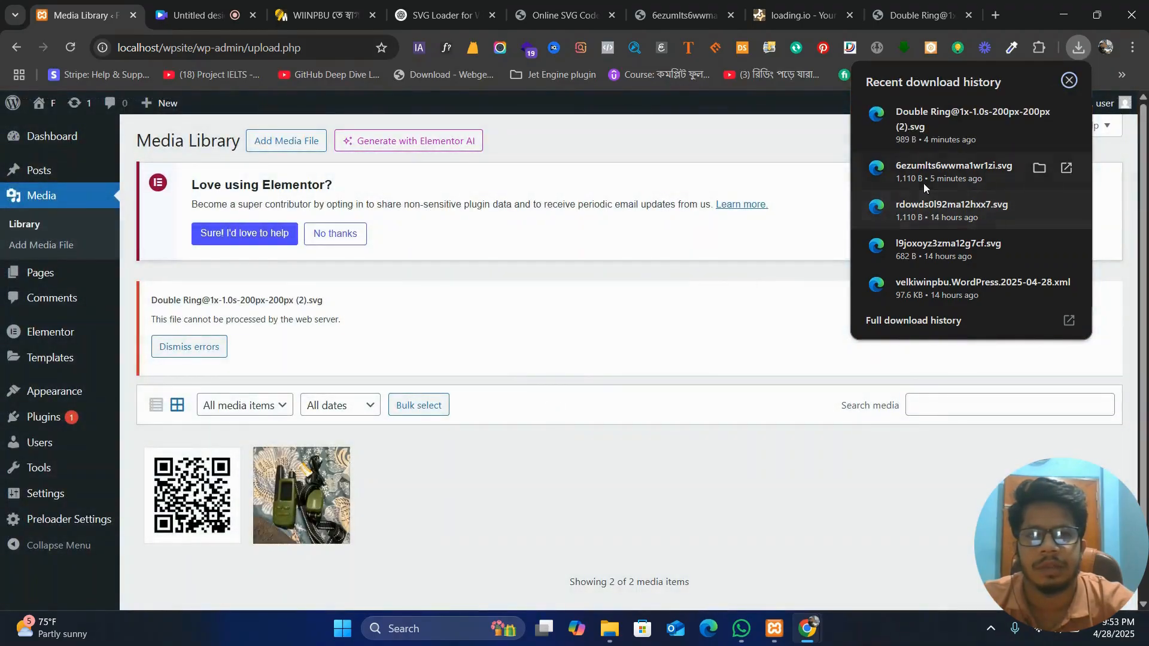
drag(924, 182, 484, 505)
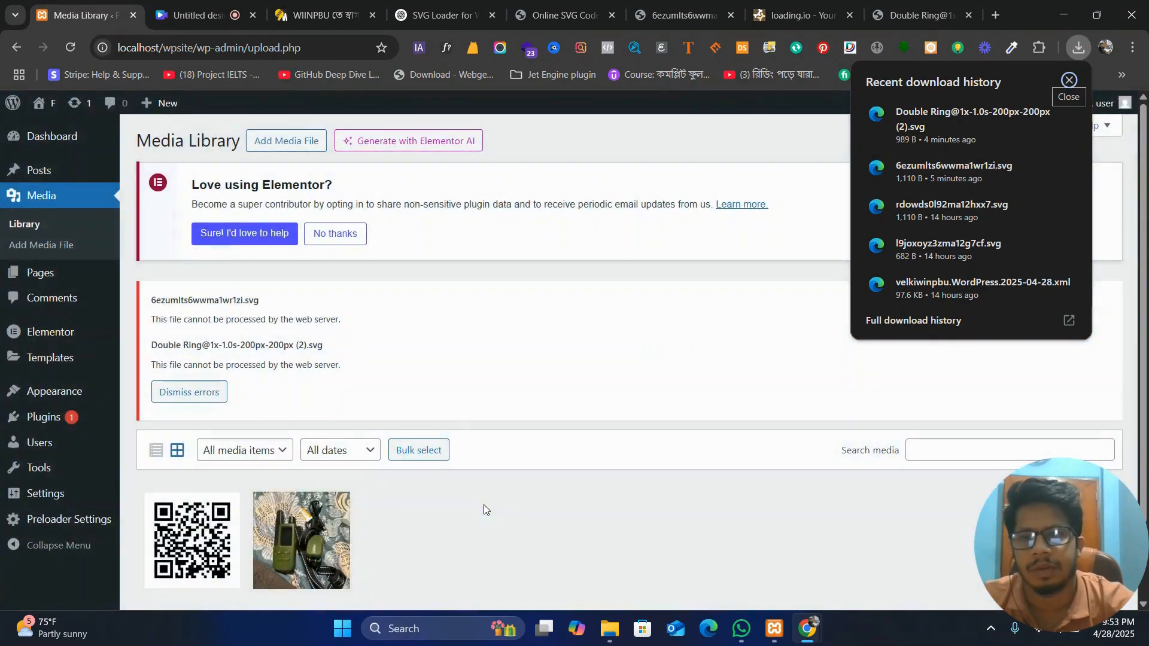
scroll(483, 505, down, 1)
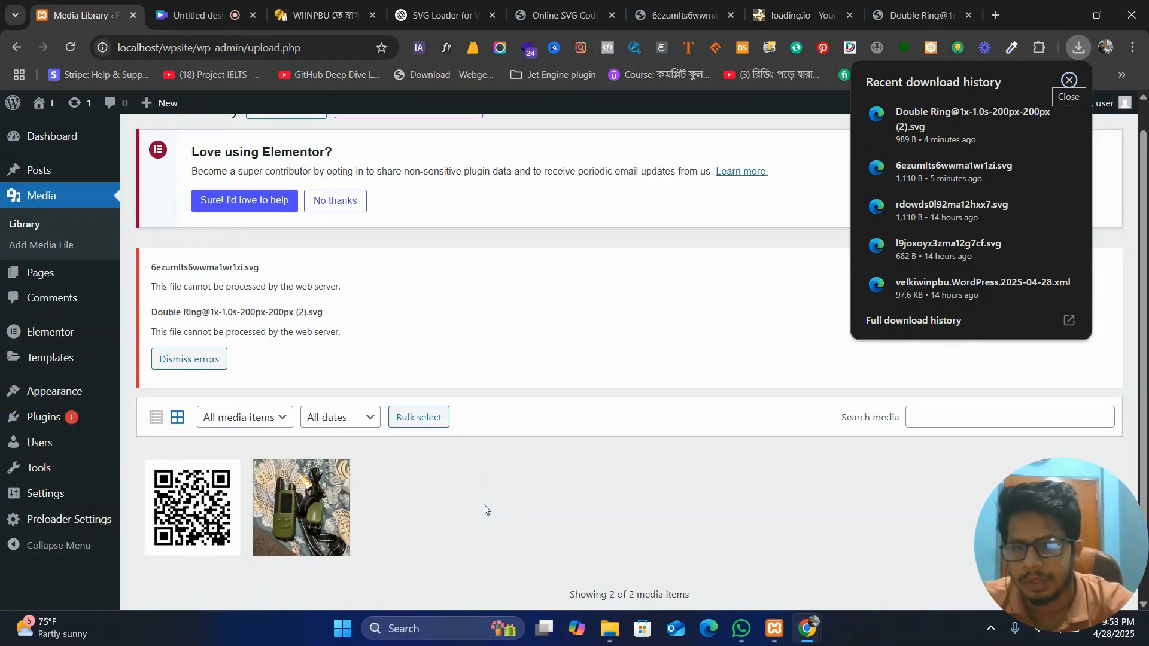
scroll(282, 191, up, 1)
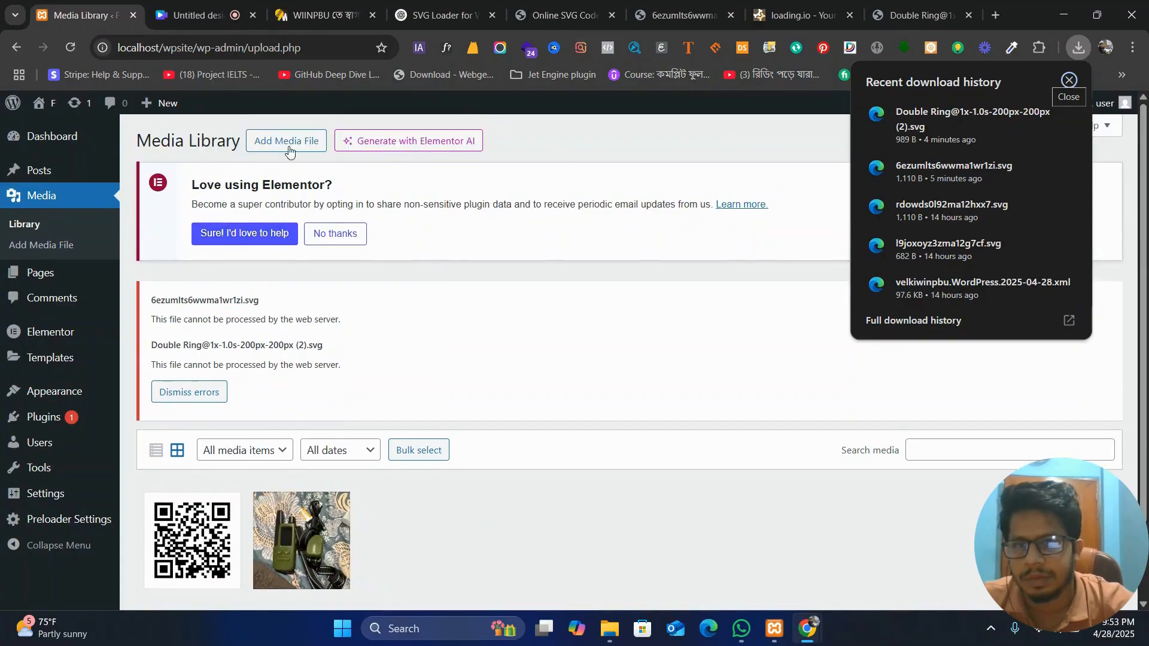
- Try again to upload 6ezumlts6wwma1wr1zi.svg from the Downloads folder to the local site's Media Library
click(299, 145)
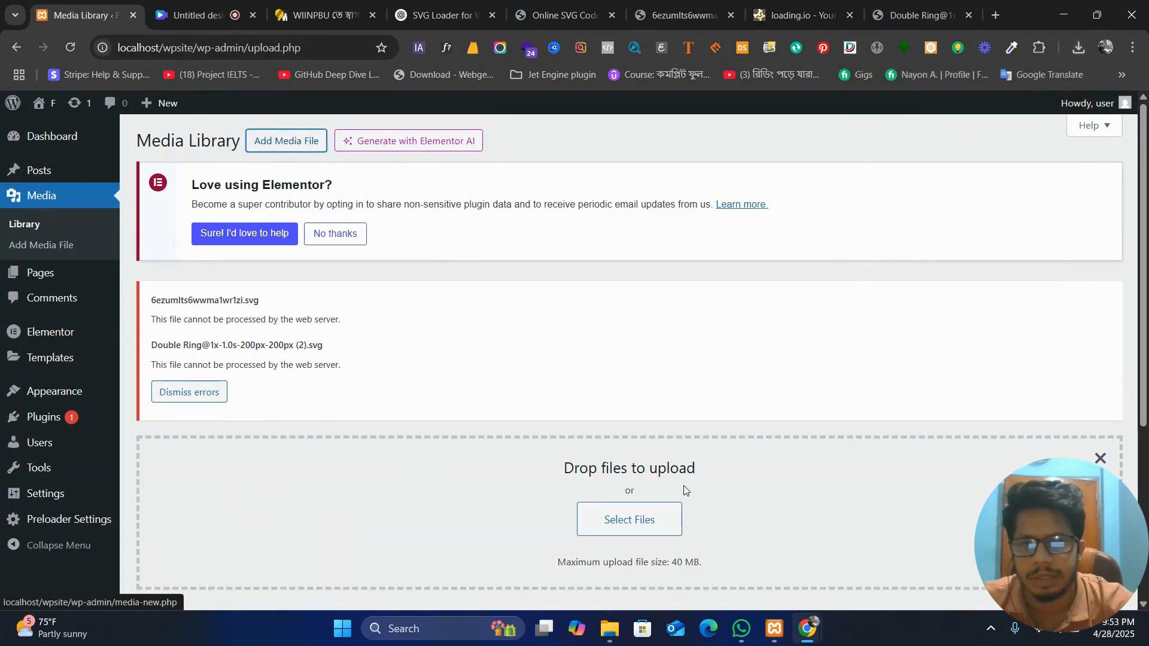
click(656, 524)
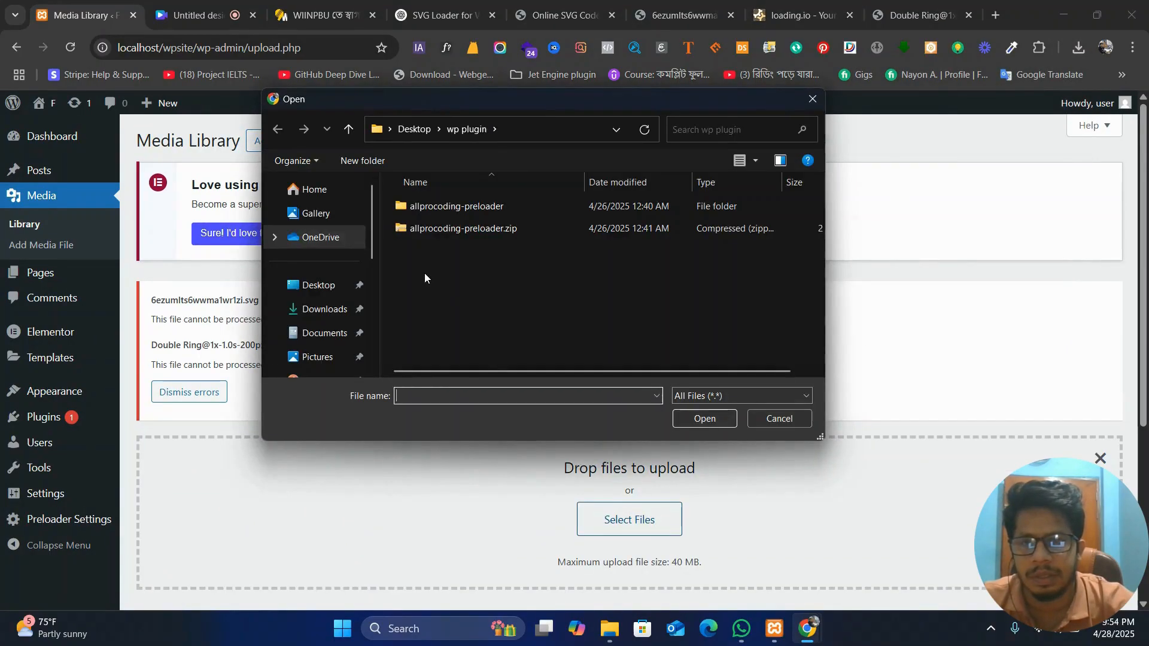
click(335, 308)
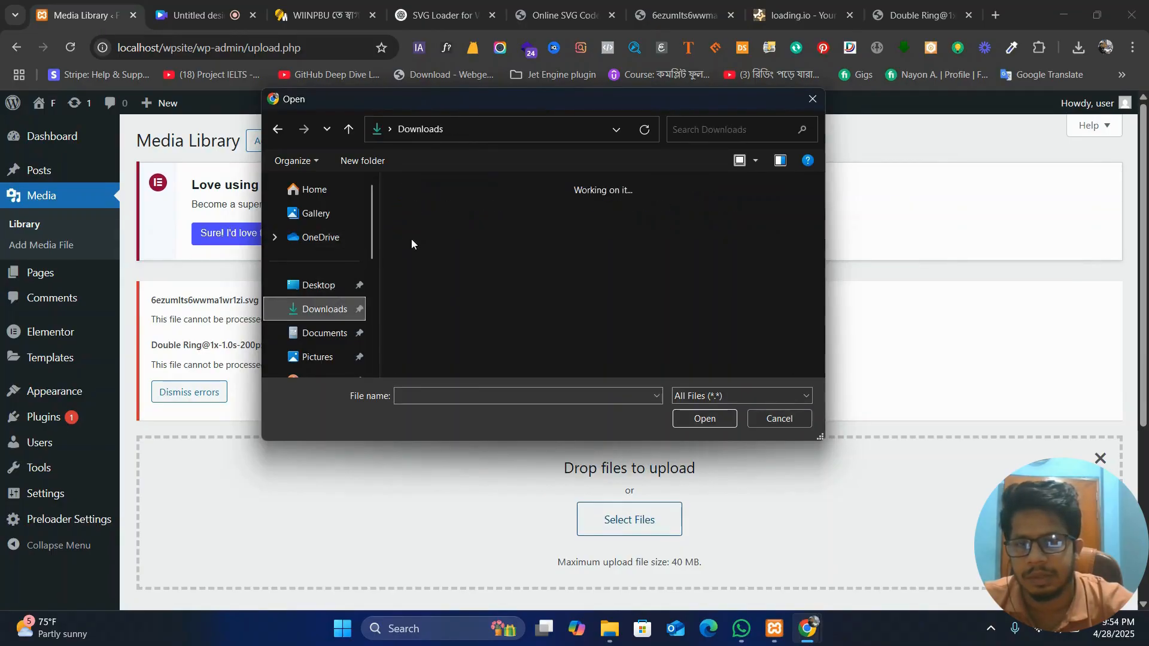
double_click(497, 233)
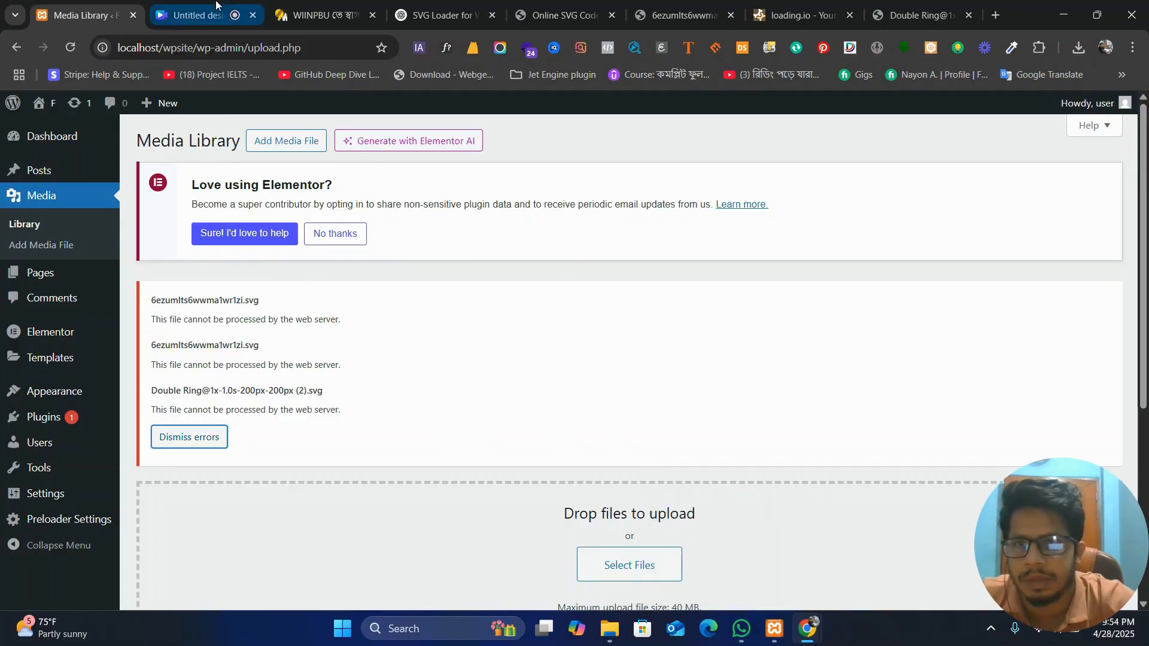
click(198, 15)
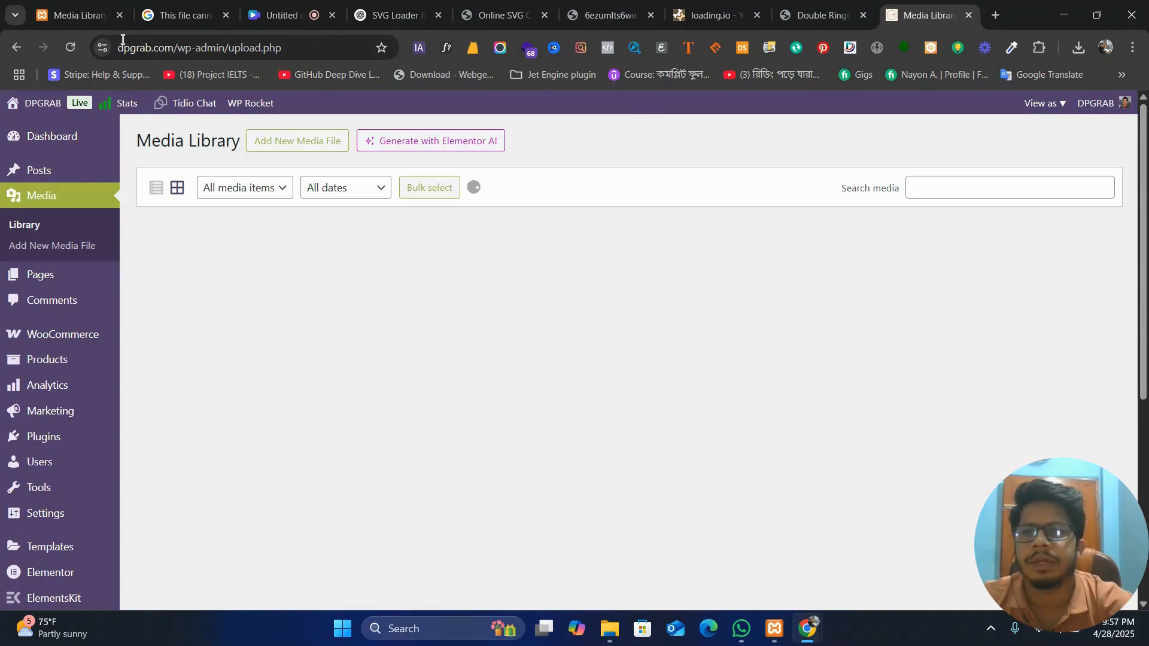
- Check the localhost part of the local Media Library's address and return to the dpgrab.com Media Library
click(95, 4)
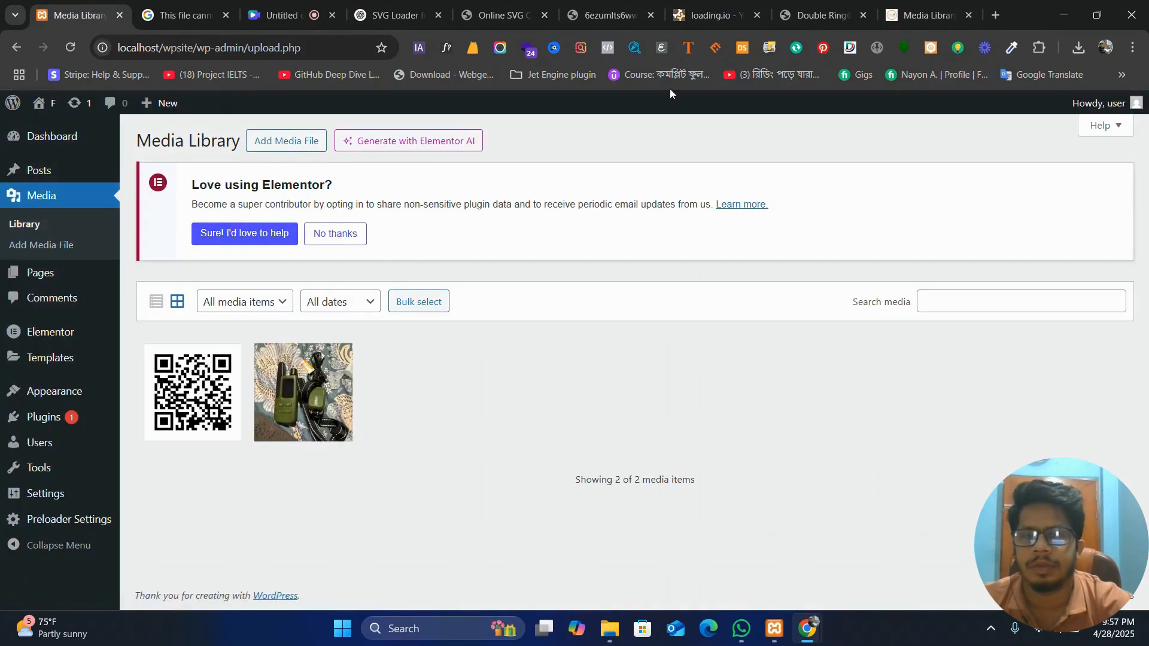
click(167, 52)
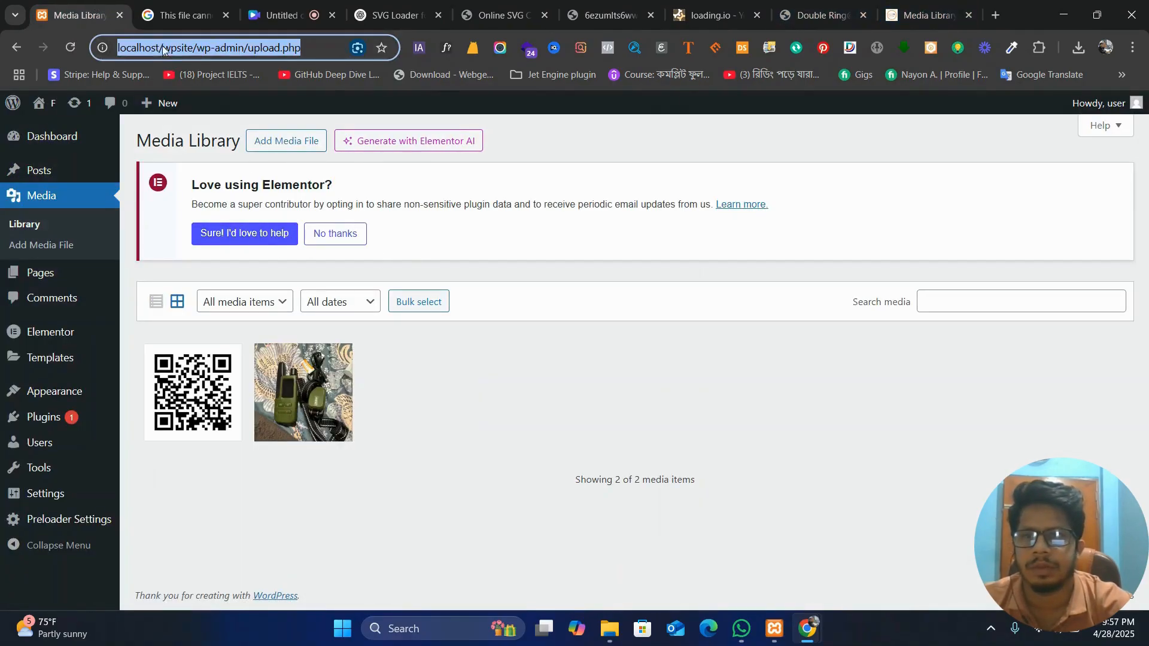
click(159, 47)
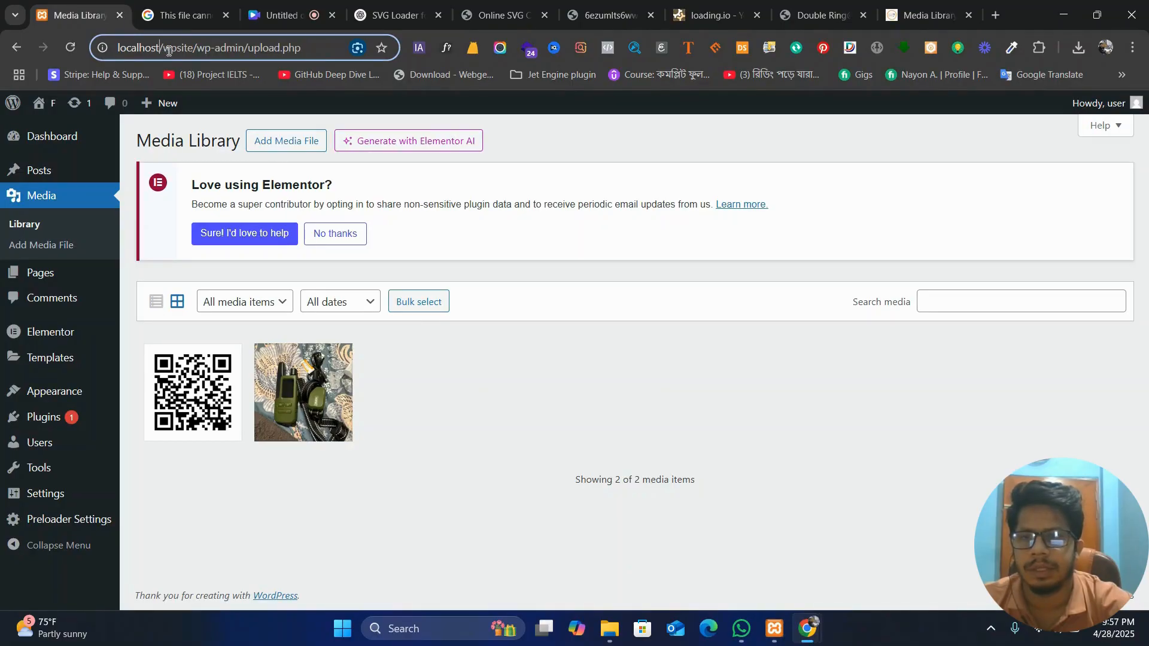
drag(165, 48, 89, 45)
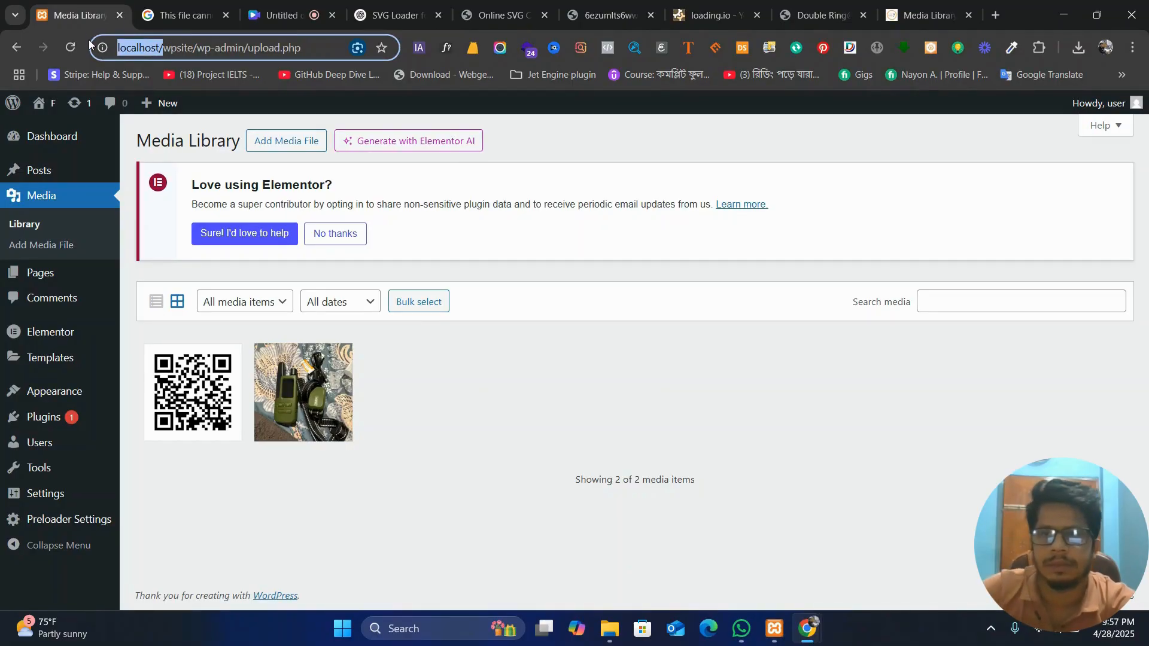
click(933, 3)
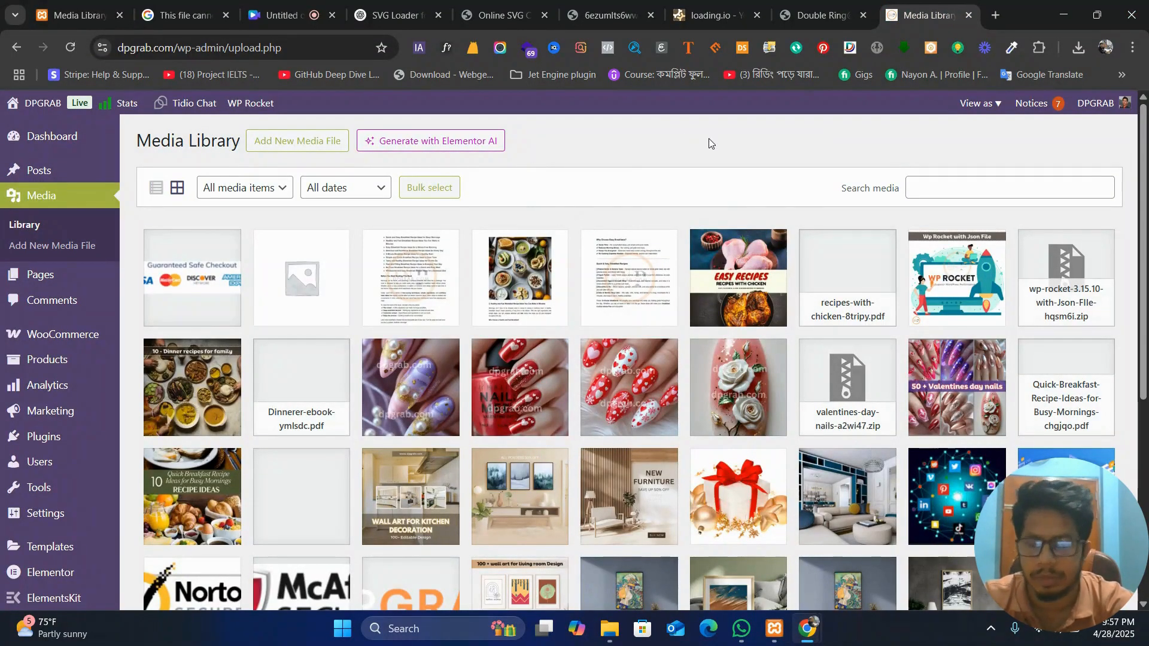
click(1078, 47)
drag(964, 120, 496, 325)
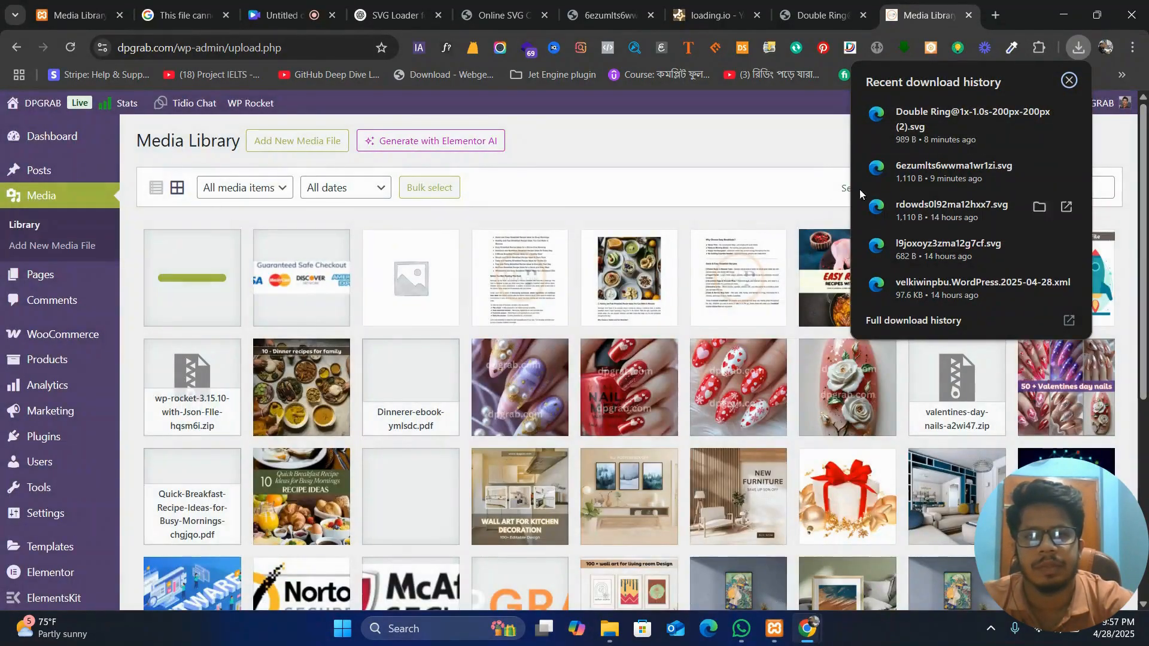
drag(955, 172, 449, 360)
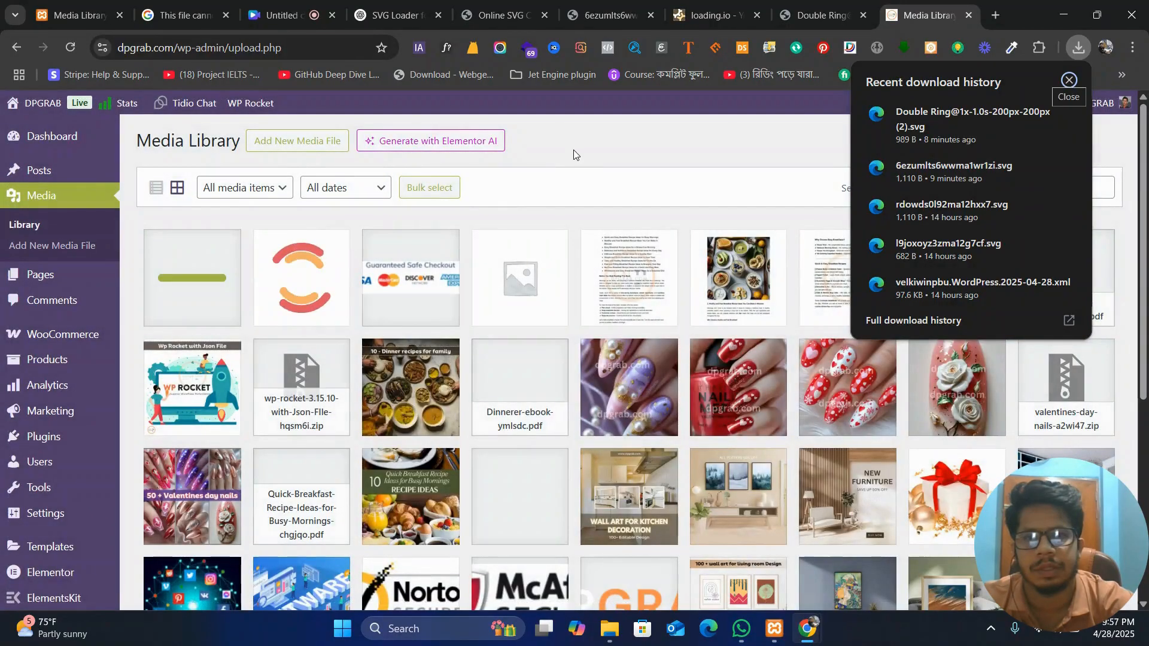
click(576, 153)
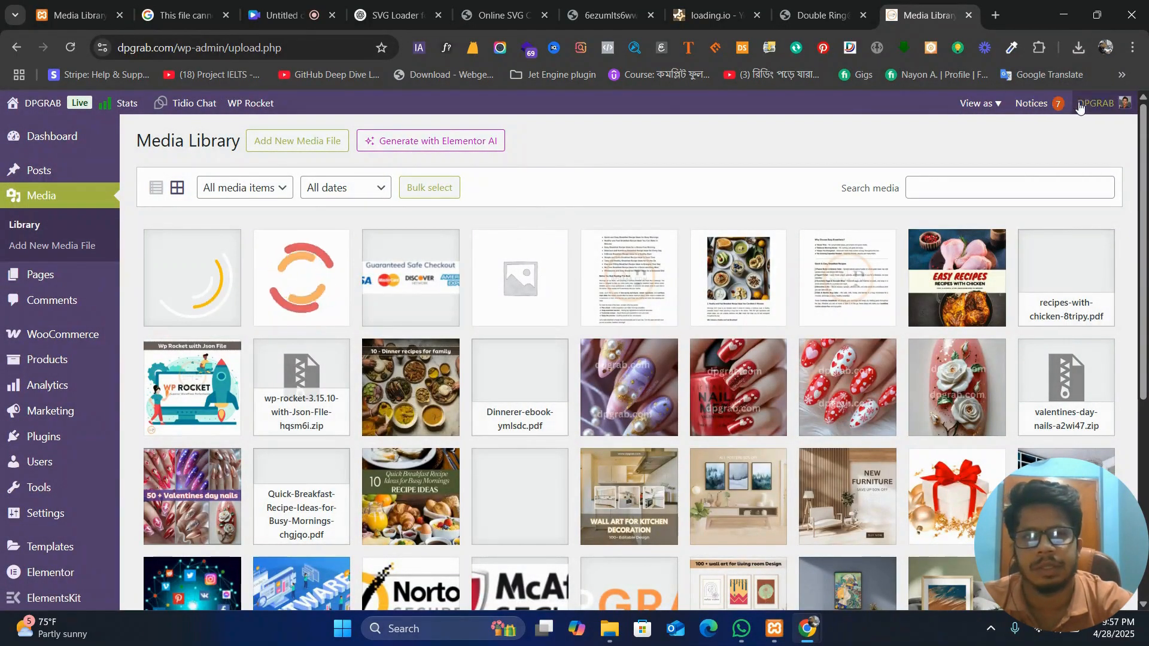
click(1077, 47)
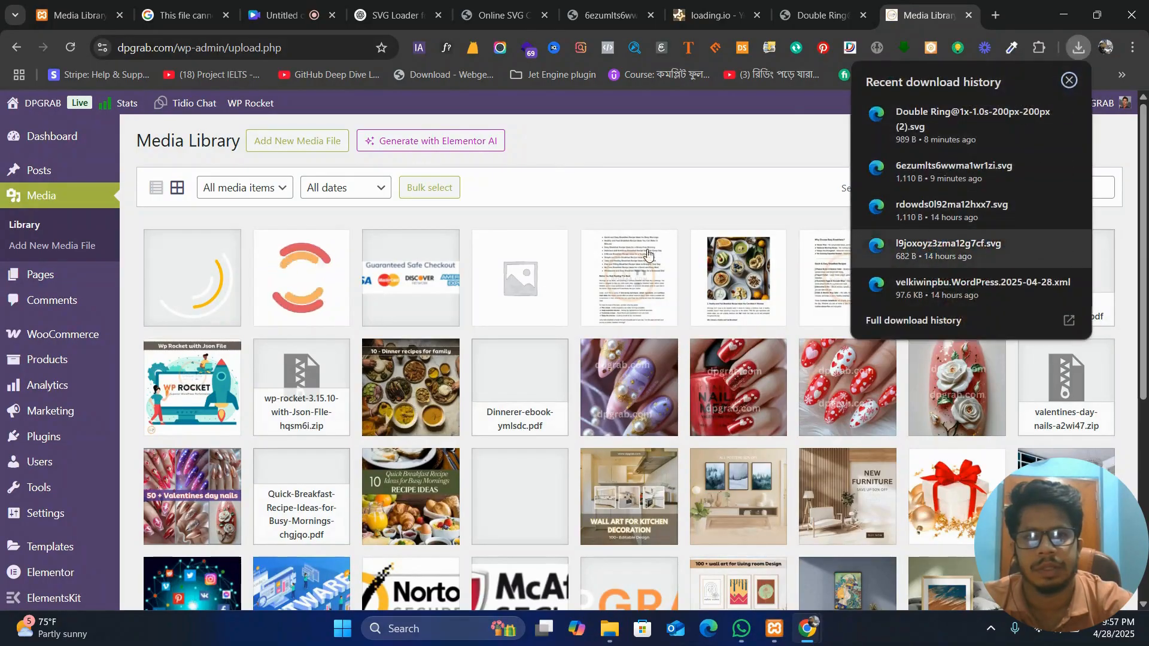
click(300, 153)
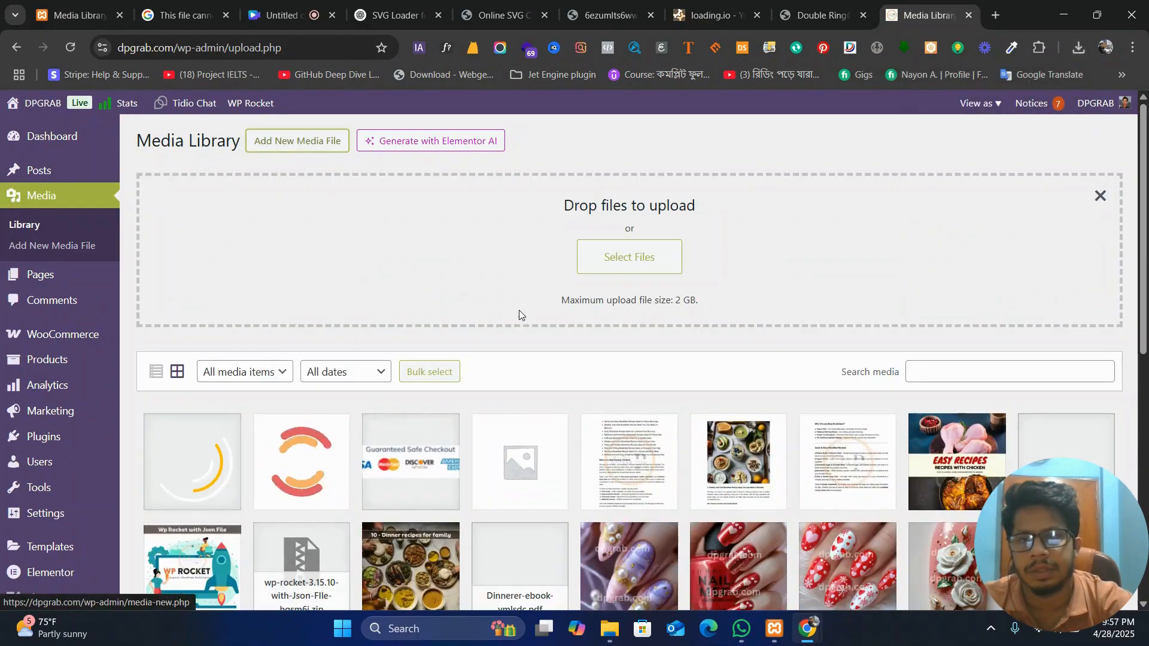
click(612, 250)
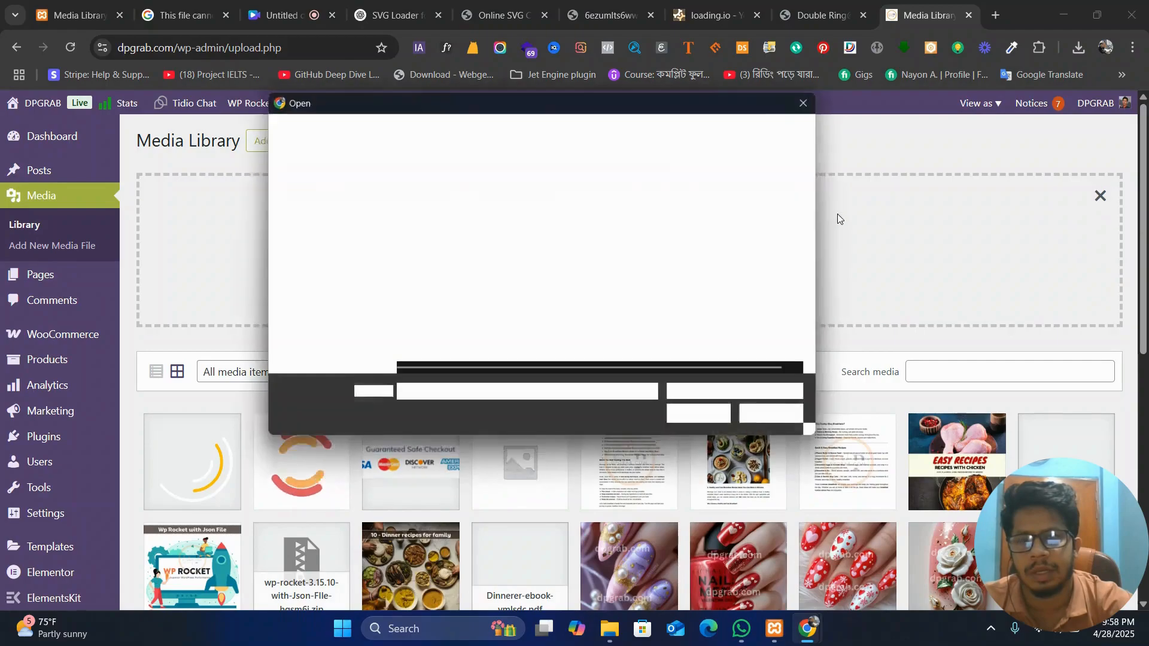
click(814, 99)
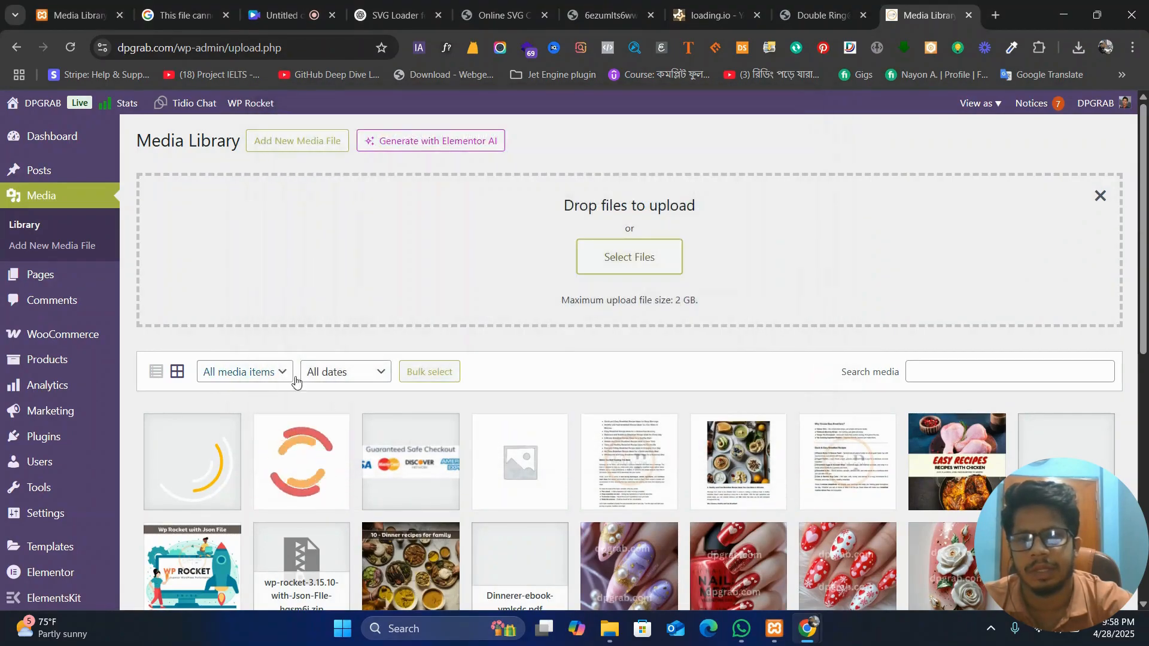
- Copy the file URL of the uploaded Double Ring SVG from its attachment details and close them
scroll(282, 335, down, 4)
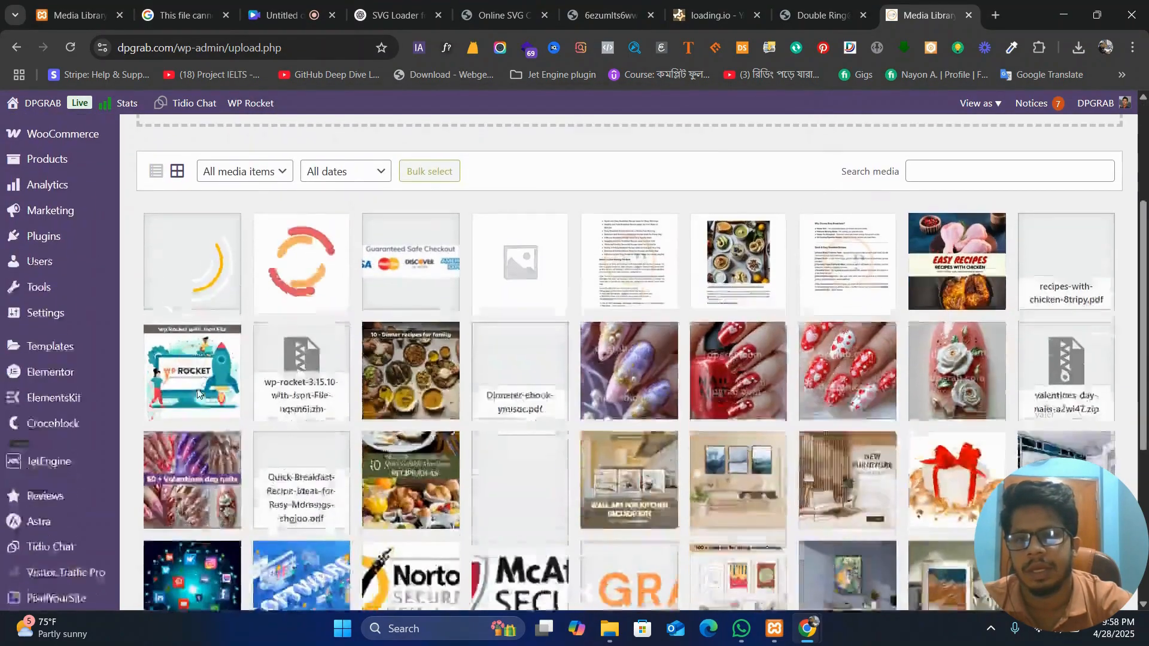
click(293, 255)
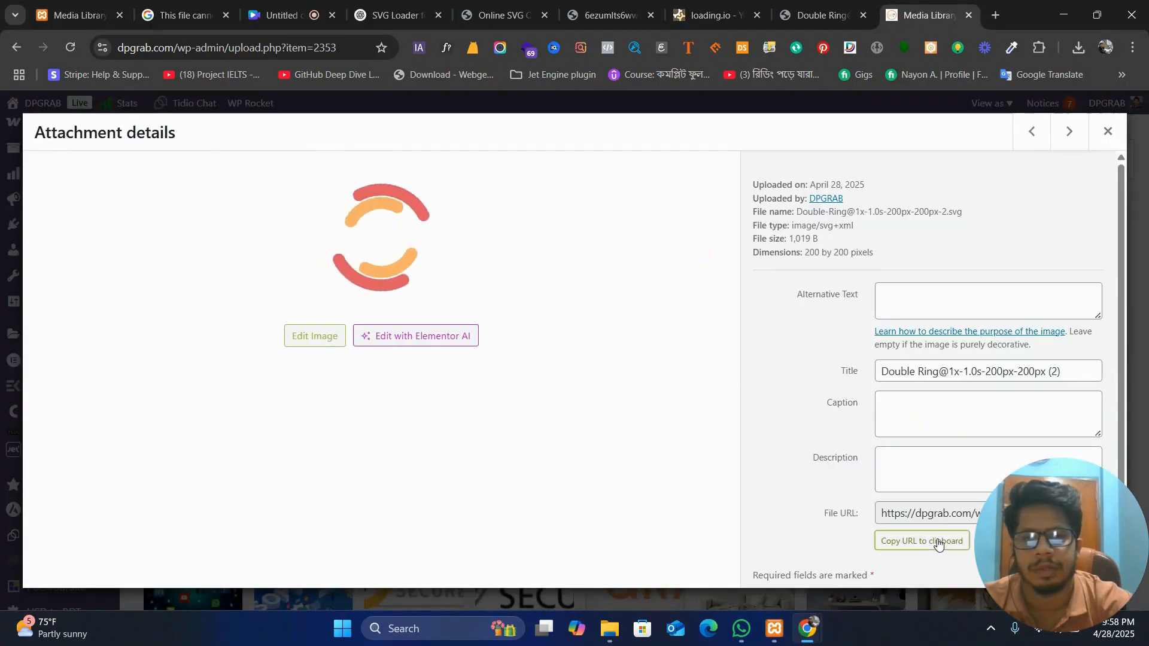
click(1109, 137)
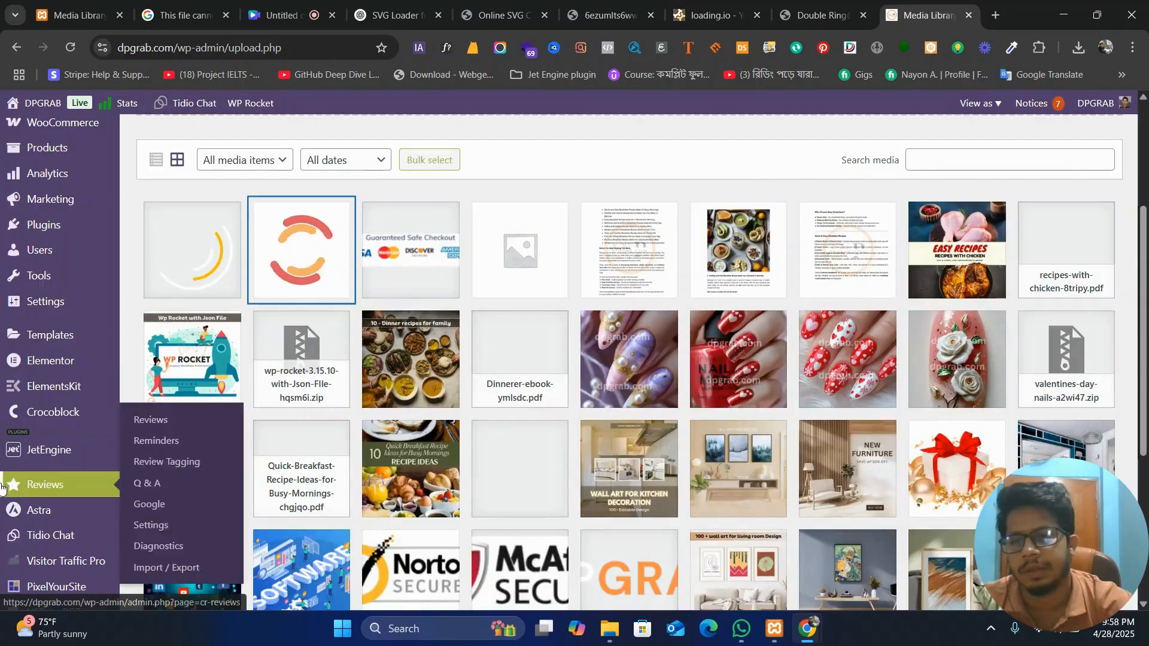
- Open the AllProCoding Preloader settings on dpgrab.com and paste the copied Double Ring URL as the SVG image URL
scroll(28, 485, down, 5)
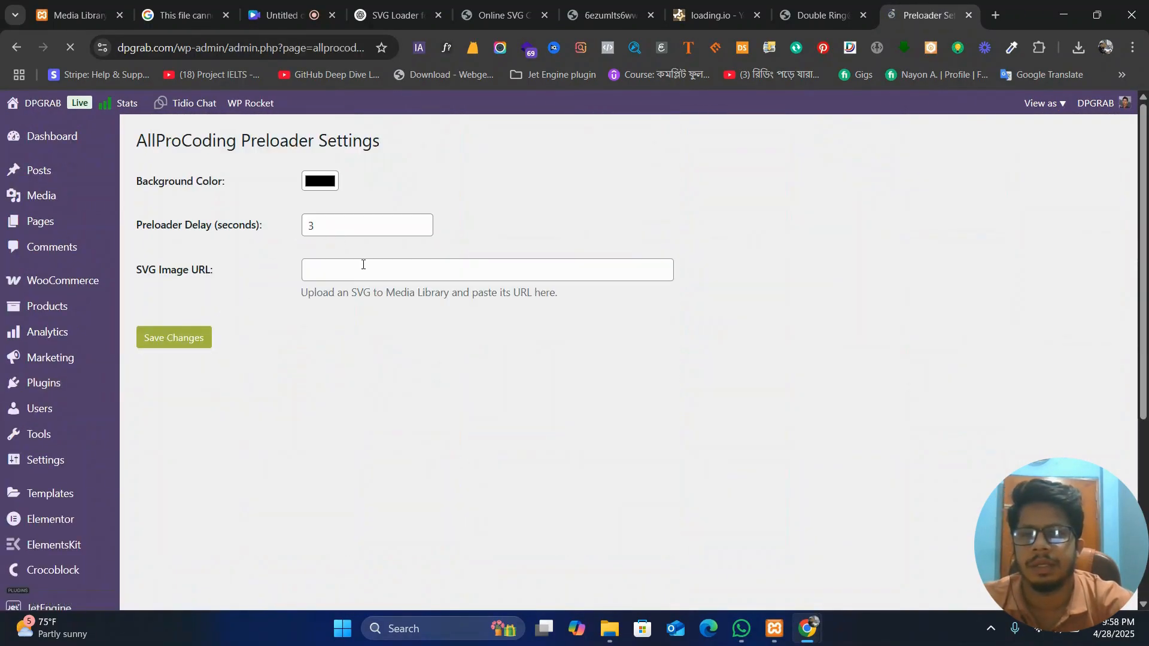
click(363, 264)
key(ctrl+v)
click(419, 353)
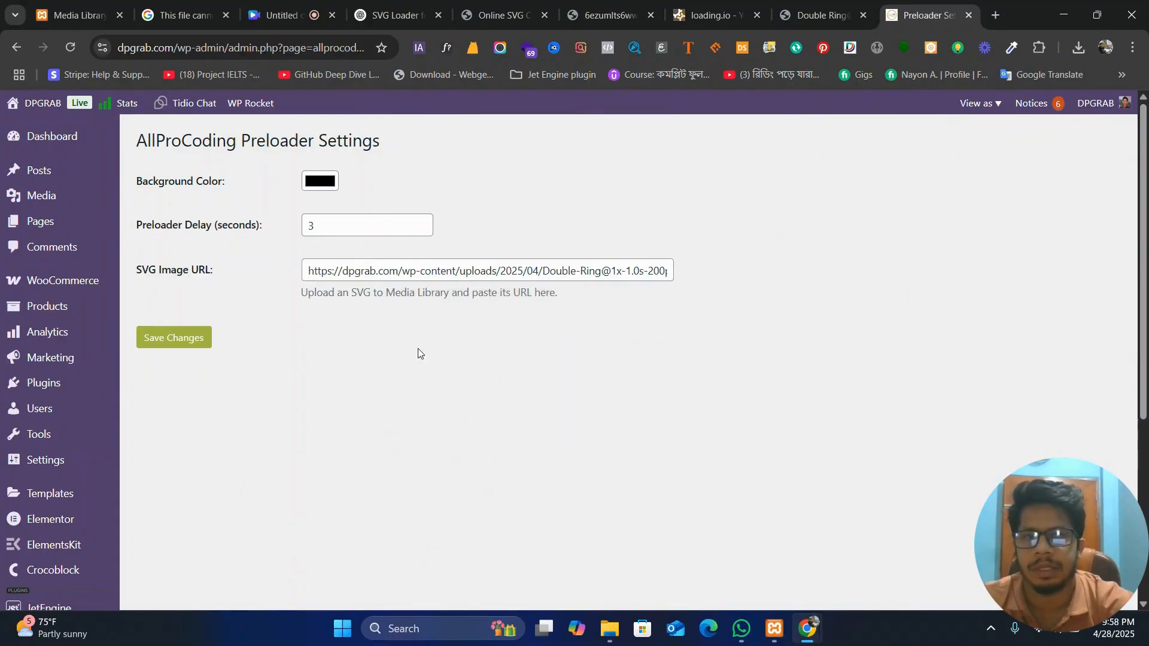
- View the background colour options, set the preloader delay to 1 second and save the preloader settings
click(322, 182)
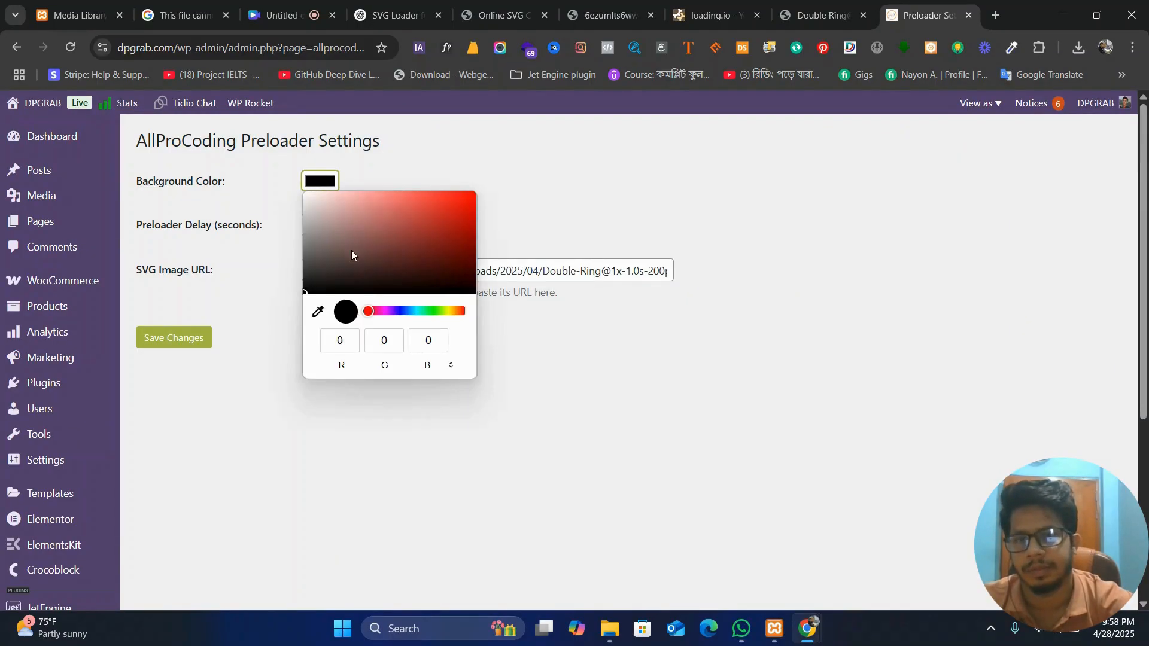
click(235, 311)
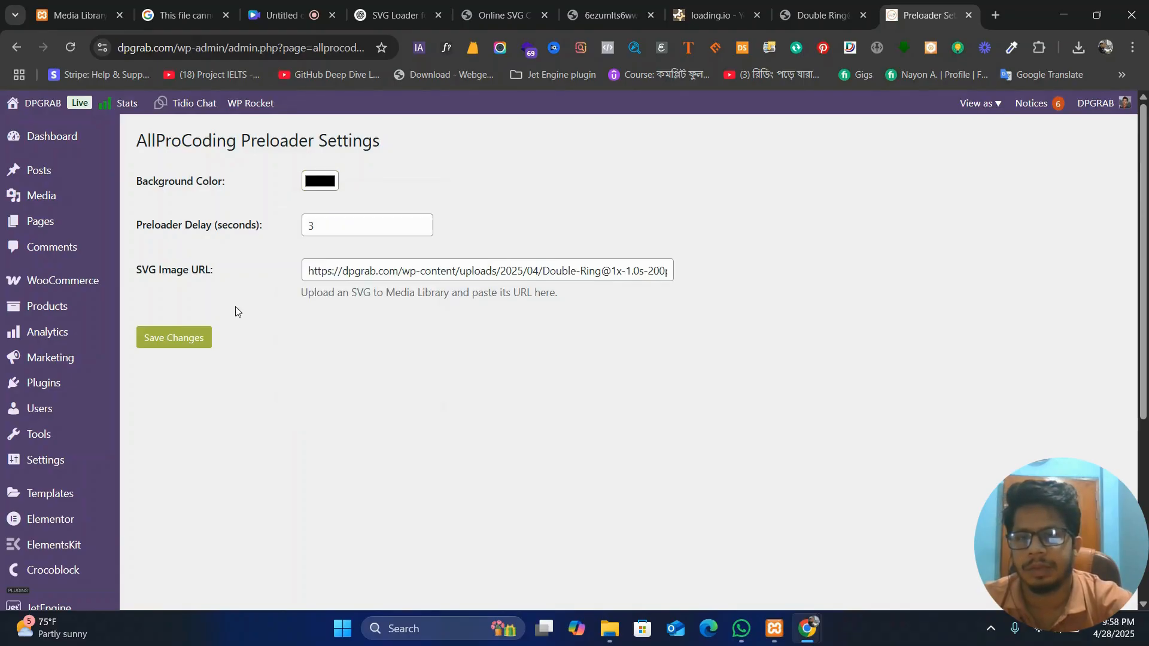
drag(332, 226, 238, 253)
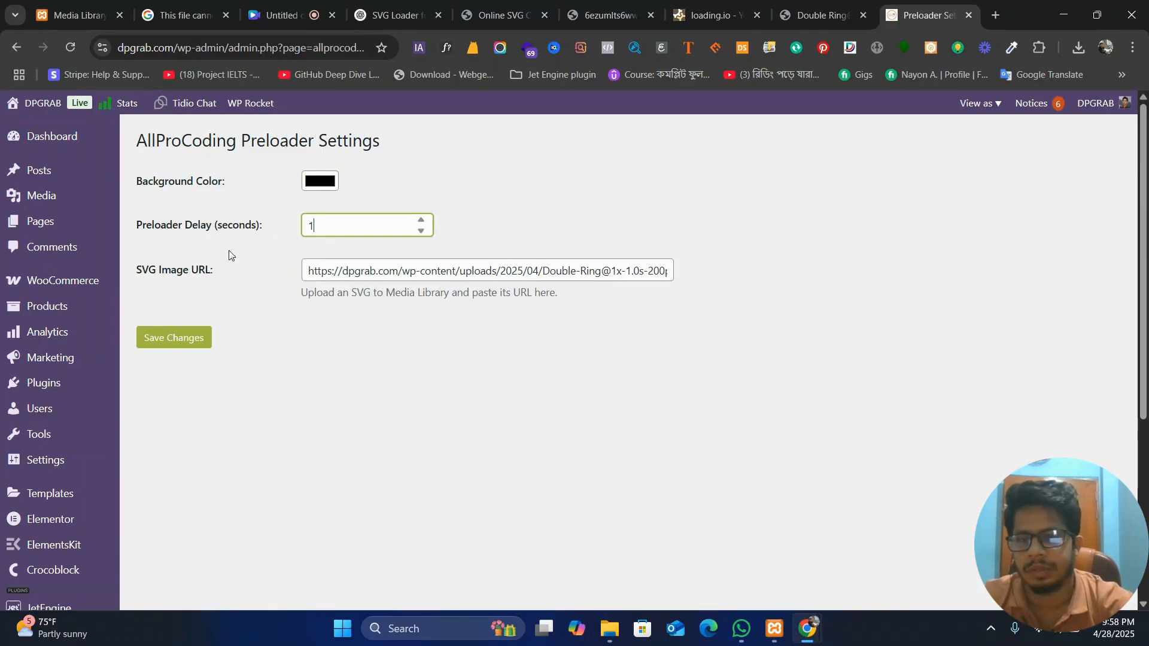
click(170, 342)
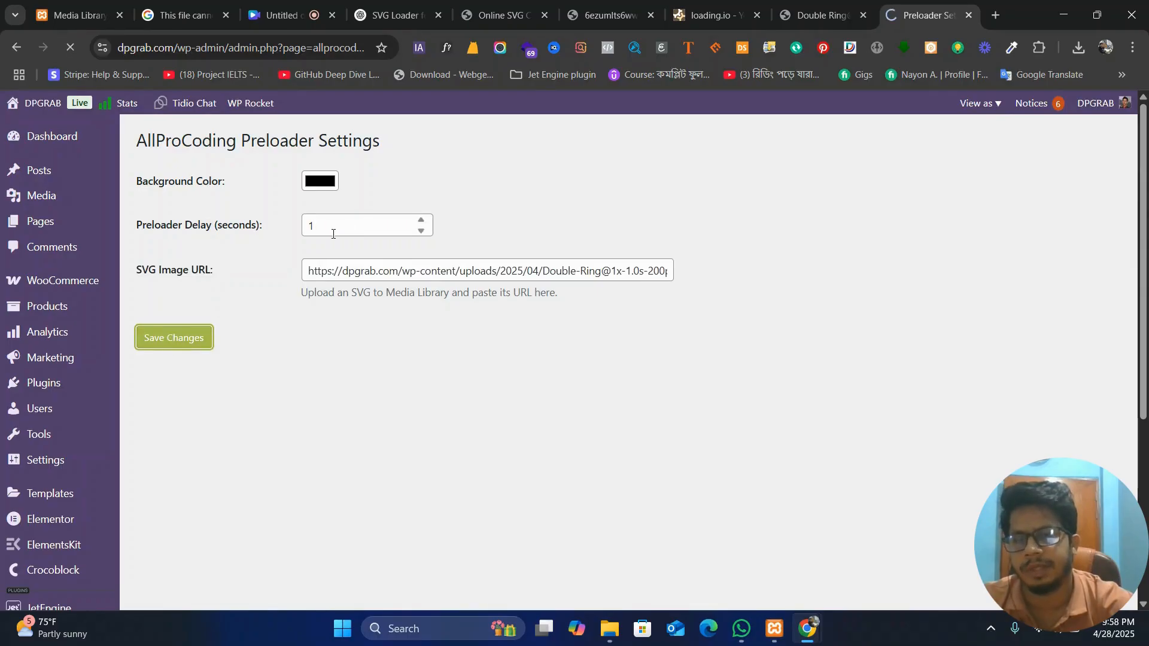
- Open the dpgrab.com homepage in a new tab, reload it to view the preloader, and return to the preloader settings
mouse_move(41, 108)
middle_click(46, 128)
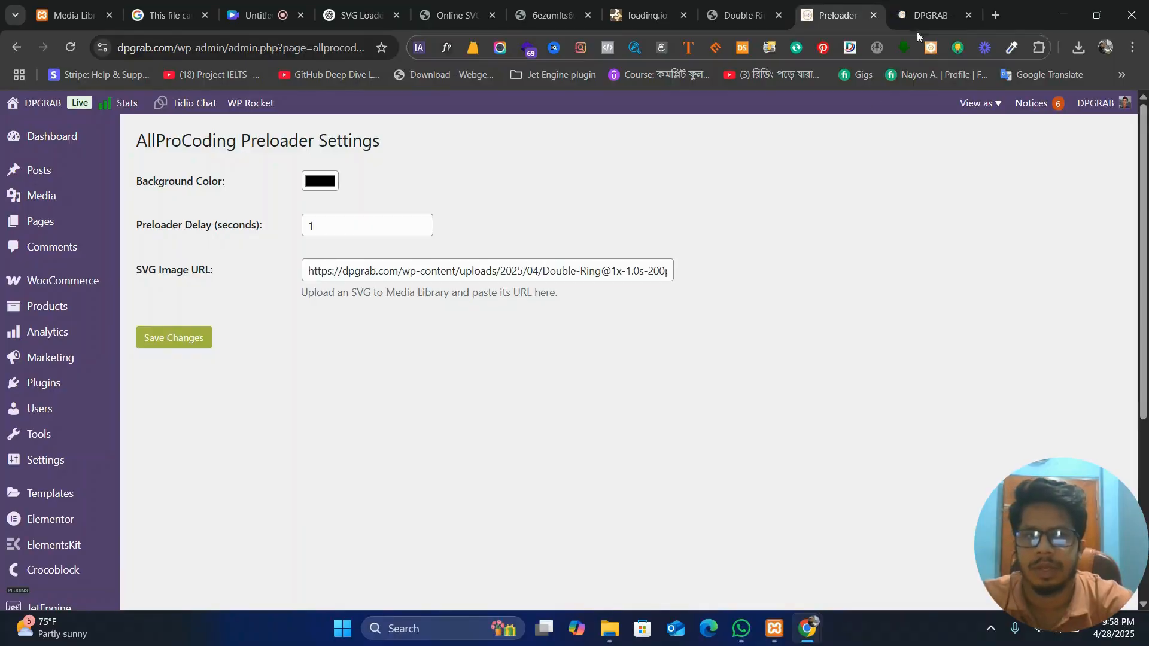
click(931, 15)
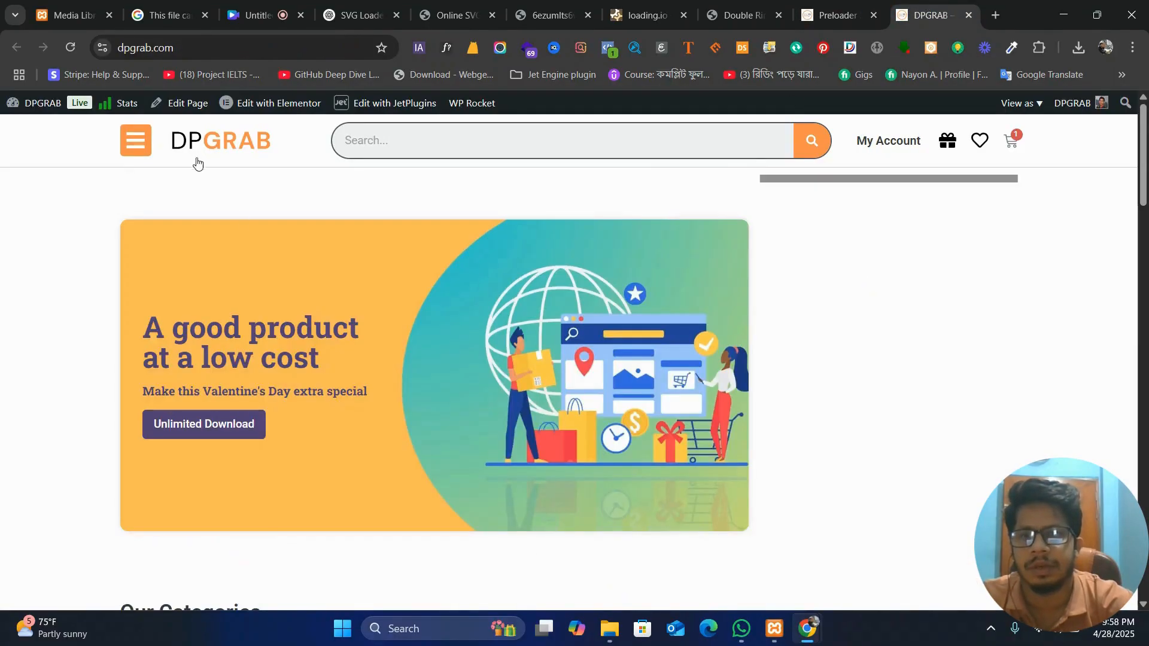
click(200, 139)
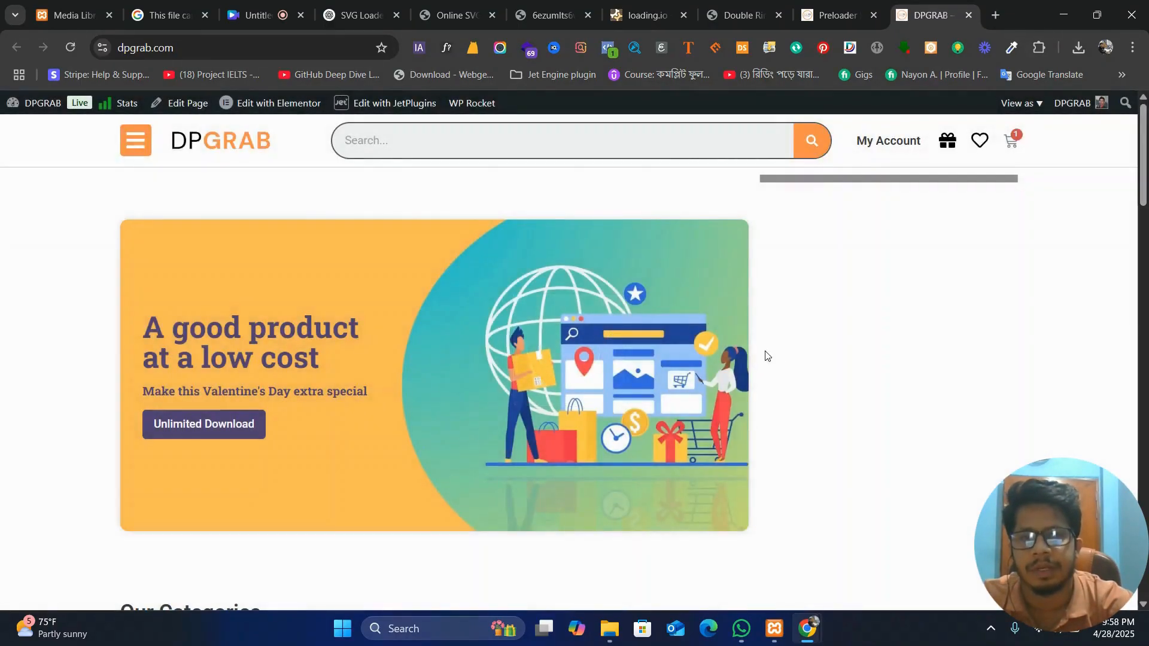
click(840, 6)
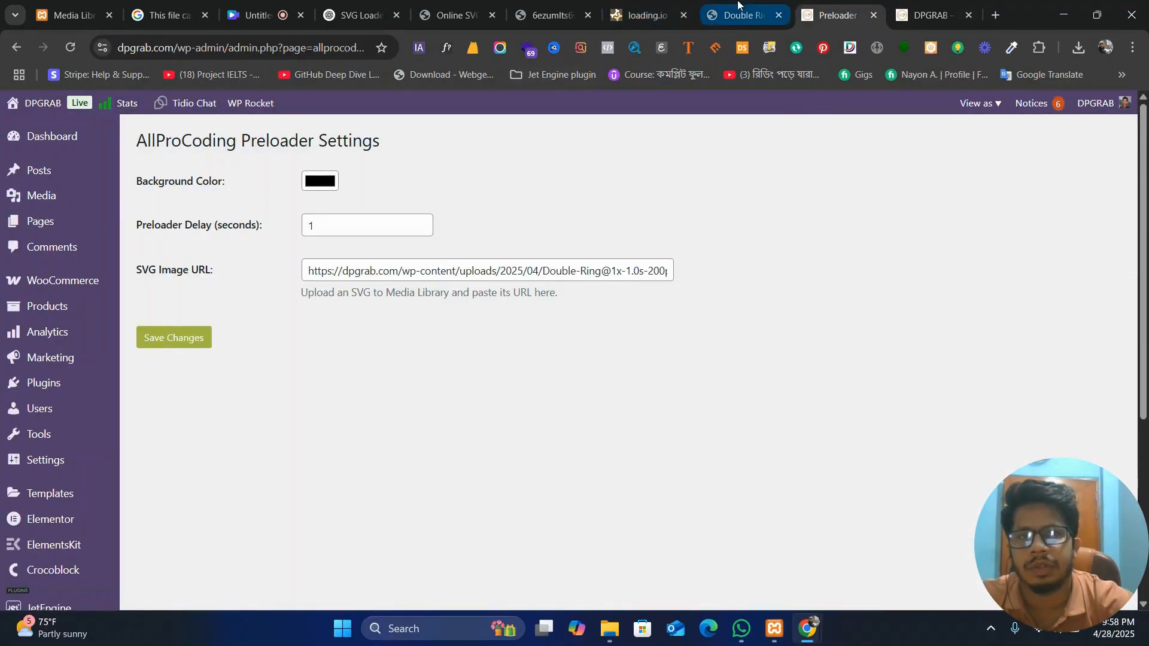
click(763, 5)
click(838, 9)
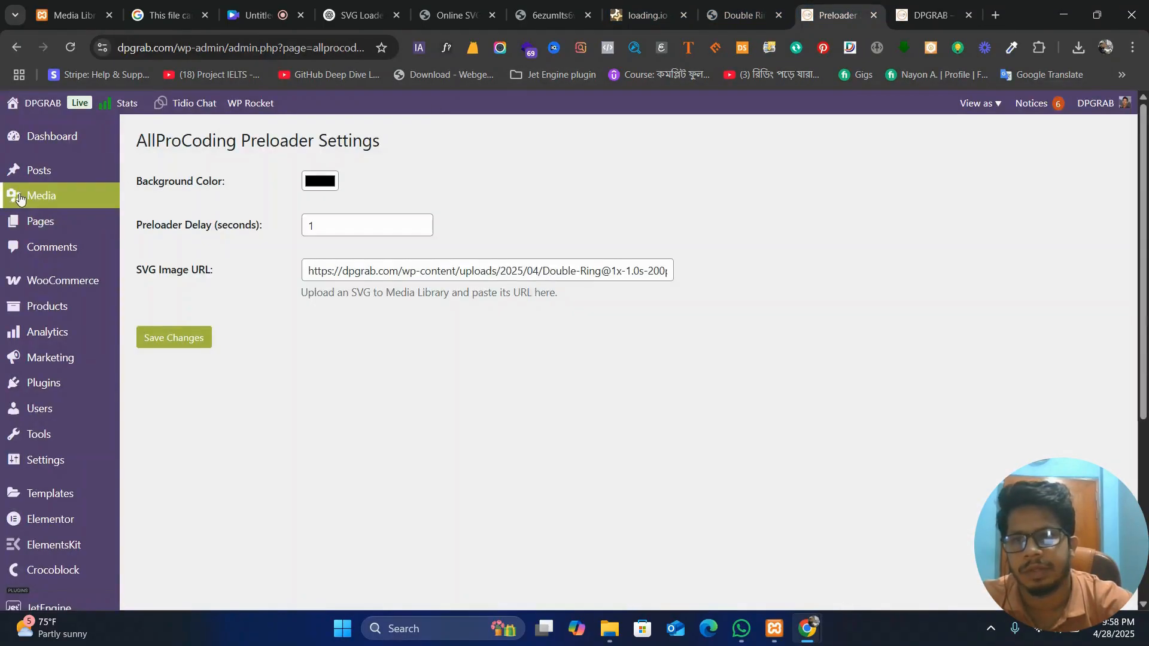
- Open the attachment details of 6ezumlts6wwma1wr1zi.svg in the dpgrab.com Media Library and delete the file permanently
mouse_move(42, 203)
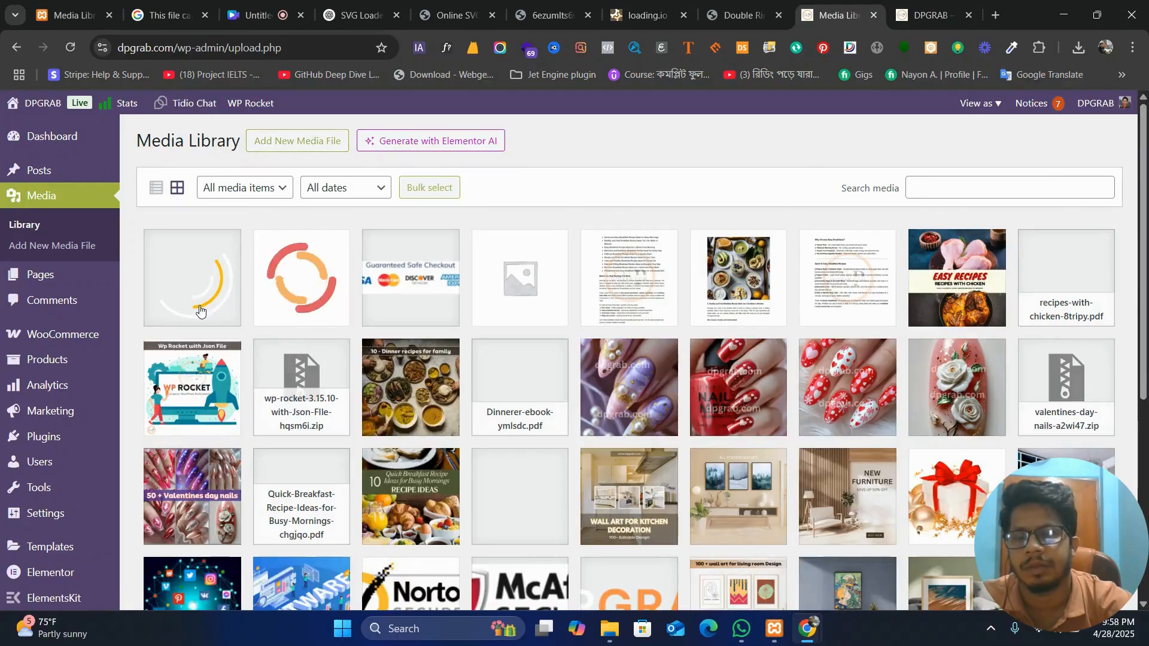
click(200, 309)
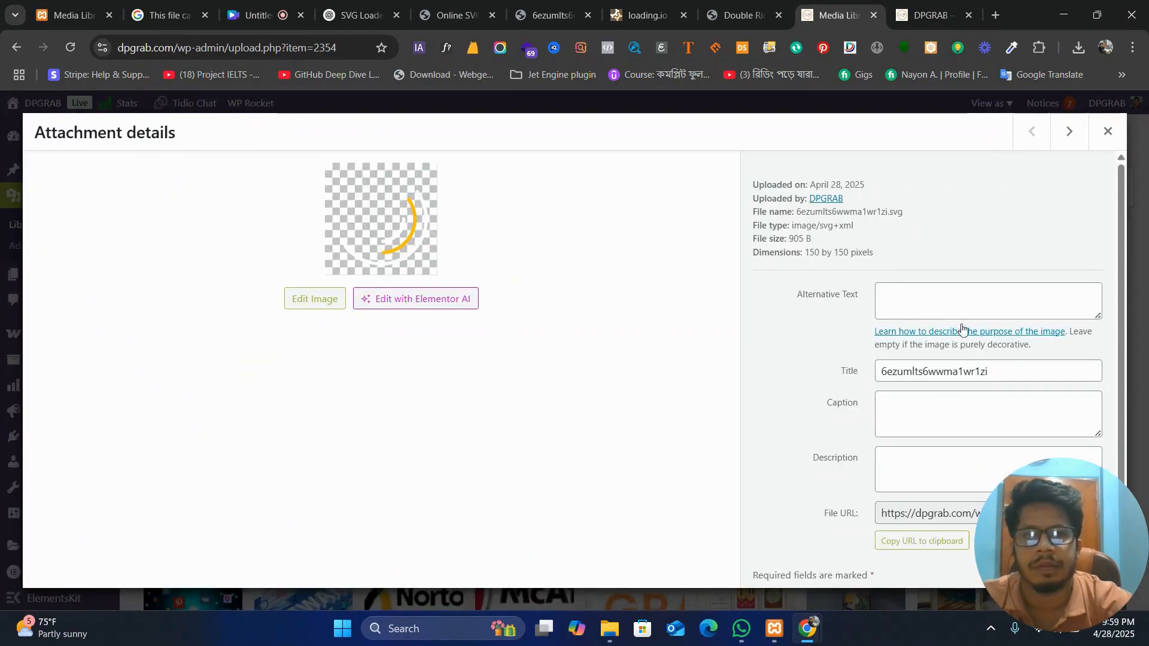
scroll(899, 322, down, 1)
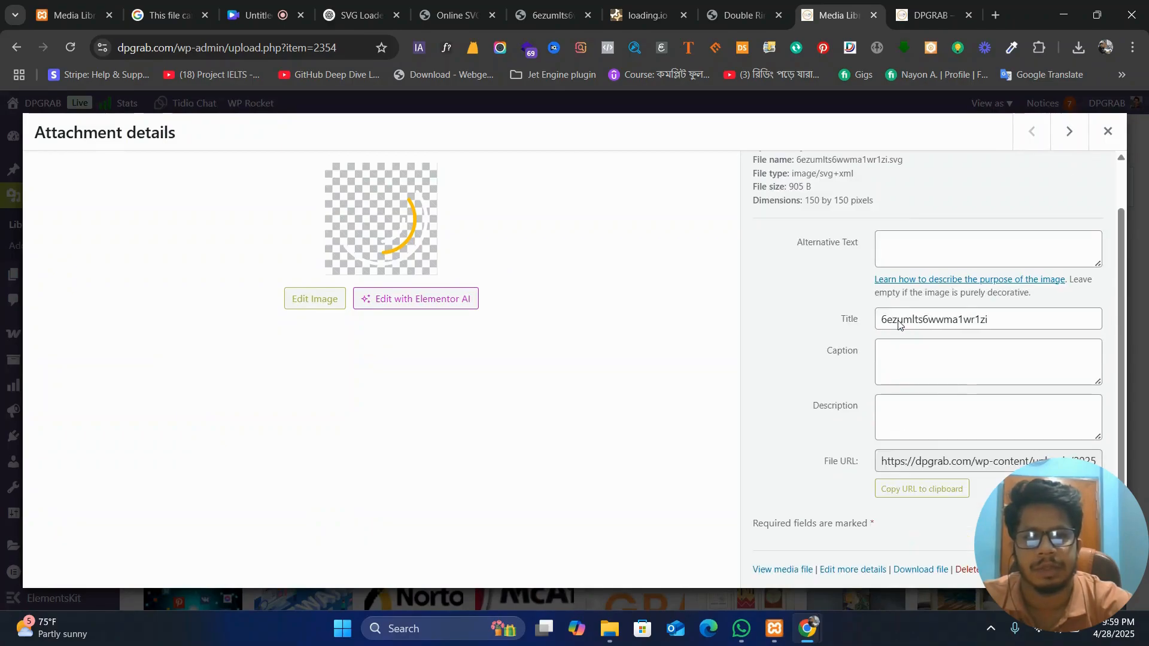
click(977, 575)
click(655, 169)
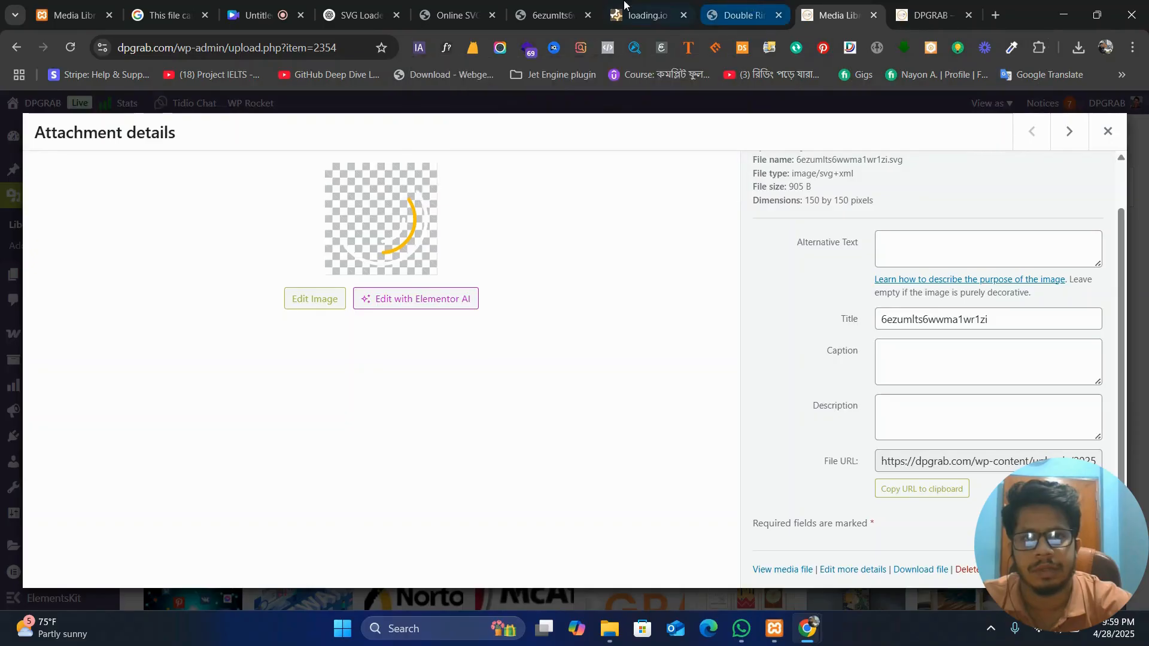
- View the local spinner file 6ezumlts6wwma1wr1zi.svg in the browser and return to the dpgrab.com Media Library
click(644, 5)
click(558, 6)
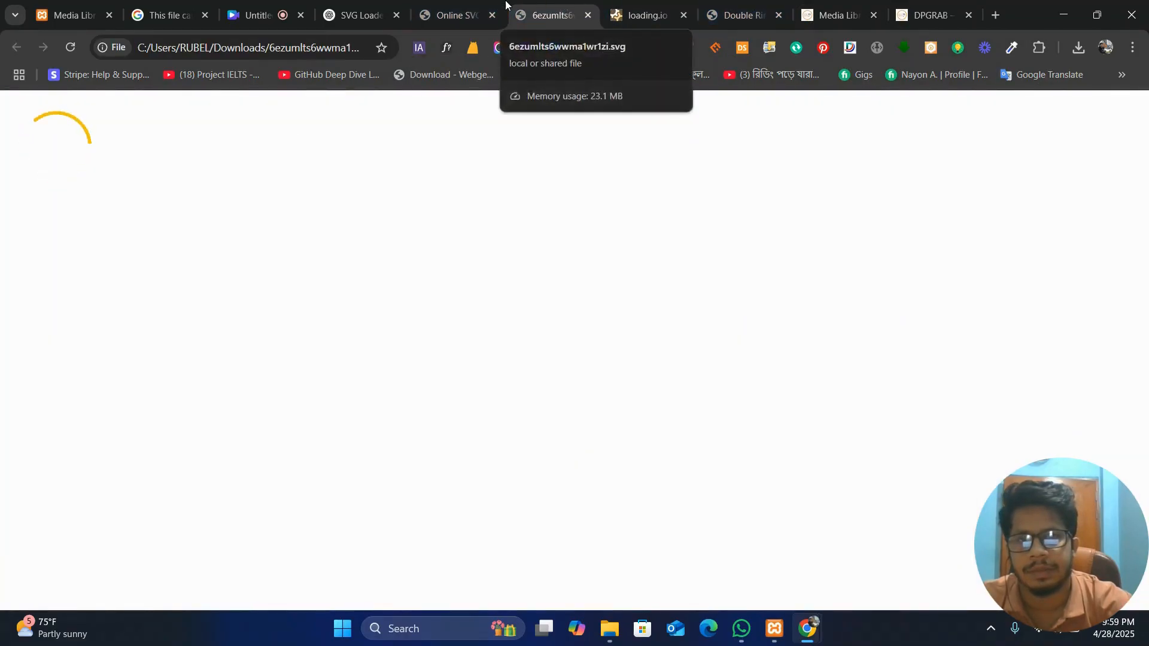
click(838, 15)
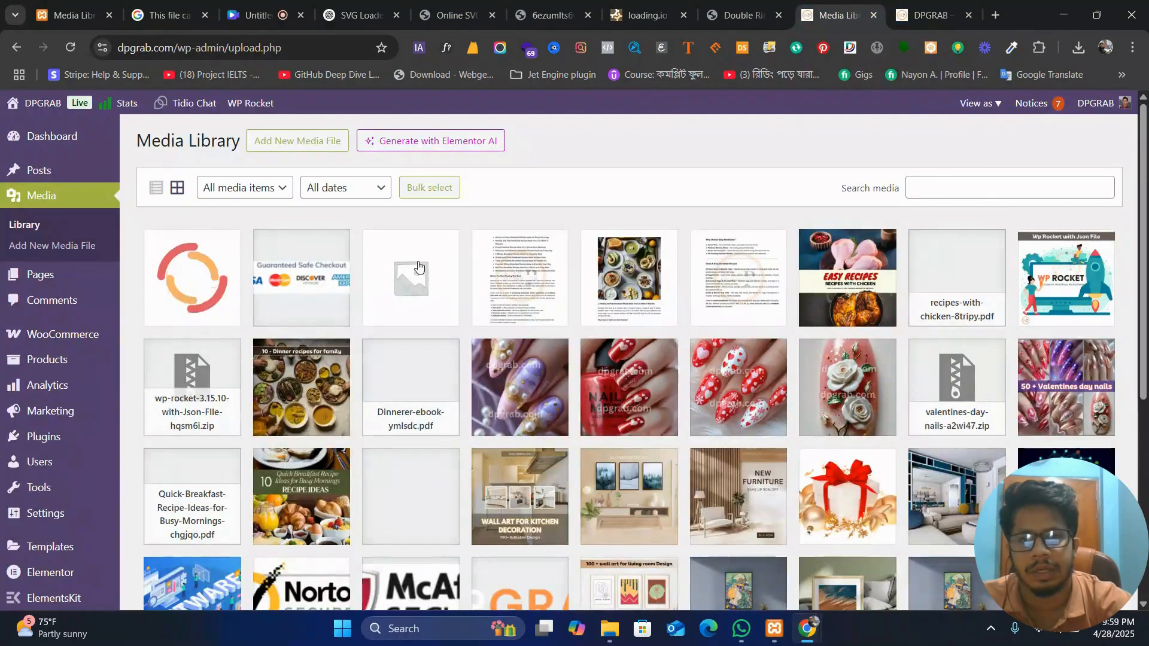
- Upload 1mh6my76offm9zqgvlg.svg from the Downloads folder to the Media Library and check its attachment details
click(271, 138)
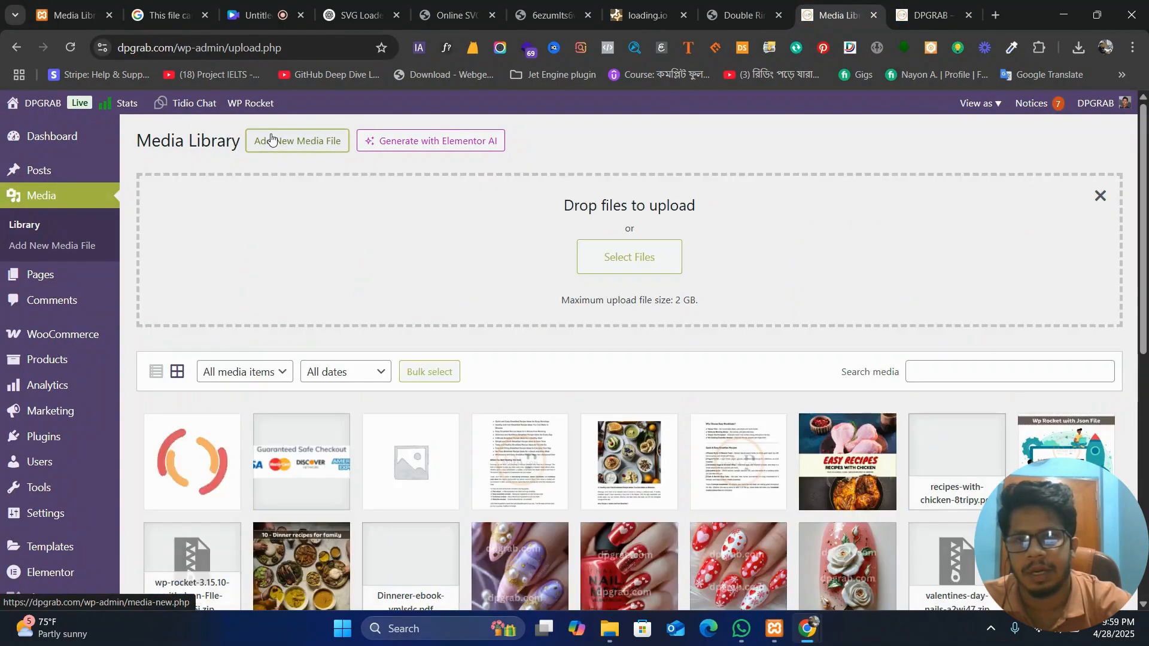
click(657, 246)
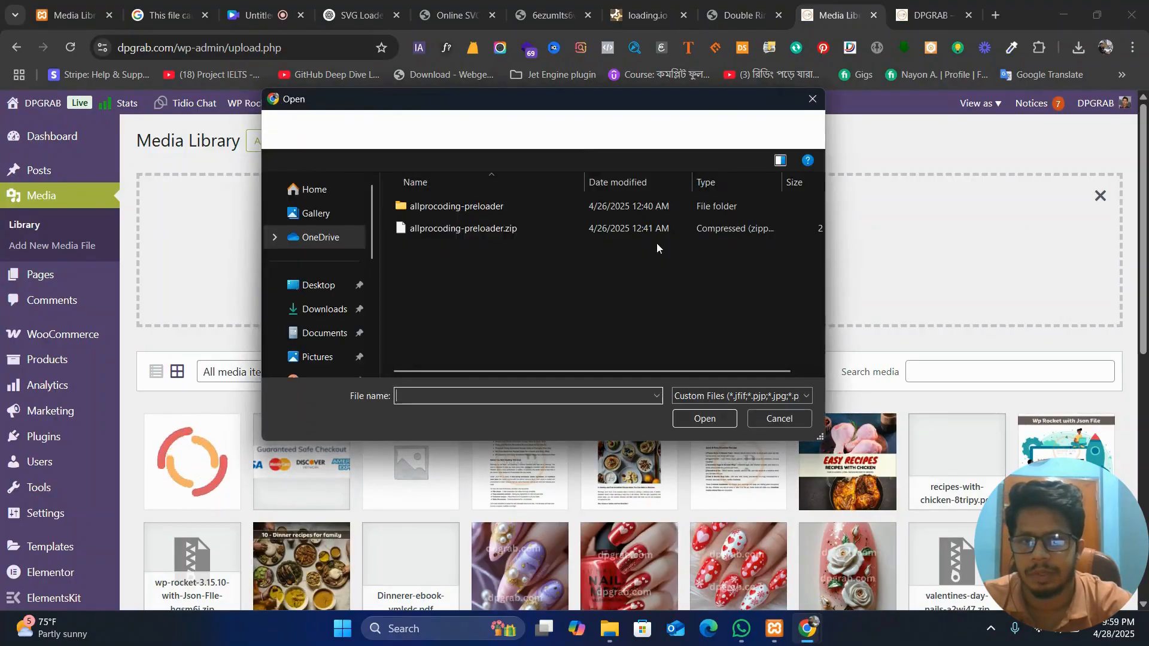
click(325, 310)
scroll(511, 285, down, 3)
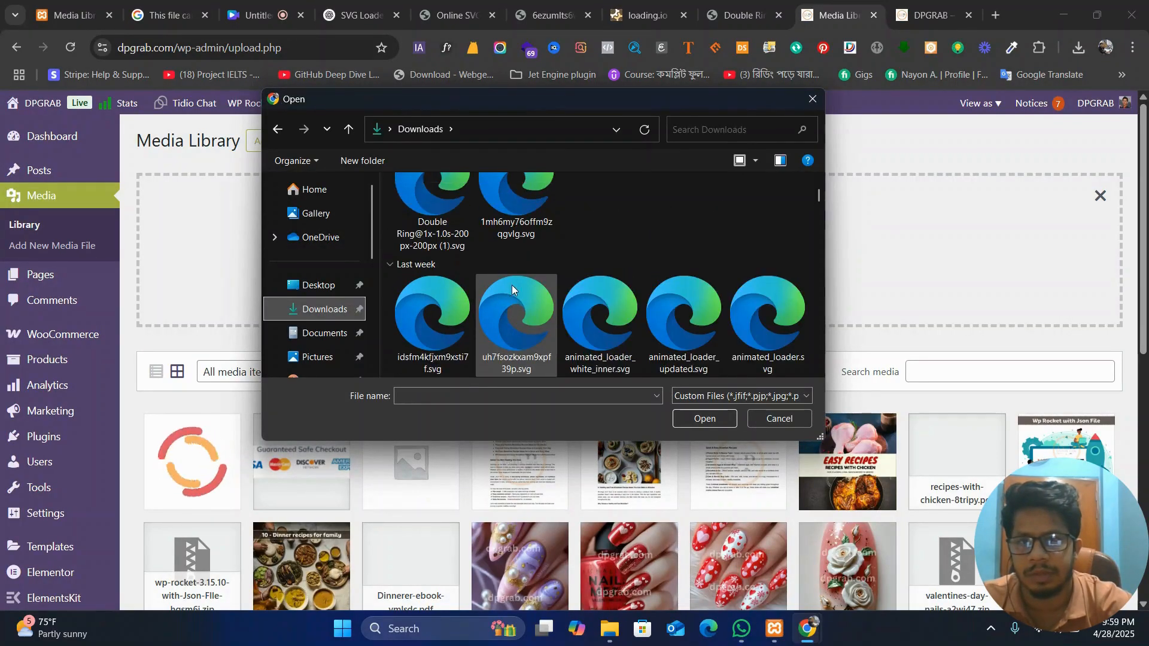
click(515, 217)
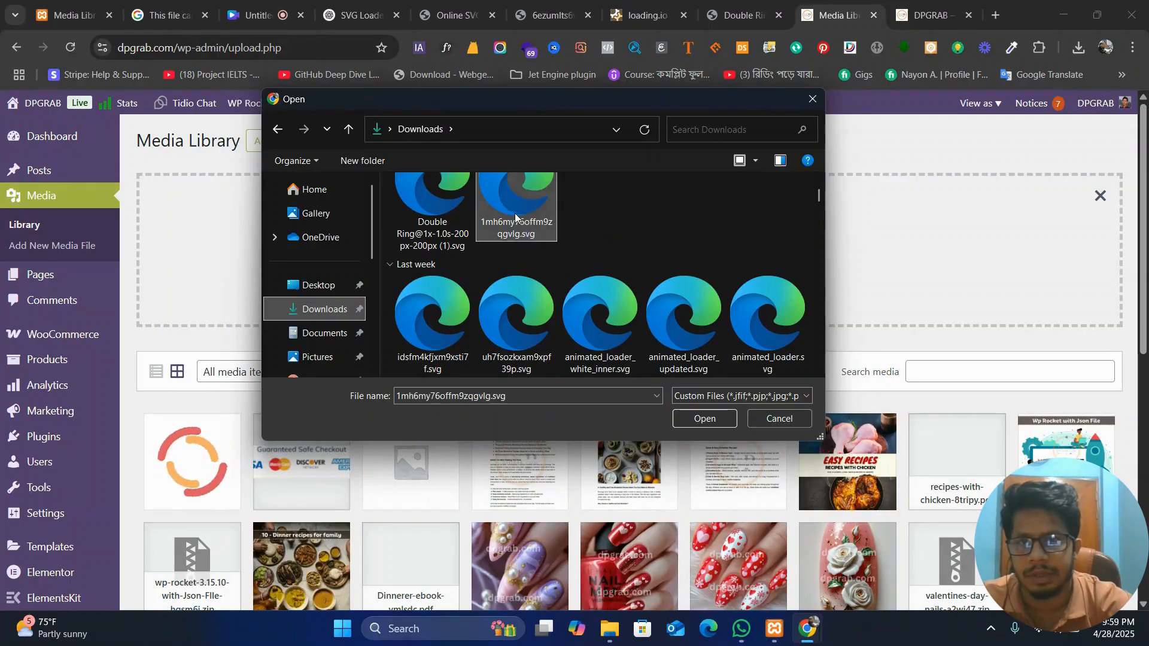
double_click(515, 217)
scroll(414, 284, down, 2)
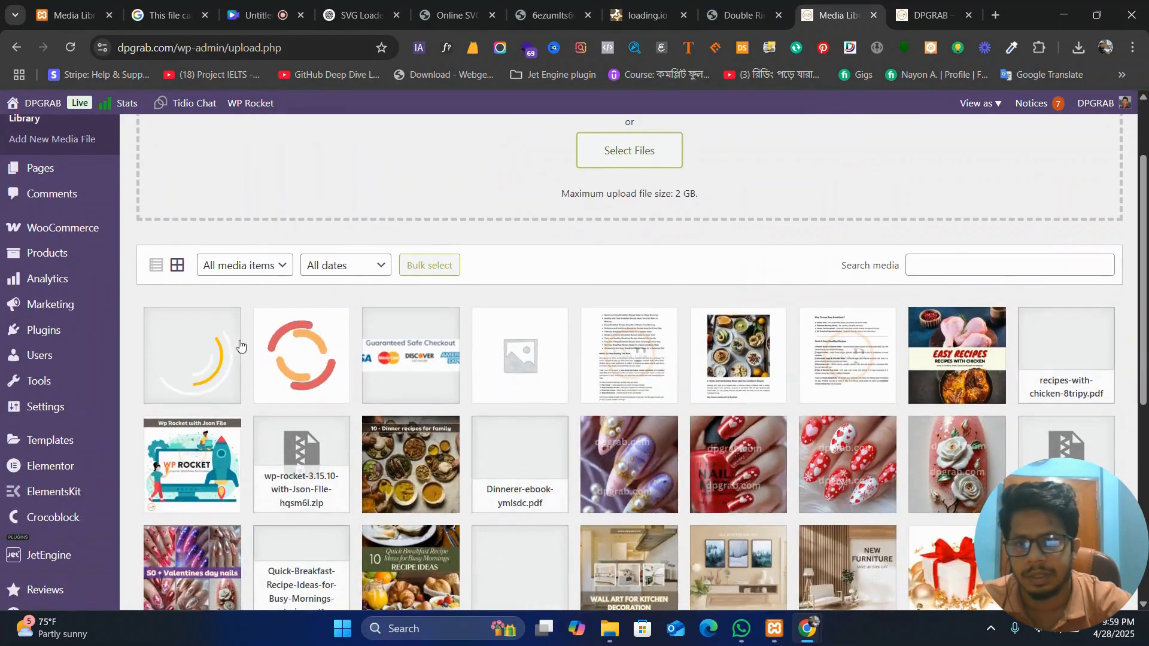
click(225, 386)
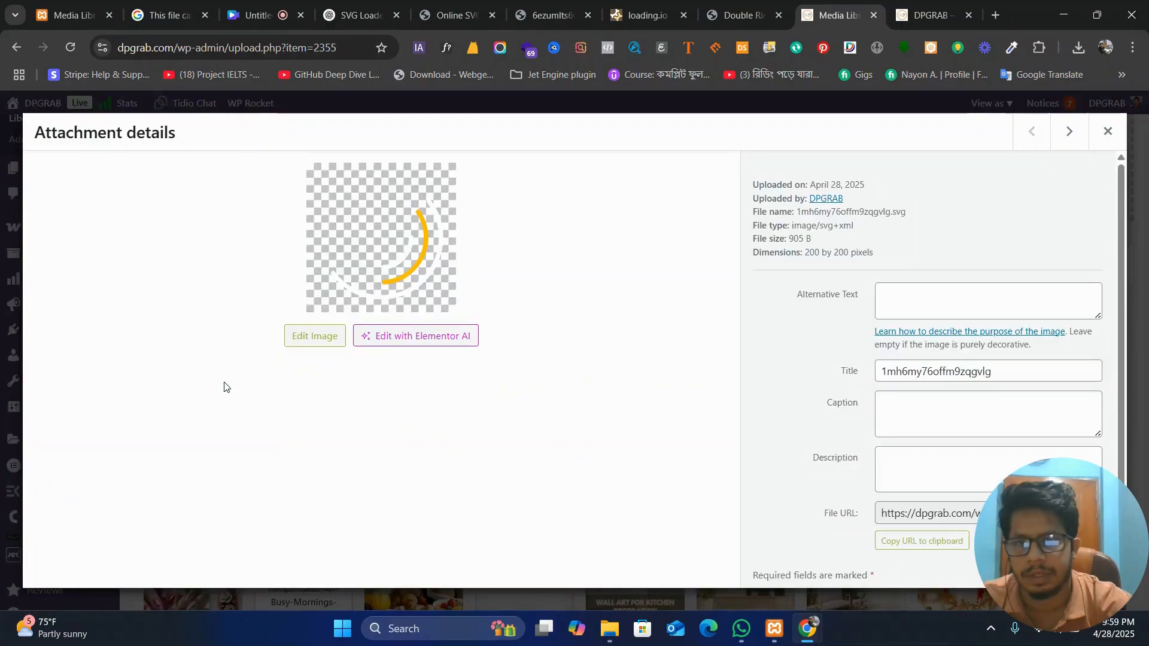
click(1116, 134)
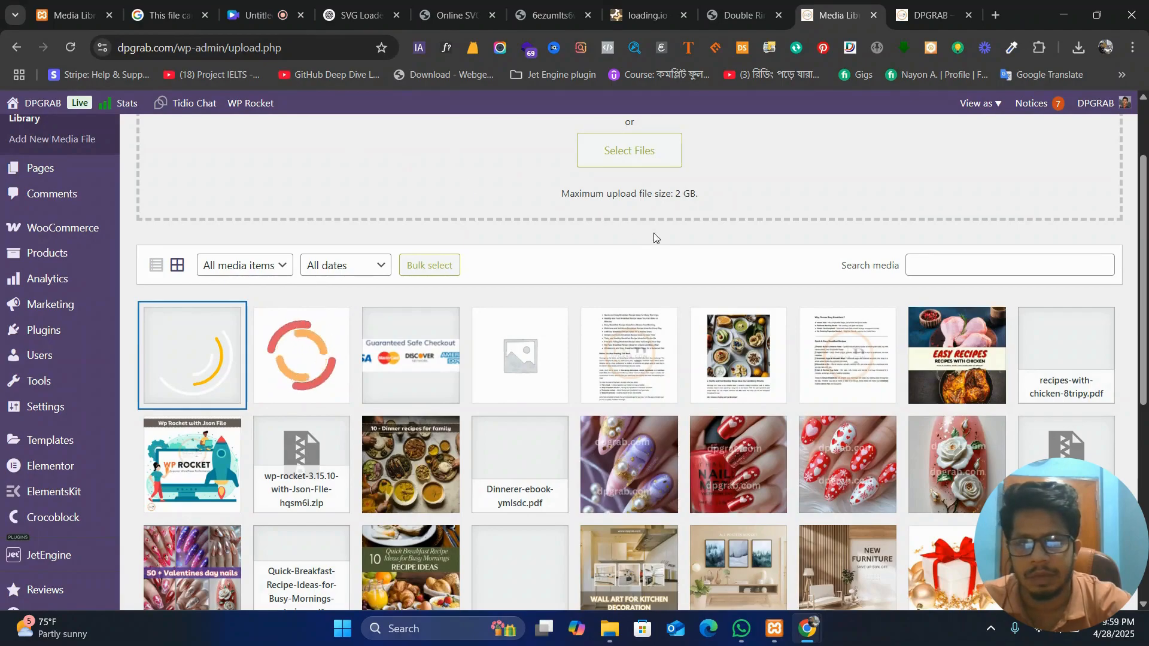
- Upload idsfm4kfjxm9xsti7f.svg from the Downloads folder to the Media Library
scroll(690, 270, down, 2)
scroll(687, 267, up, 2)
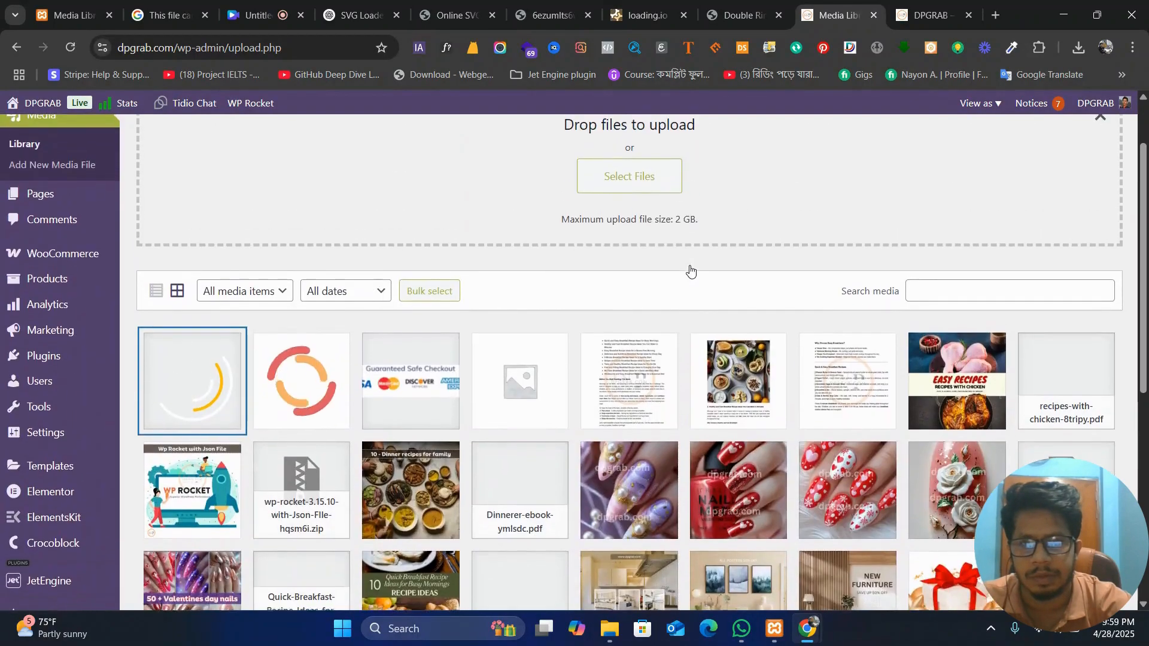
click(648, 182)
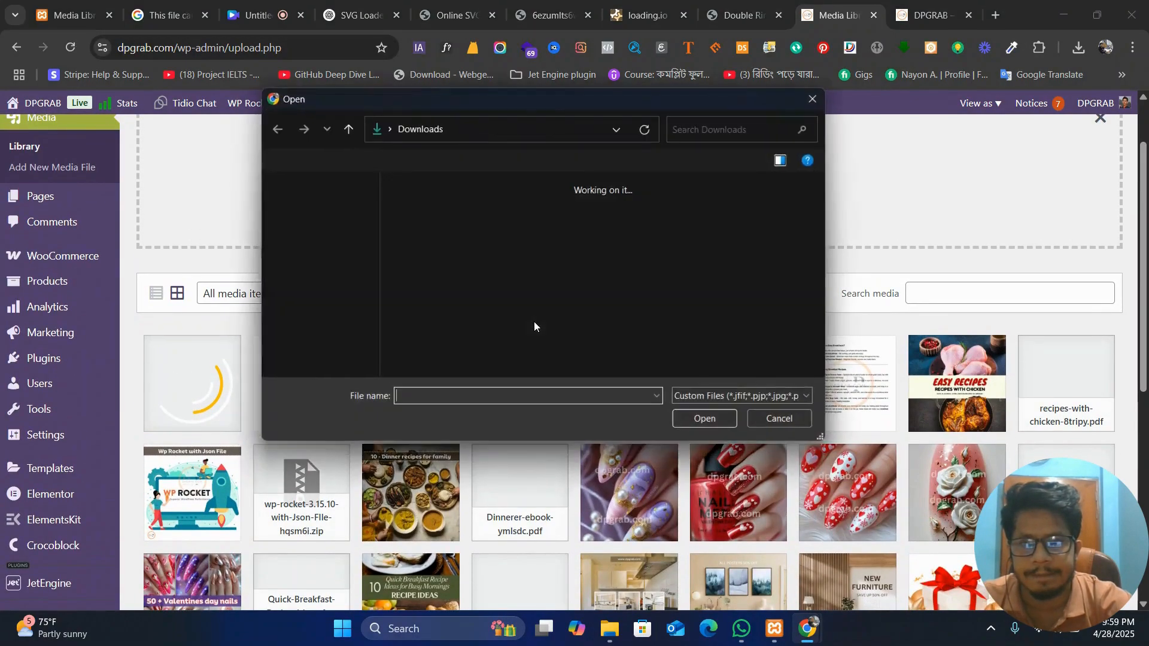
scroll(534, 326, down, 5)
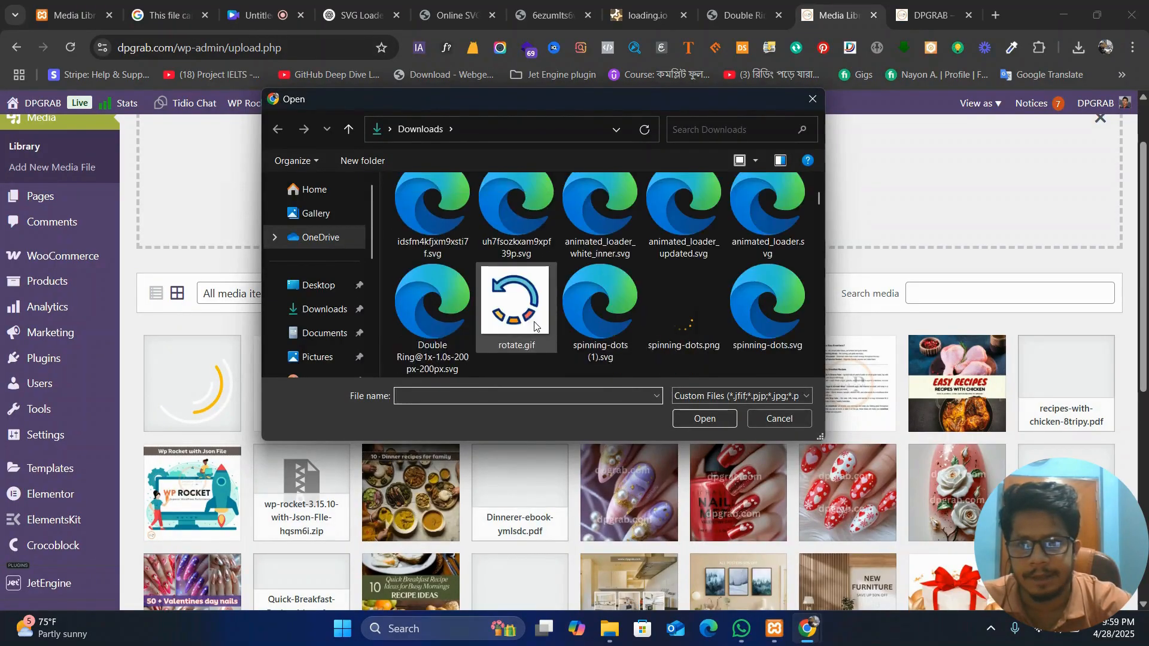
double_click(450, 222)
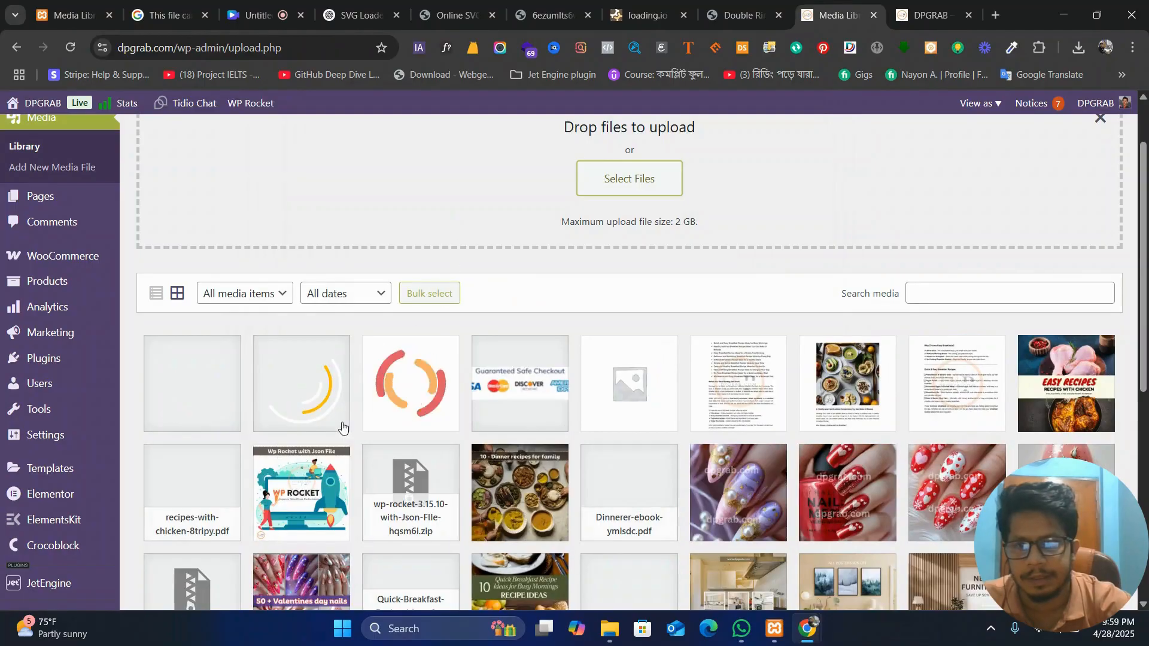
- Open the attachment details of idsfm4kfjxm9xsti7f.svg and copy its file URL
click(229, 412)
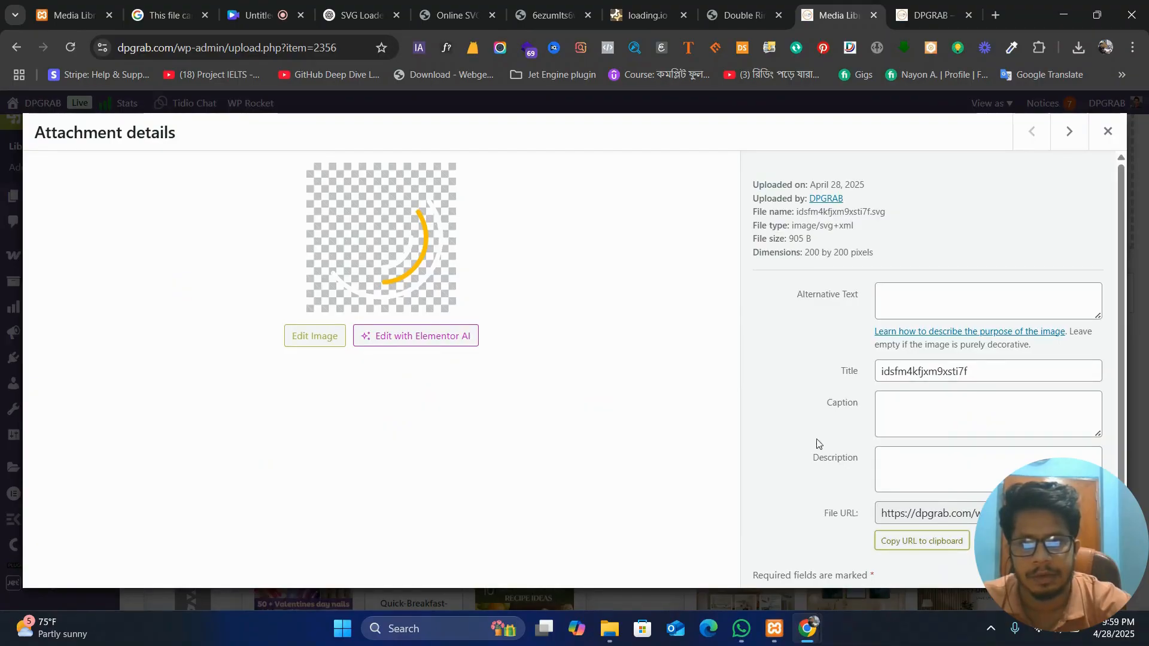
click(937, 13)
click(823, 5)
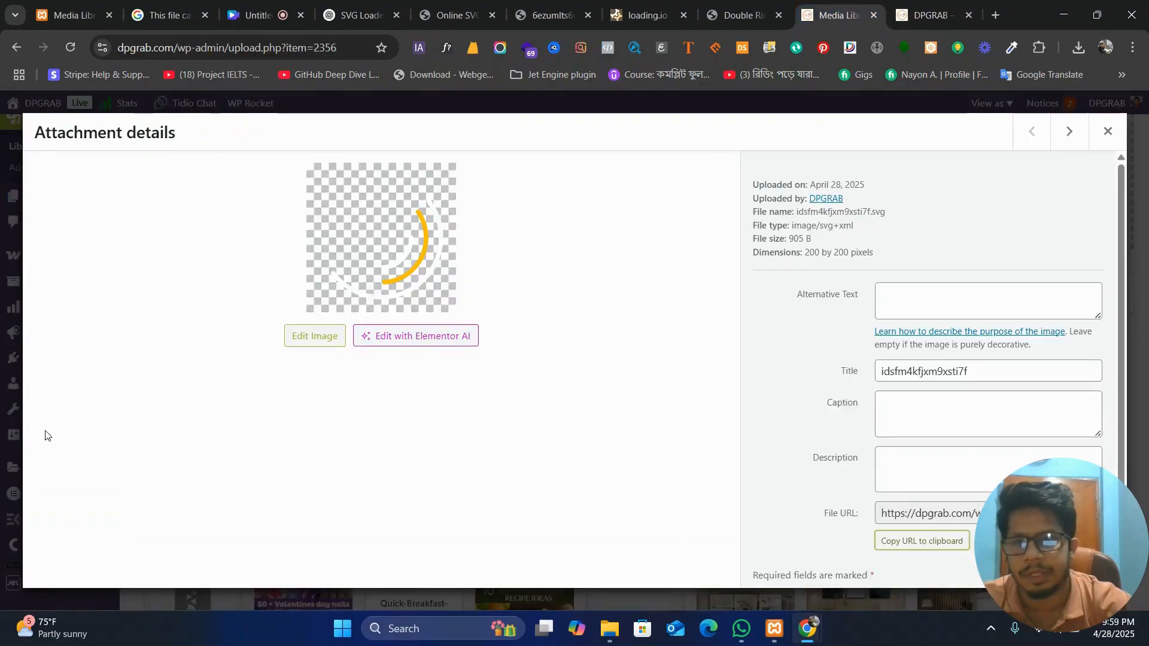
click(5, 413)
scroll(54, 413, down, 10)
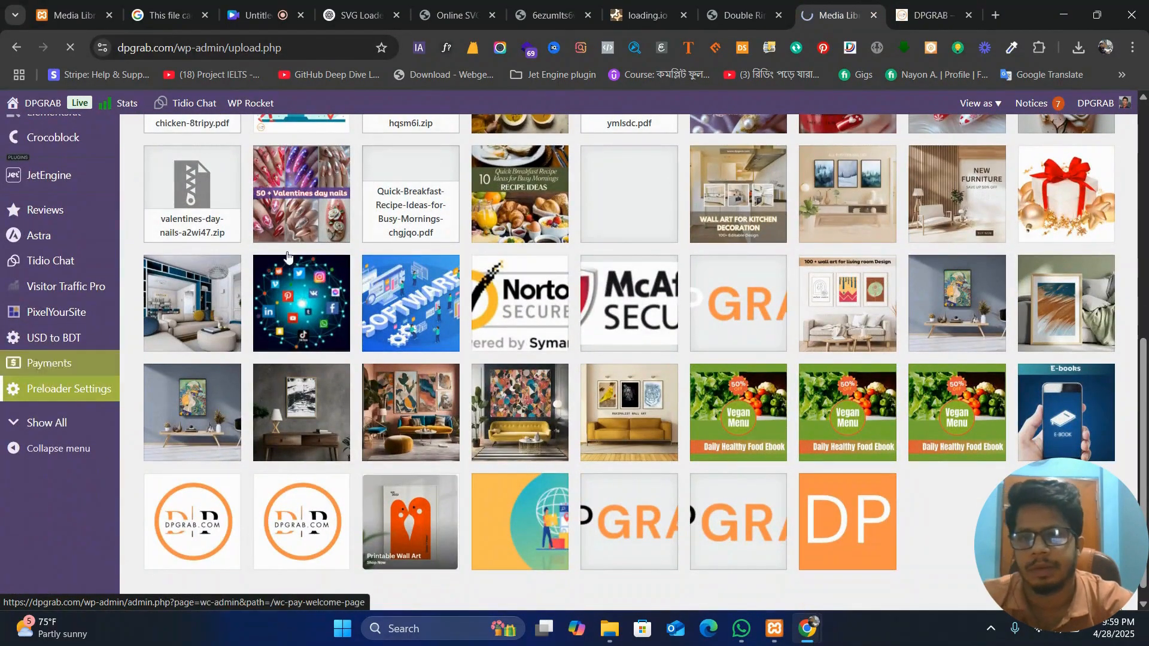
click(82, 393)
triple_click(386, 272)
text(https://dpgrab.com/wp-content/uploads/2025/04/idsfm4kfjxm9xsti7f.svg)
click(187, 345)
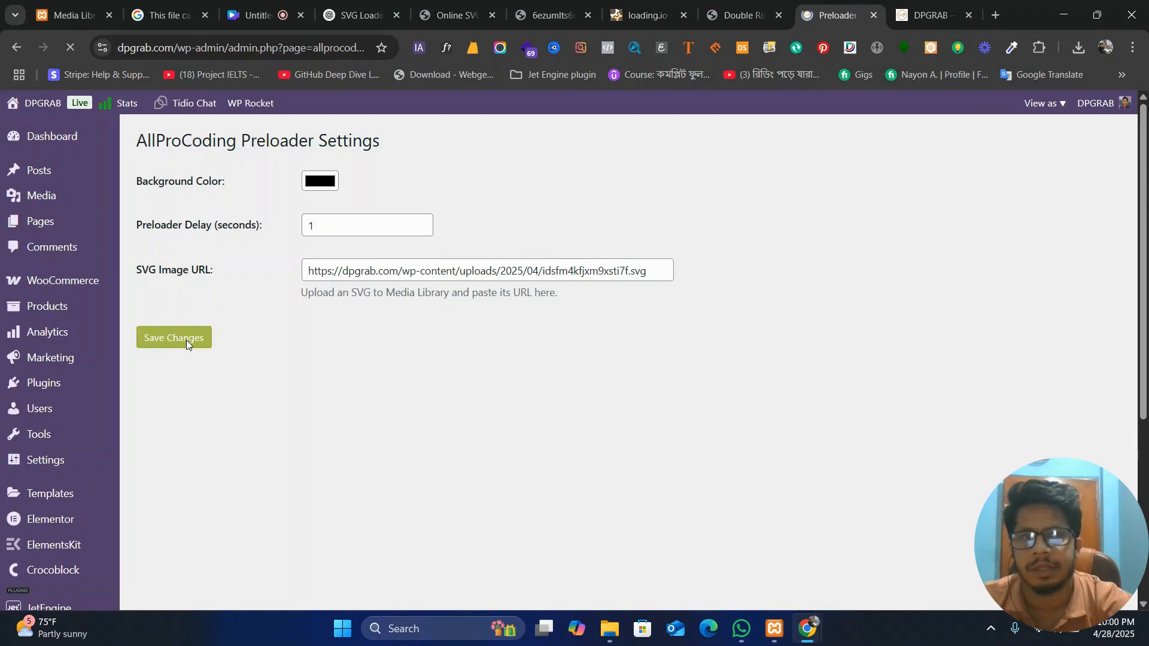
- Reload the dpgrab.com homepage through the site logo to view the new preloader, and return to the preloader settings
click(957, 11)
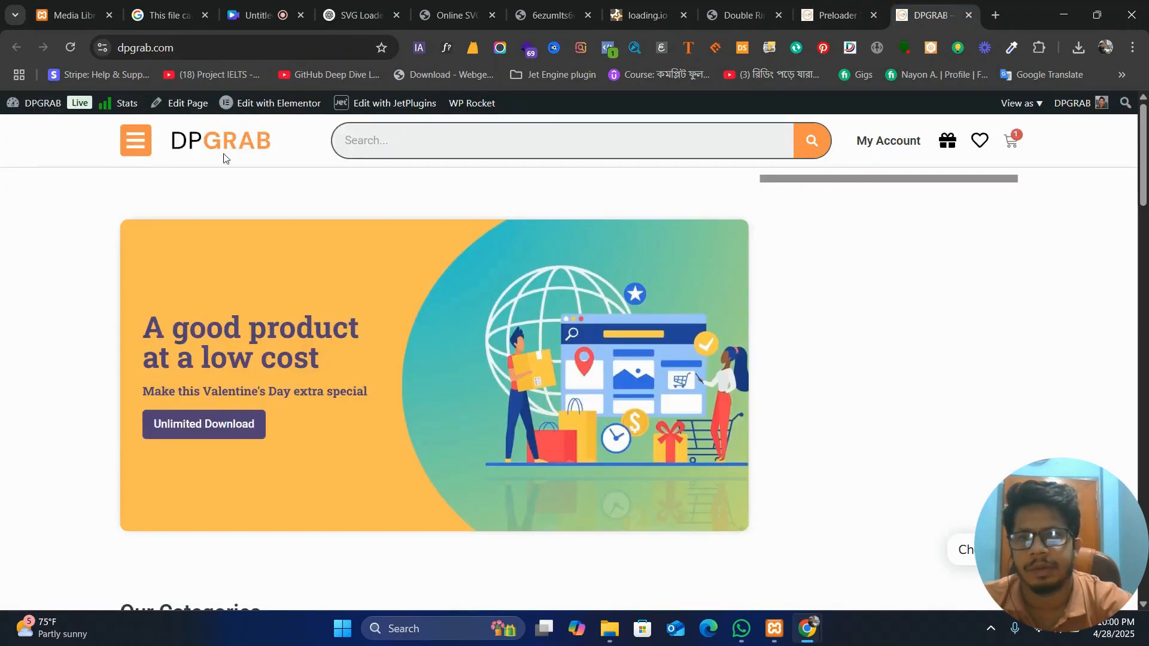
click(244, 152)
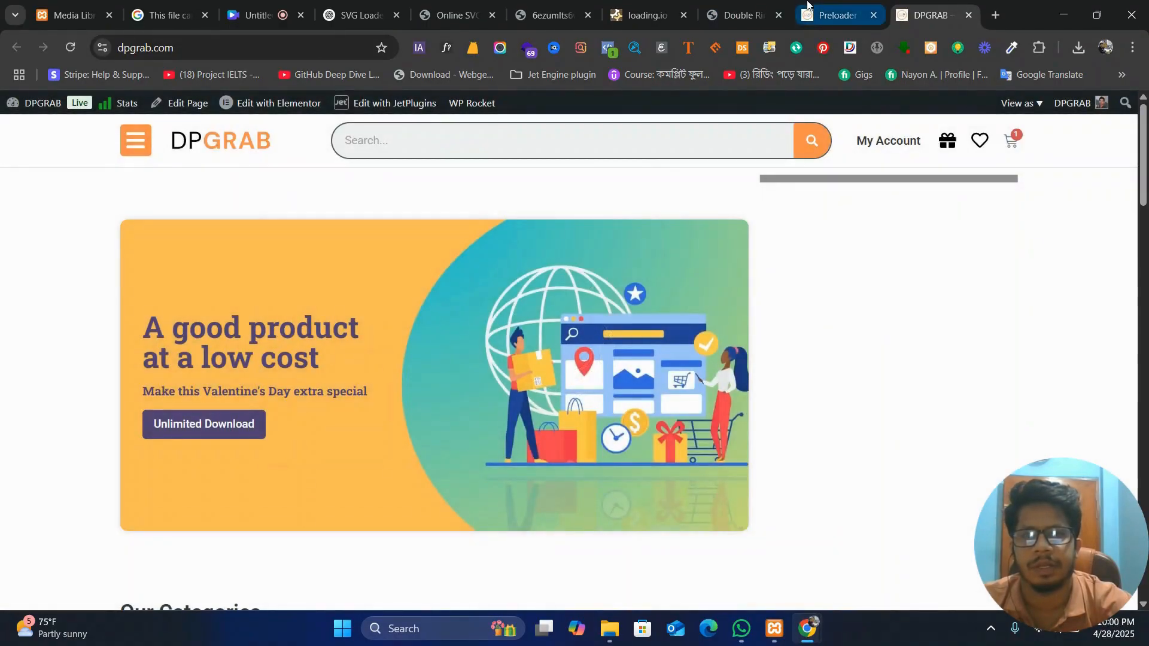
click(853, 5)
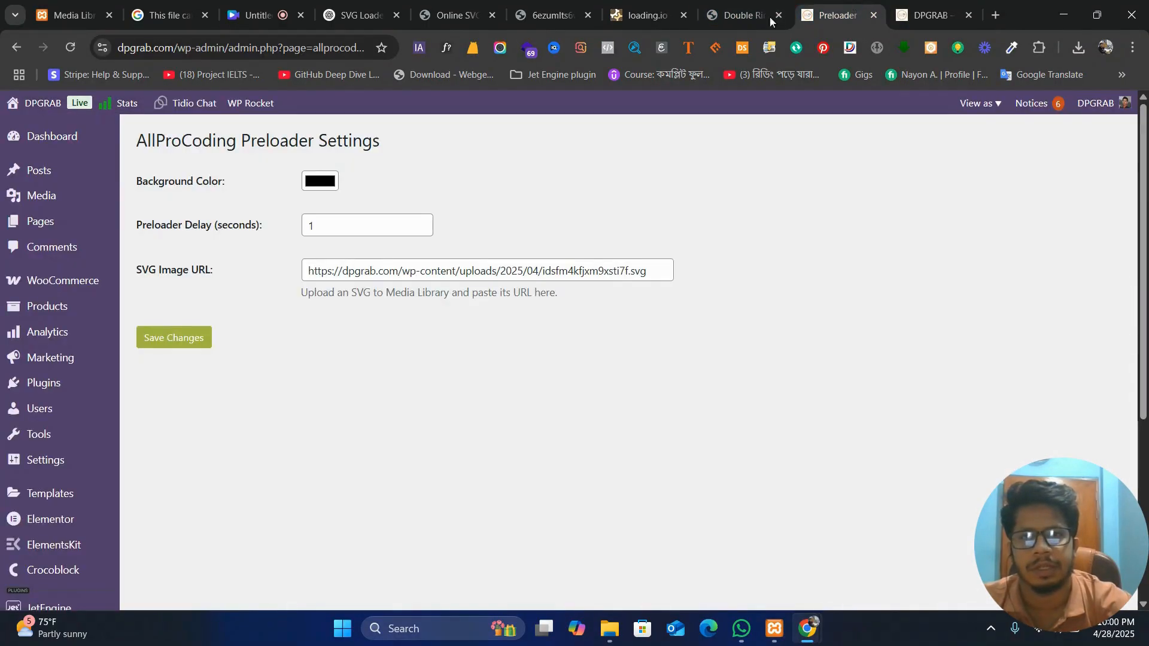
click(309, 17)
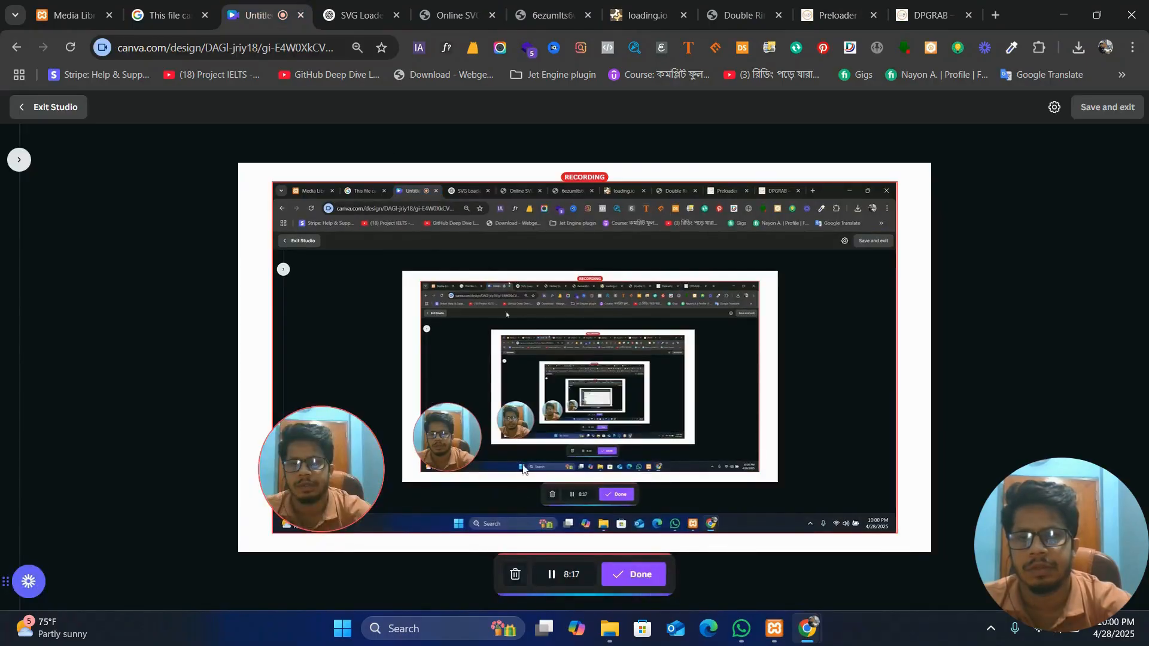
click(569, 575)
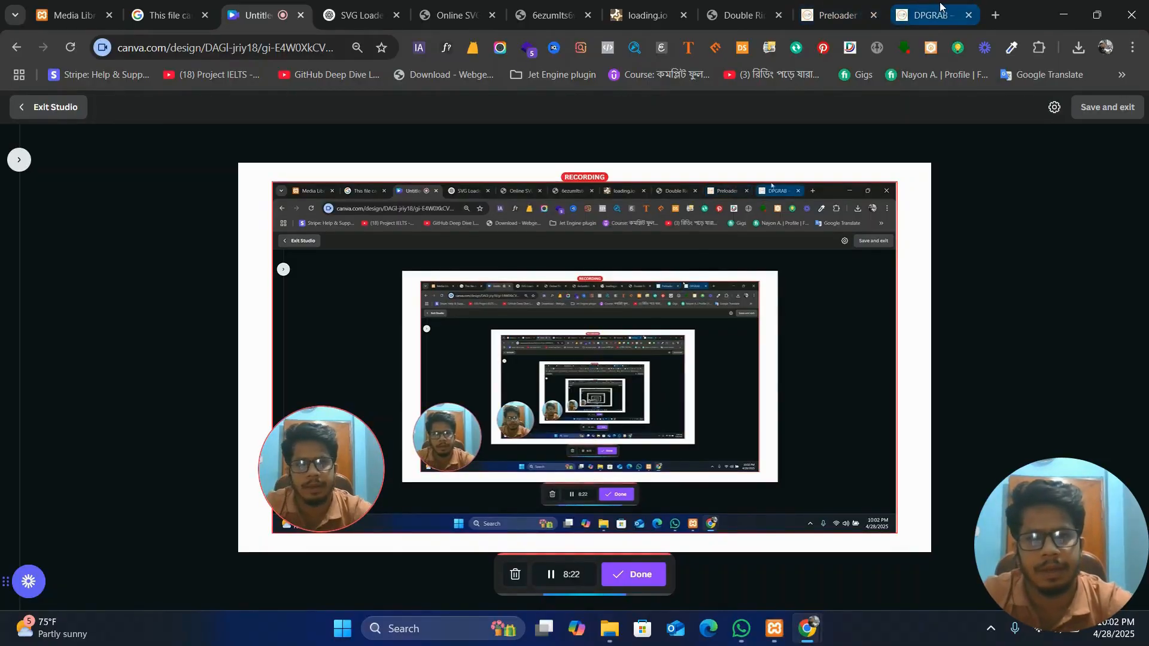
- View the dpgrab.com homepage again and switch to the loading.io spinner editor
click(943, 9)
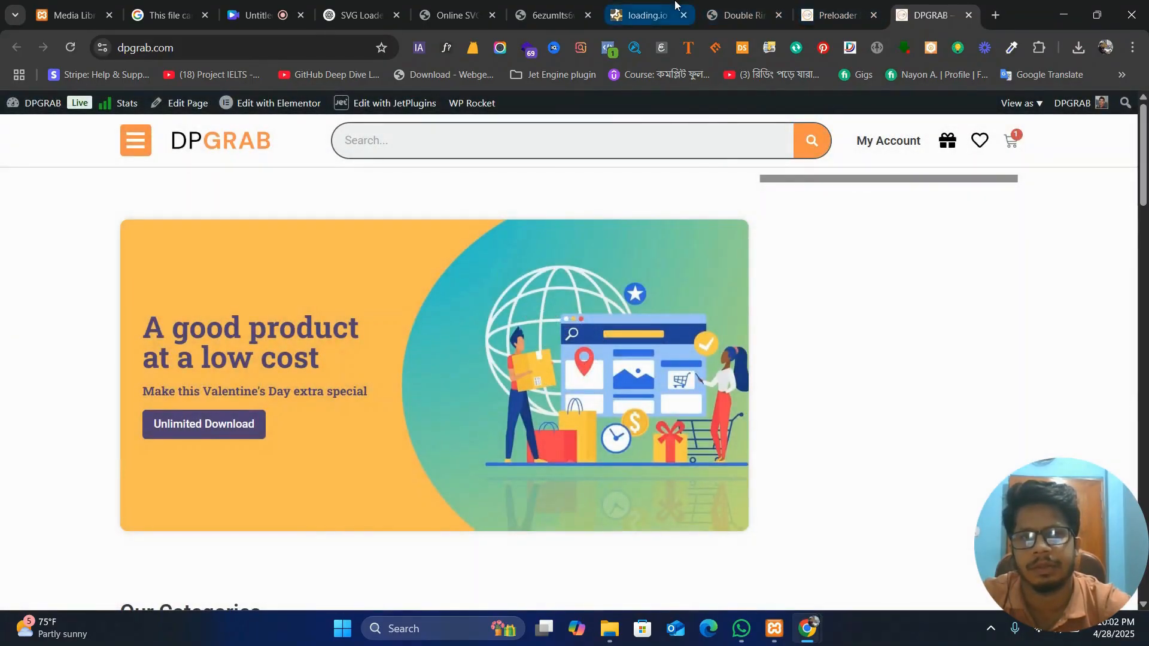
click(643, 15)
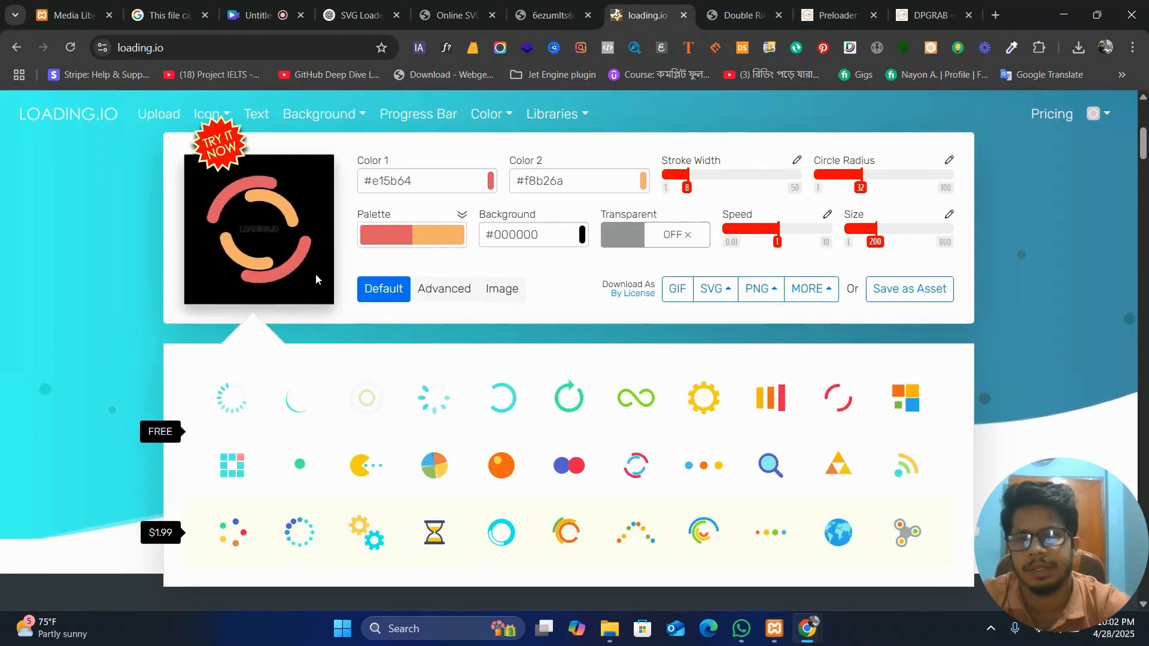